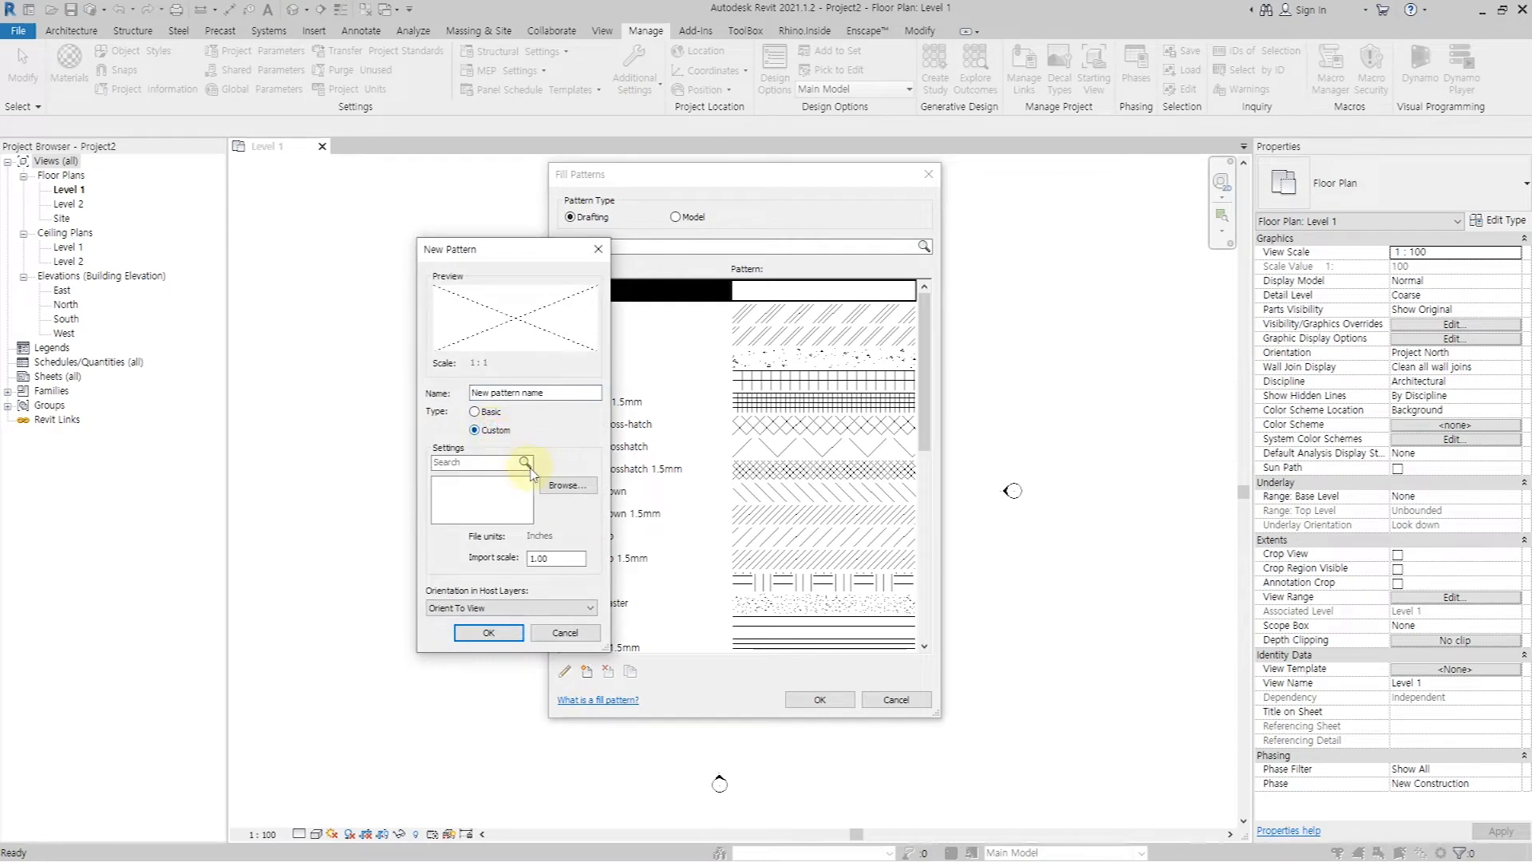
Load the AutoCAD hatch pattern file acdb.pat into the new custom drafting pattern
click(566, 485)
click(810, 417)
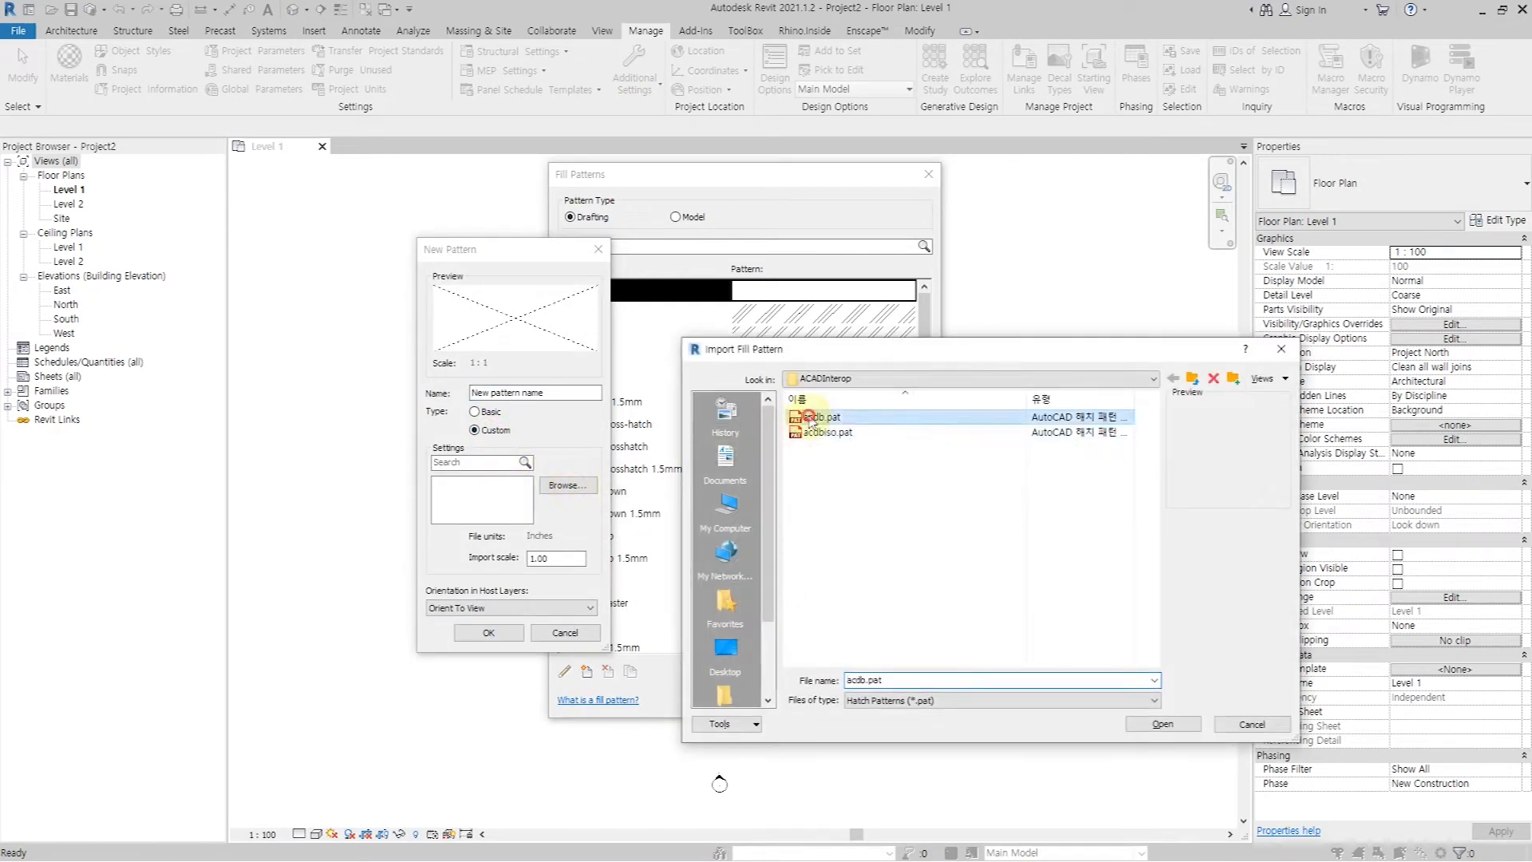
double_click(810, 416)
double_click(572, 398)
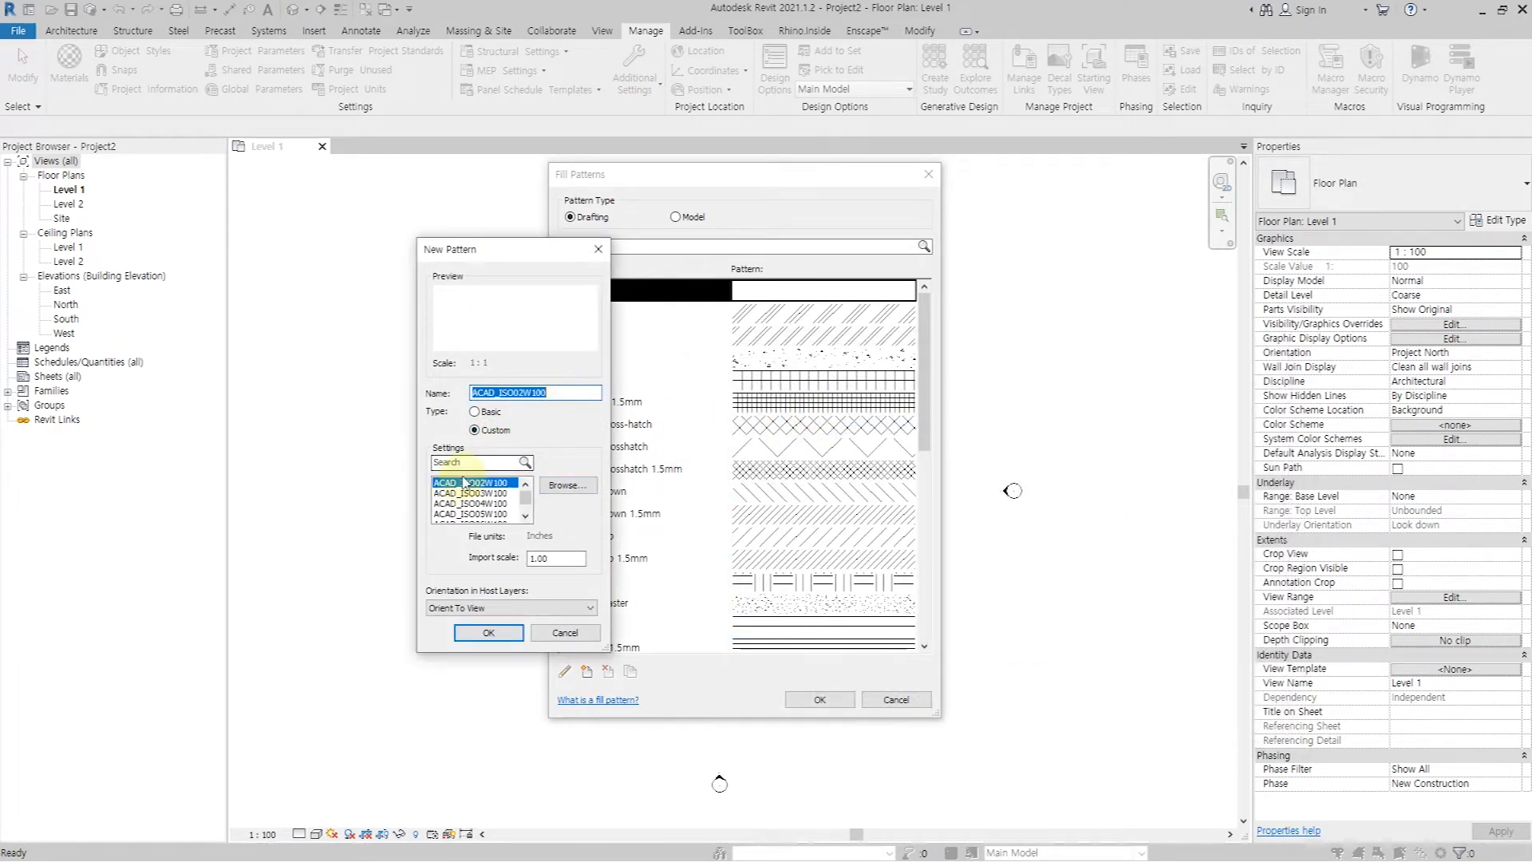
Search the loaded hatches for "net", pick NET and create the pattern with the name Hatch_NET
click(485, 463)
text(b)
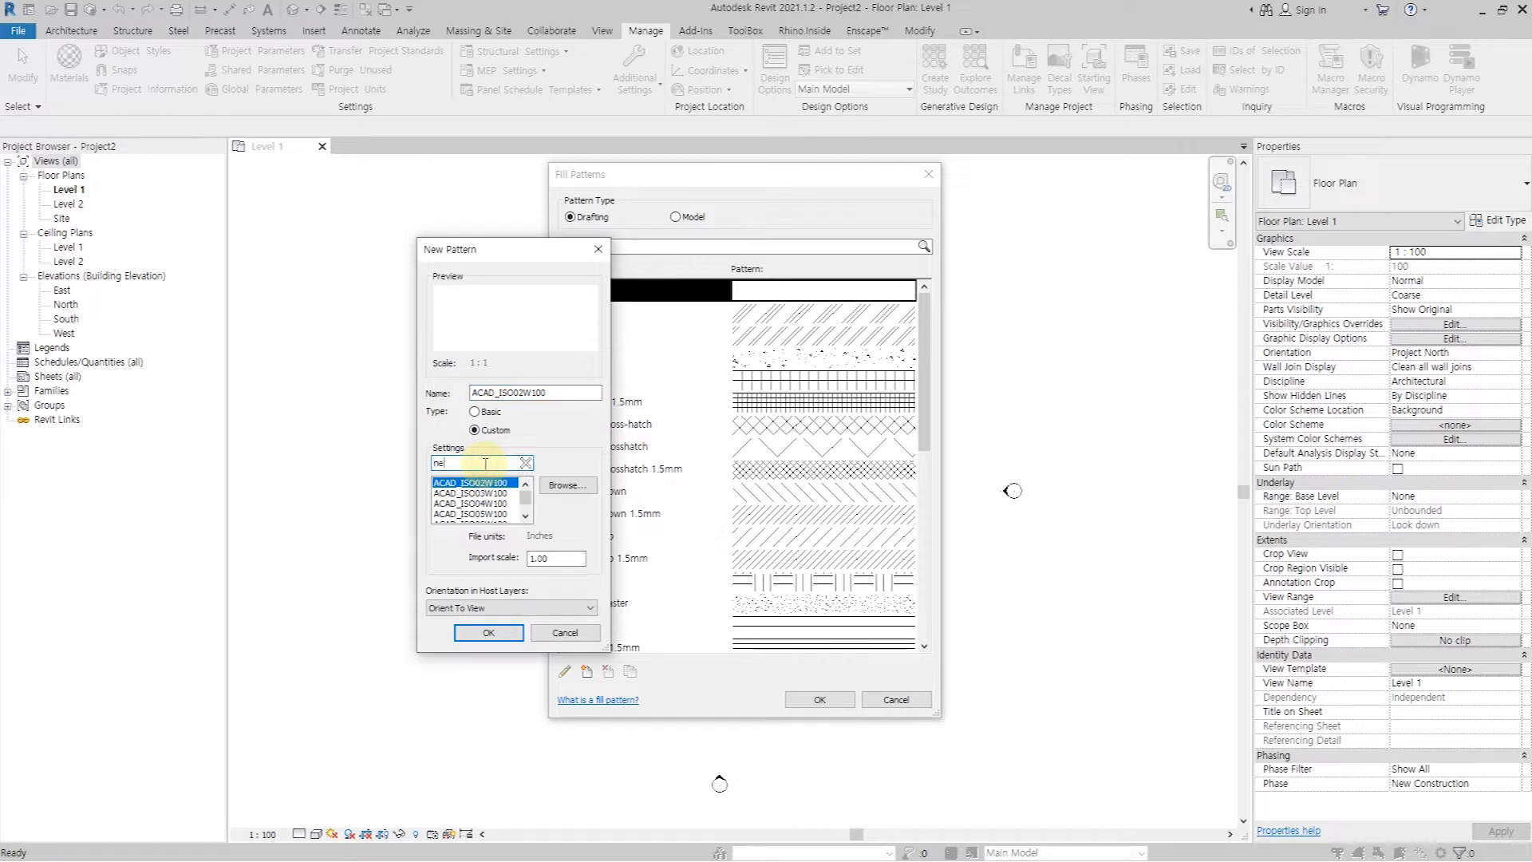
text(et)
click(467, 483)
double_click(524, 392)
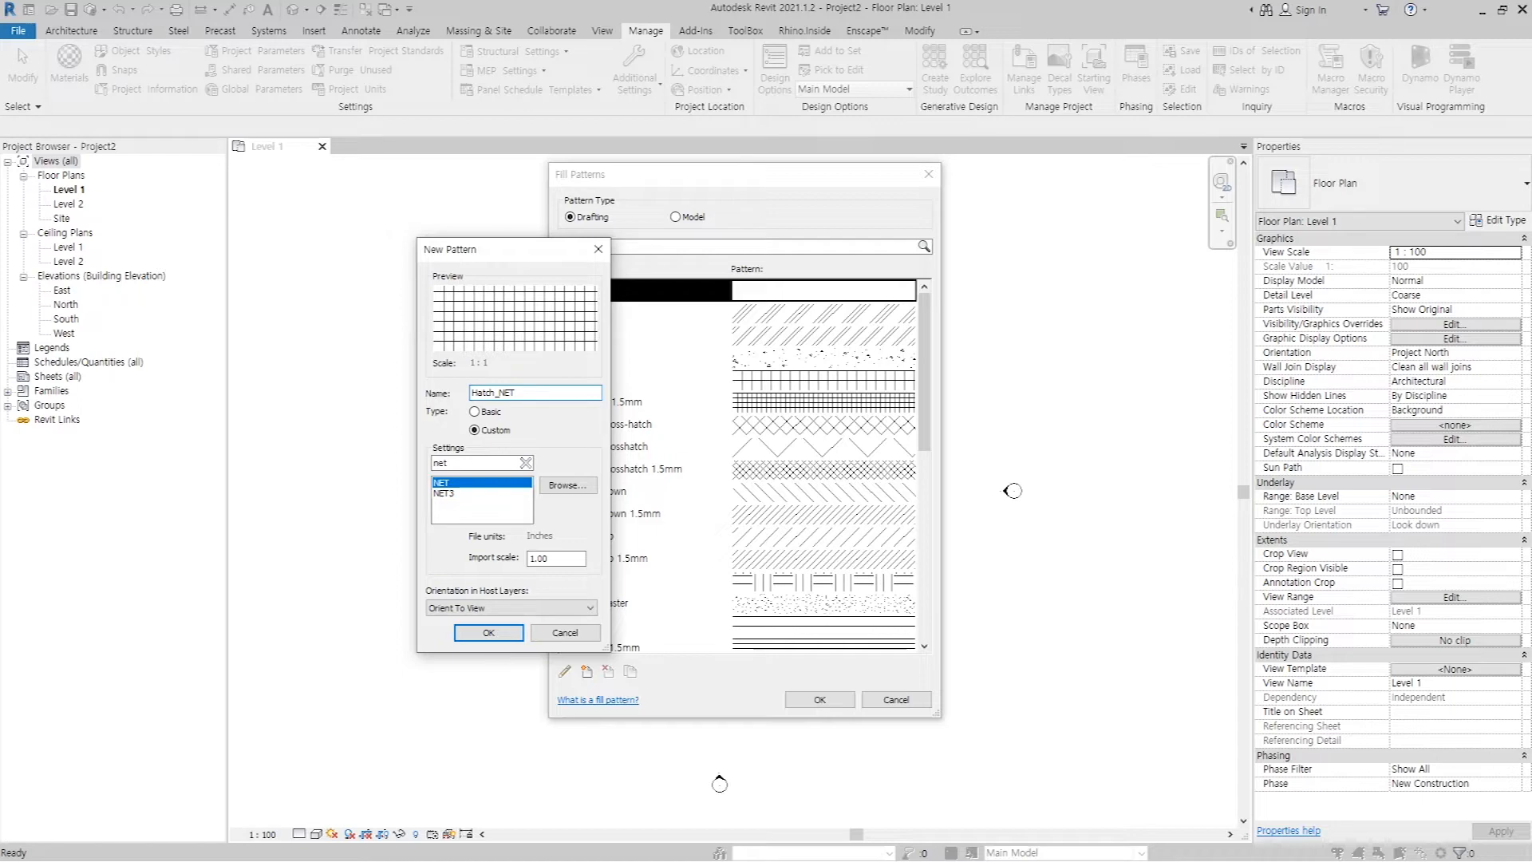
click(488, 632)
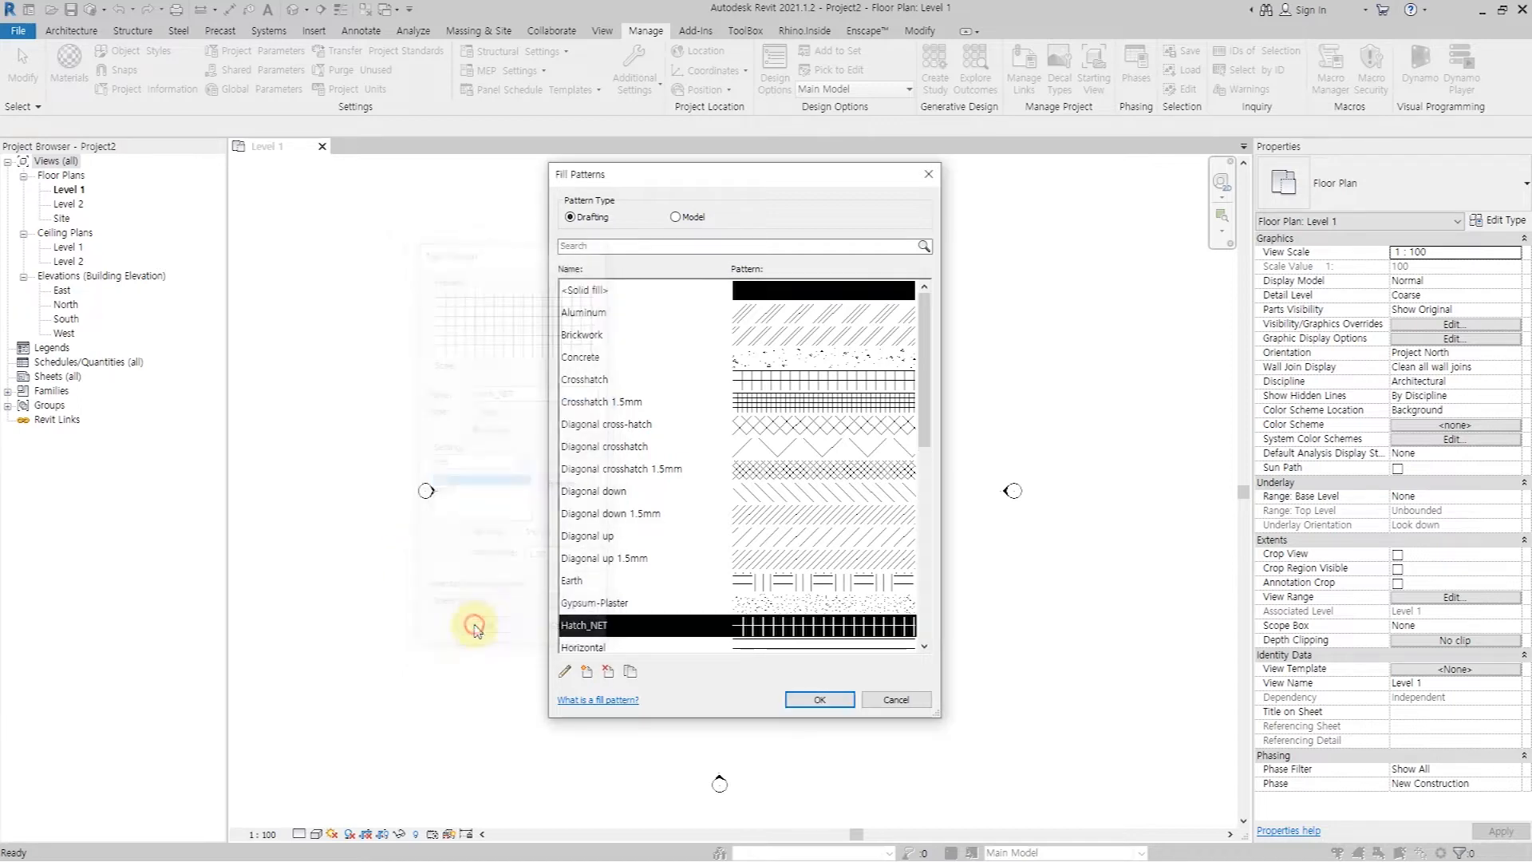
Create another custom drafting pattern from the ZIGZAG hatch, name it Hatch_ZIGZAG, and accept the fill patterns
click(588, 673)
click(492, 431)
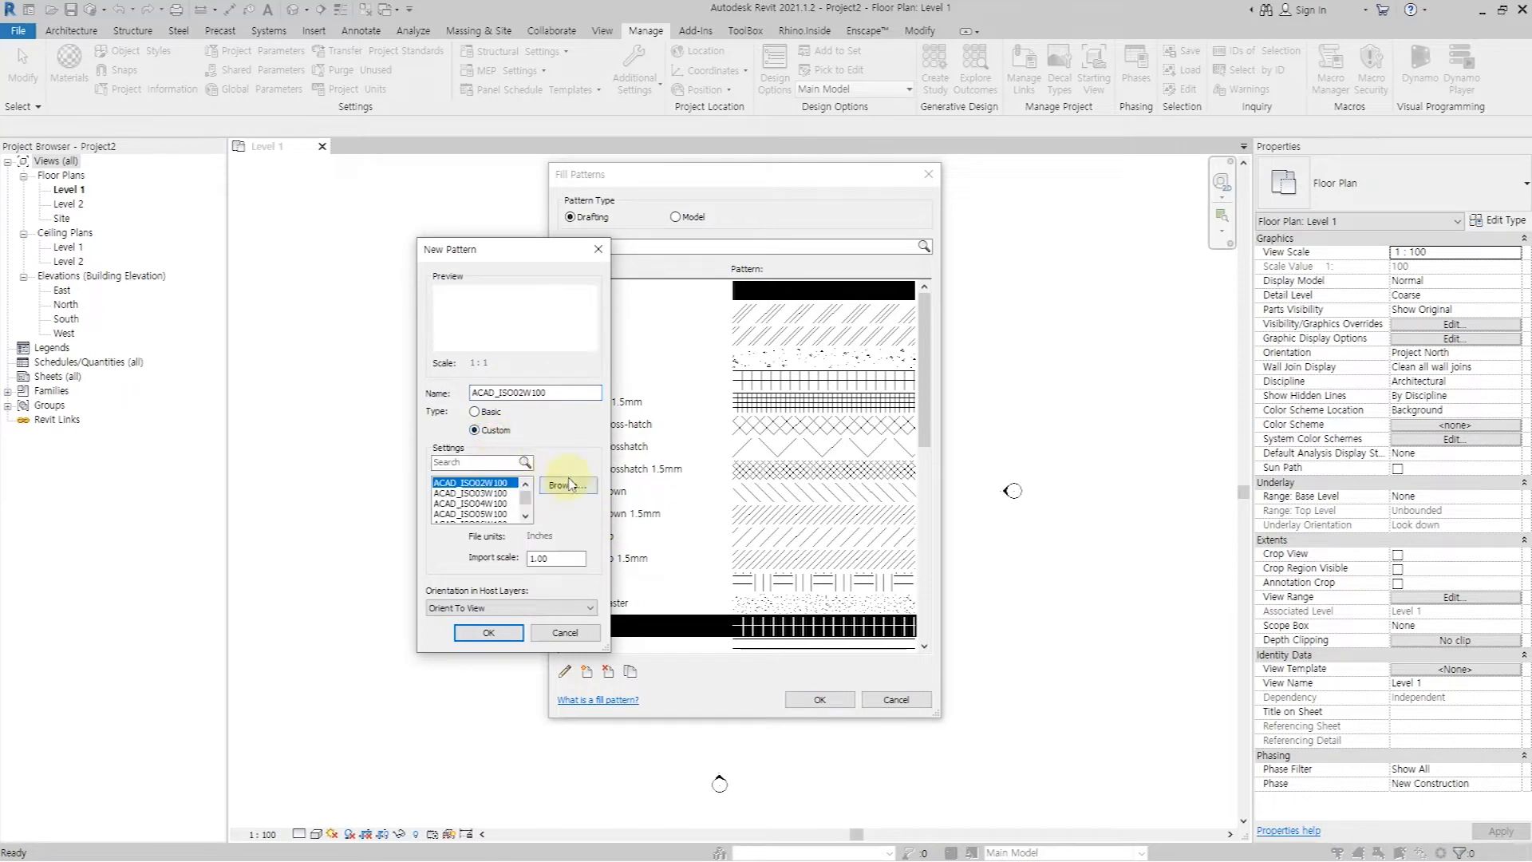
scroll(522, 501, down, 10)
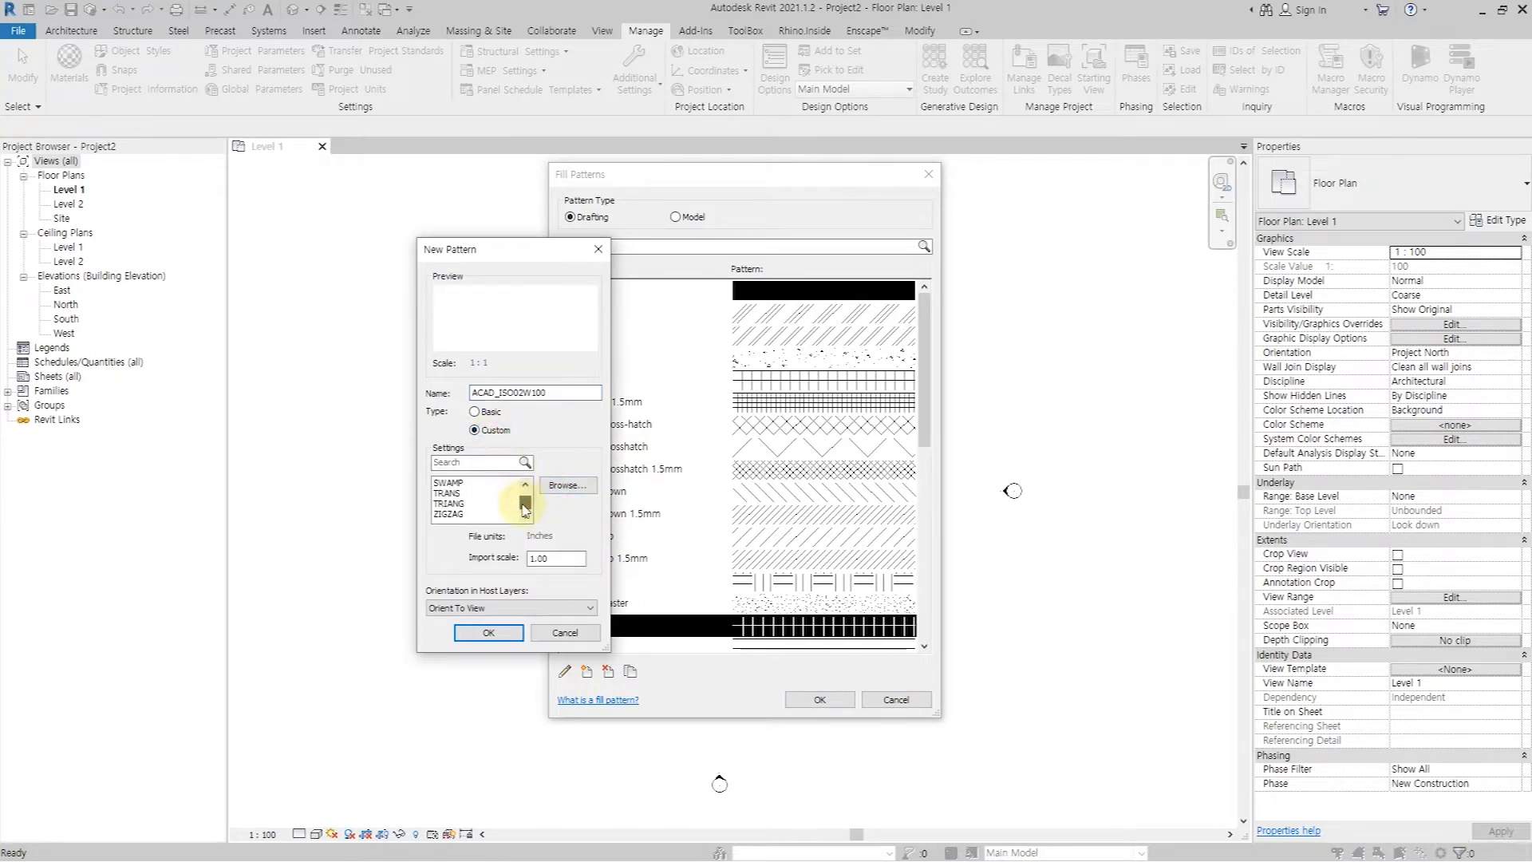
click(474, 514)
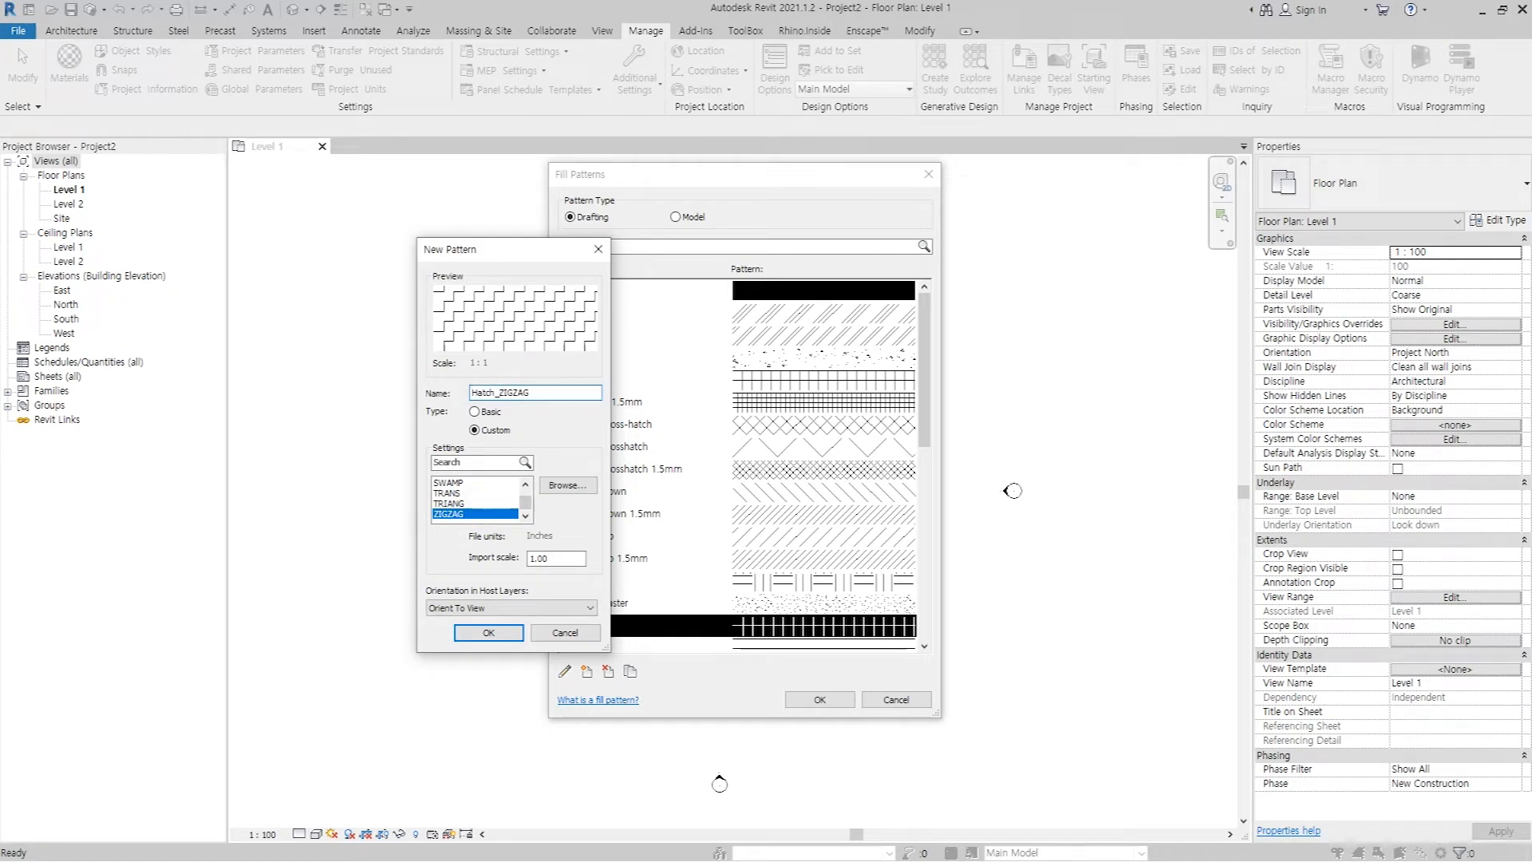
click(488, 632)
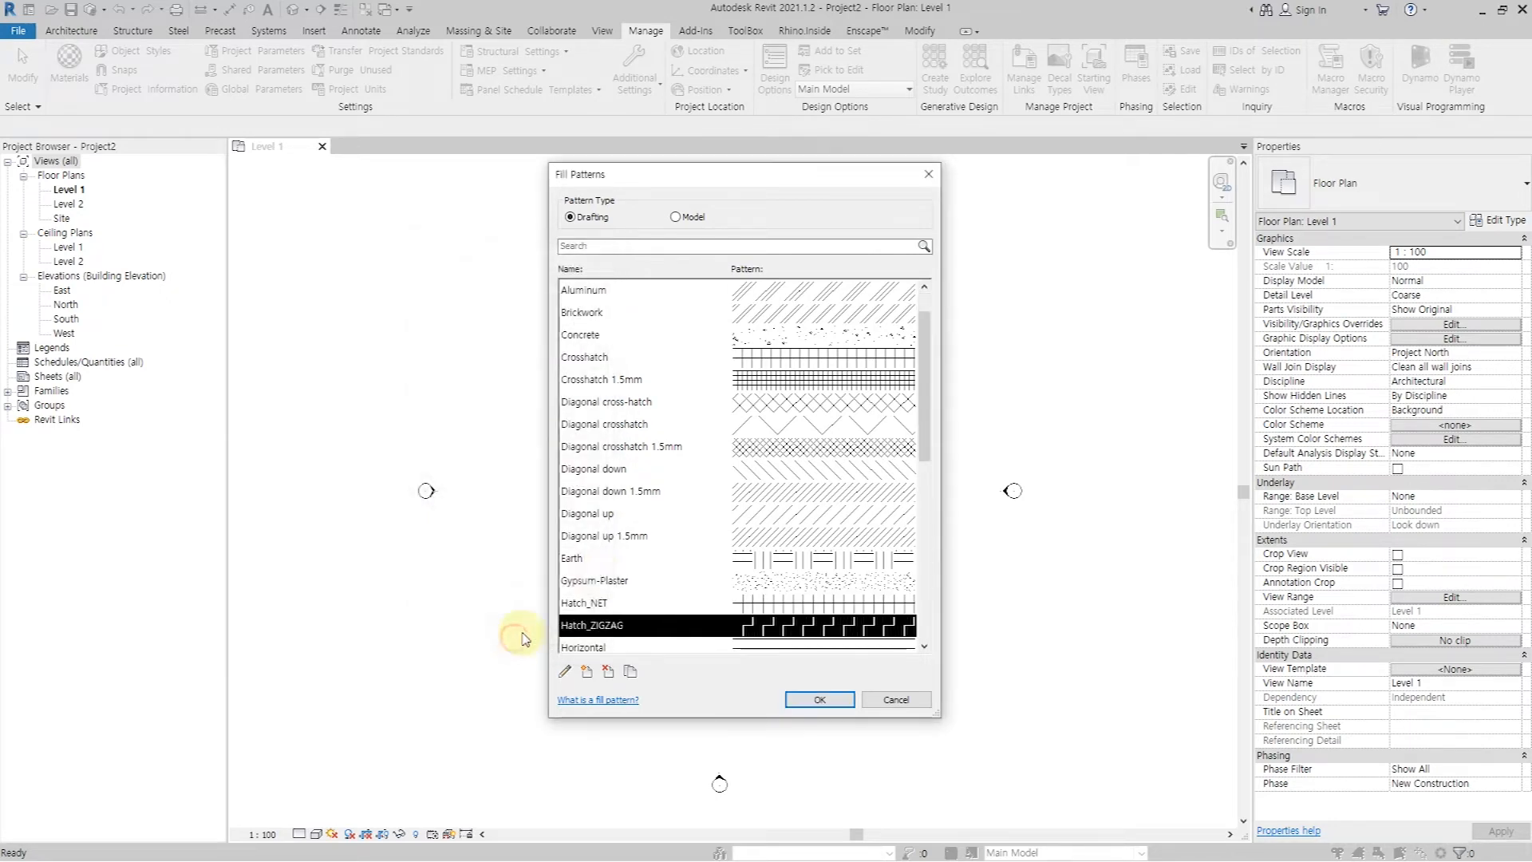
click(817, 701)
Start a filled region in the Level 1 plan and sketch a rectangular boundary about 8700 wide by 9700 high
click(351, 34)
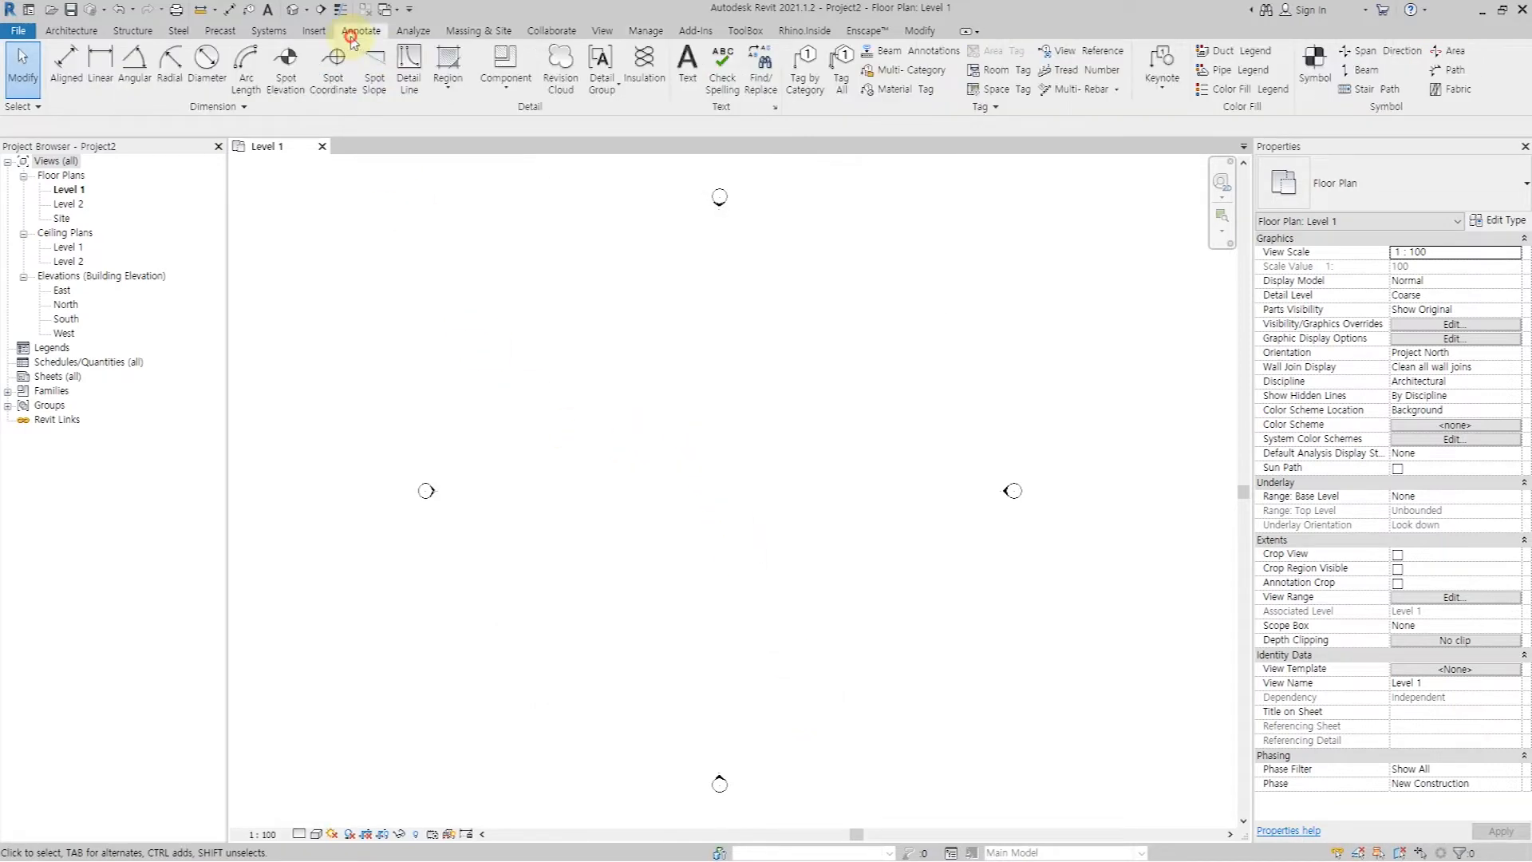
click(451, 100)
click(472, 119)
click(576, 394)
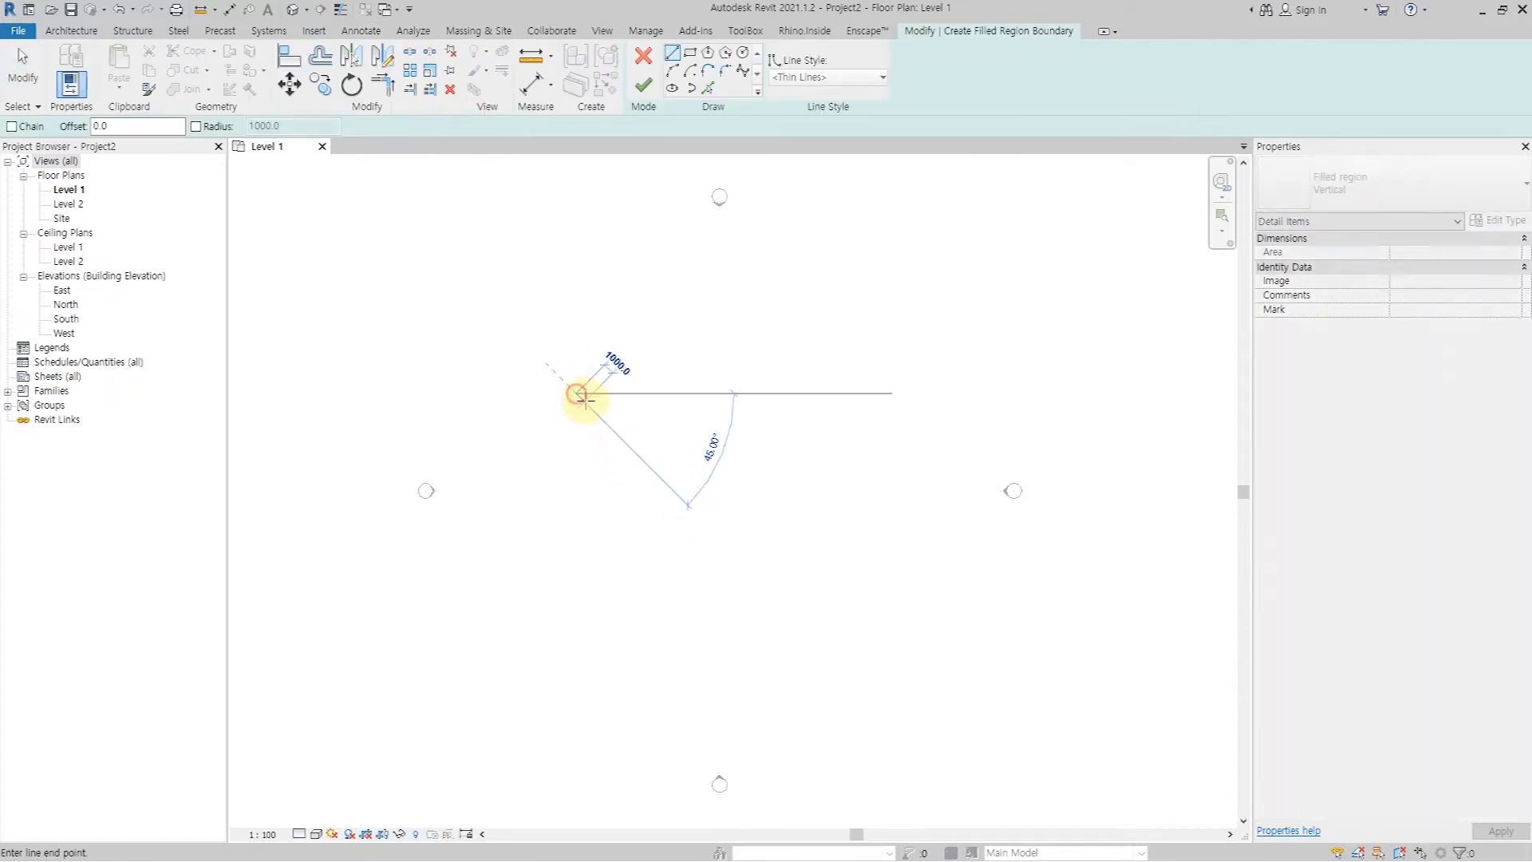
click(691, 53)
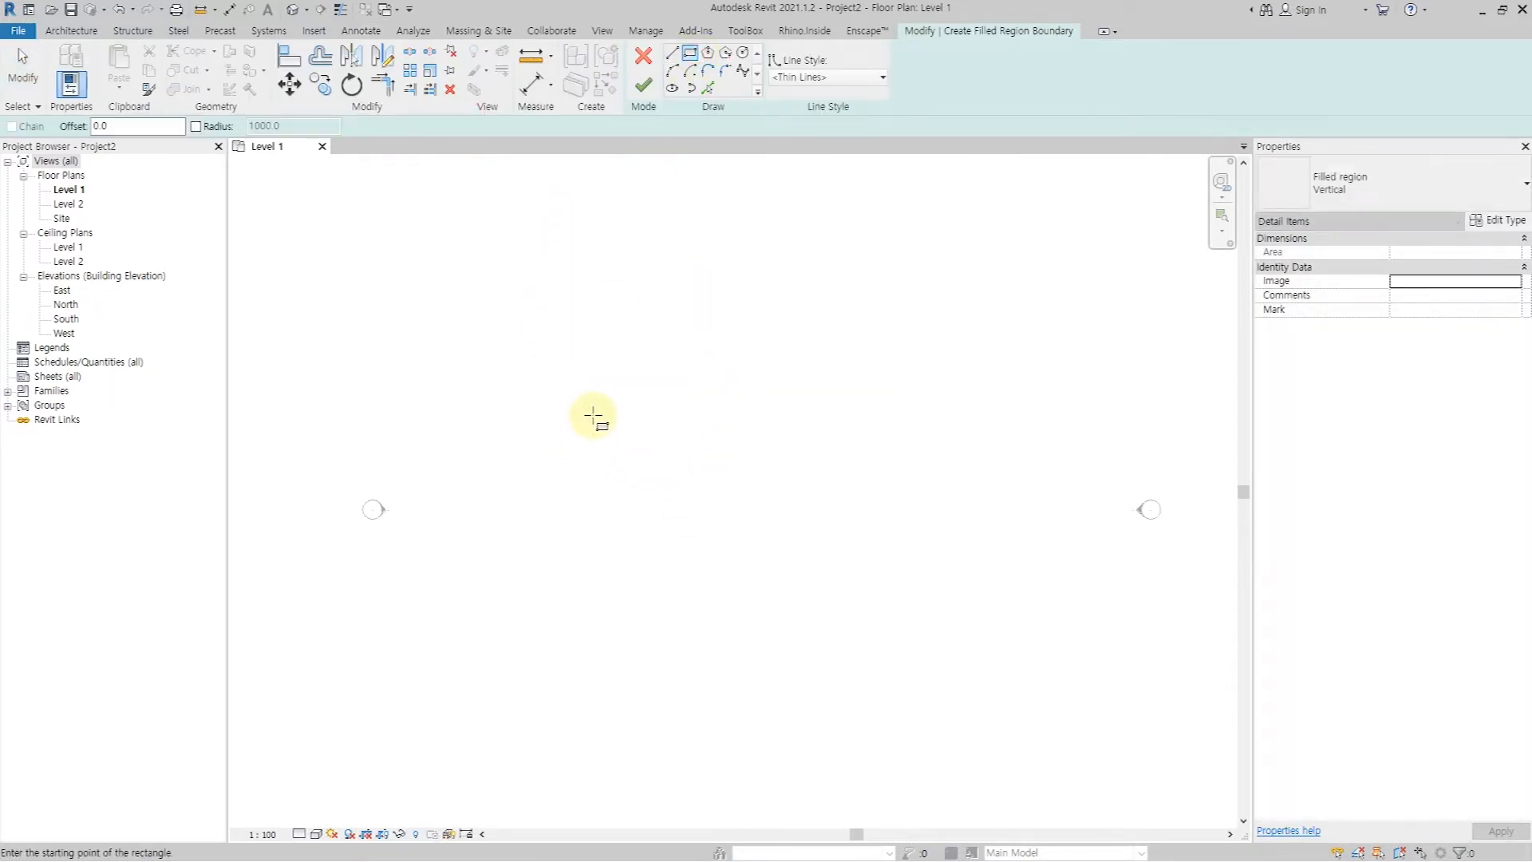
scroll(588, 417, up, 2)
click(551, 373)
click(685, 523)
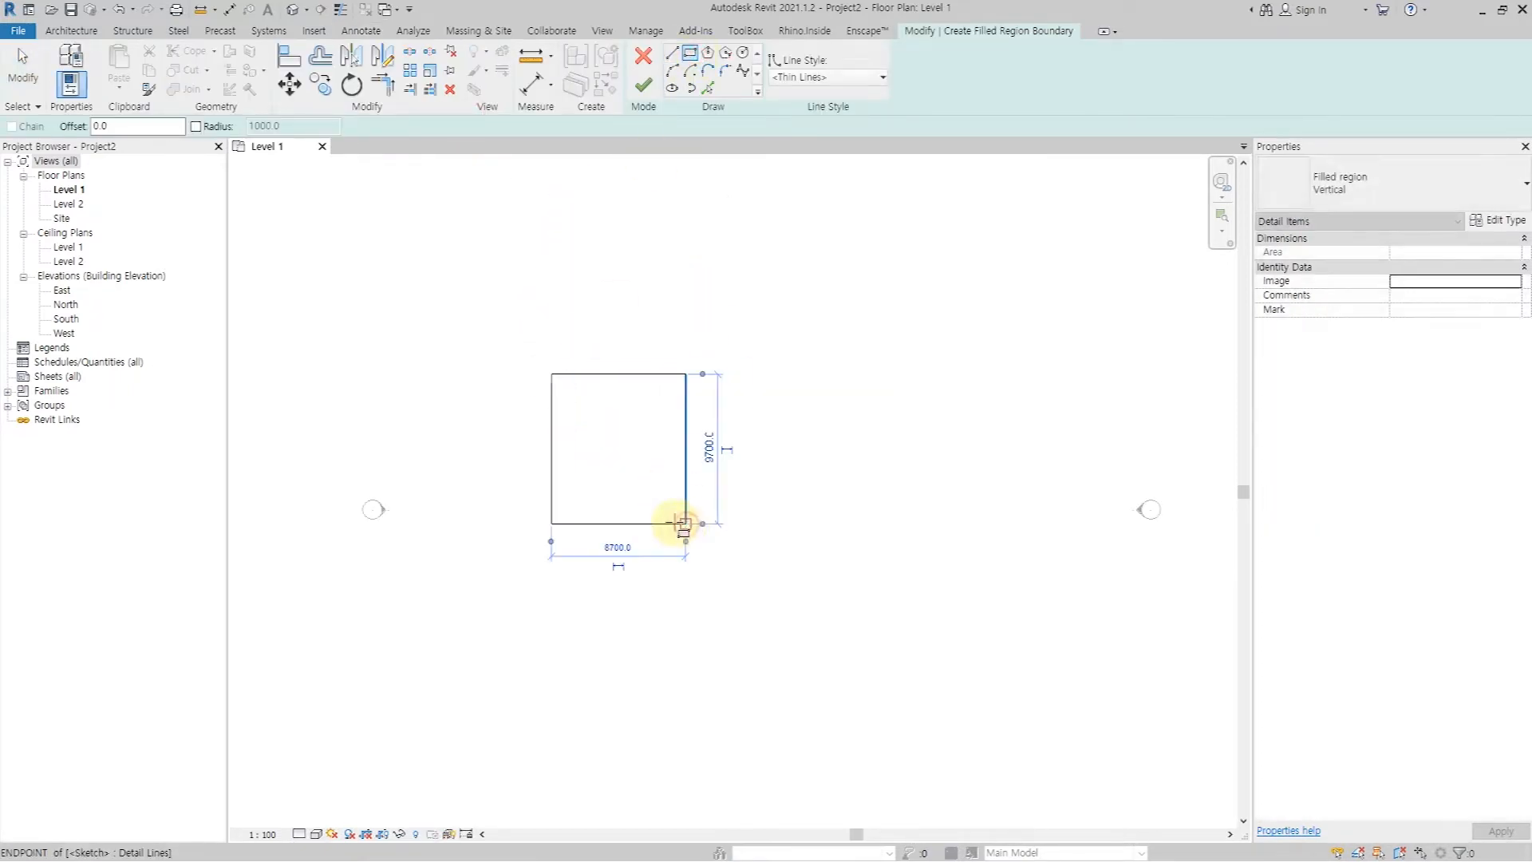
key(Escape)
key(Escape)
Set the boundary rectangle's height and width to 10000 each and finish the filled region
click(552, 479)
click(508, 449)
text(10000)
key(Return)
click(686, 410)
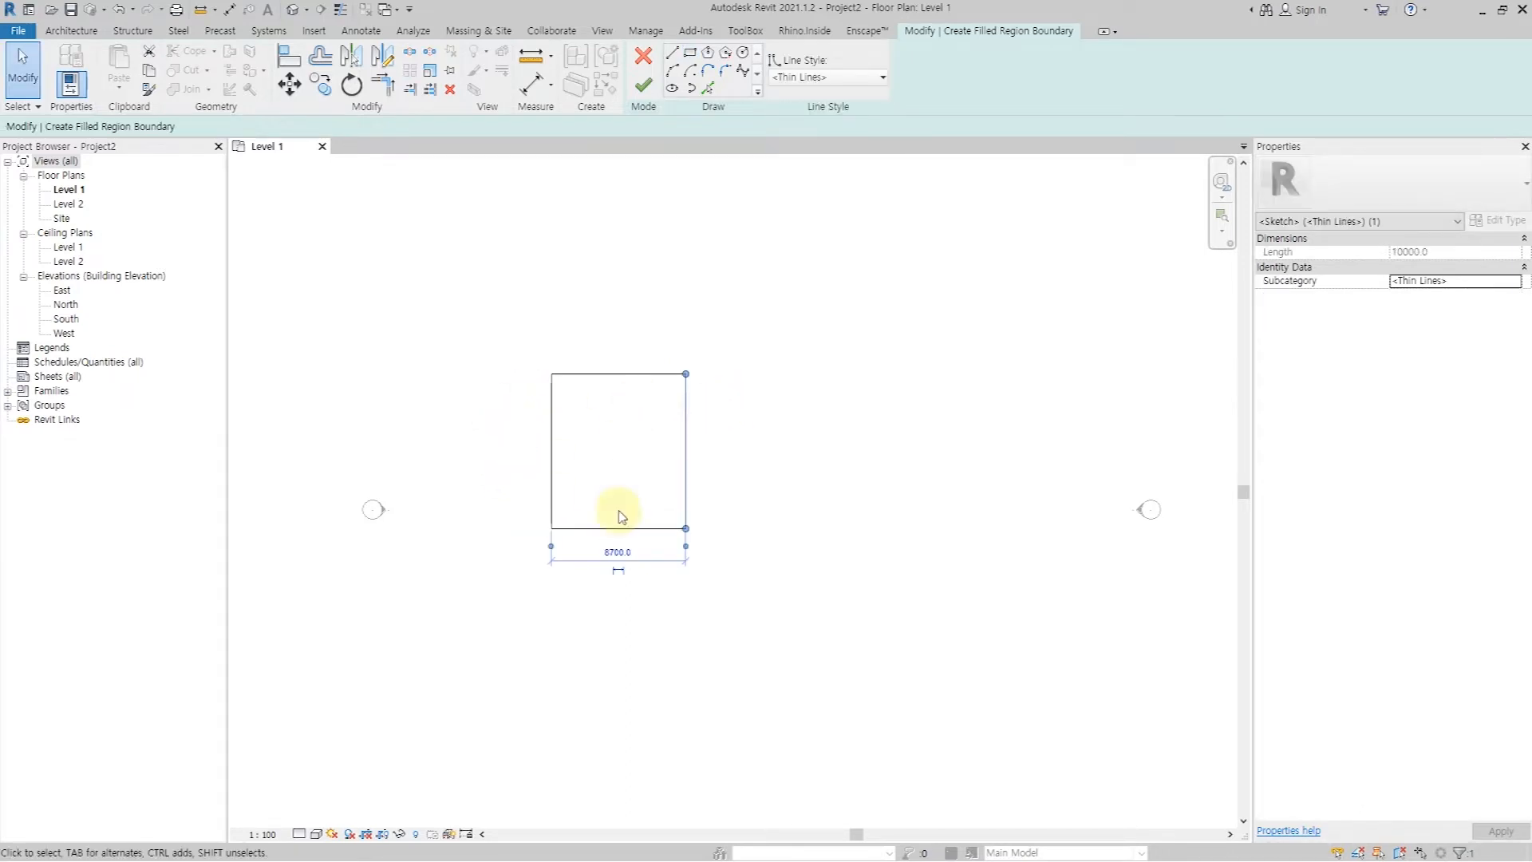
click(619, 553)
text(10000)
key(Return)
click(1001, 410)
click(643, 85)
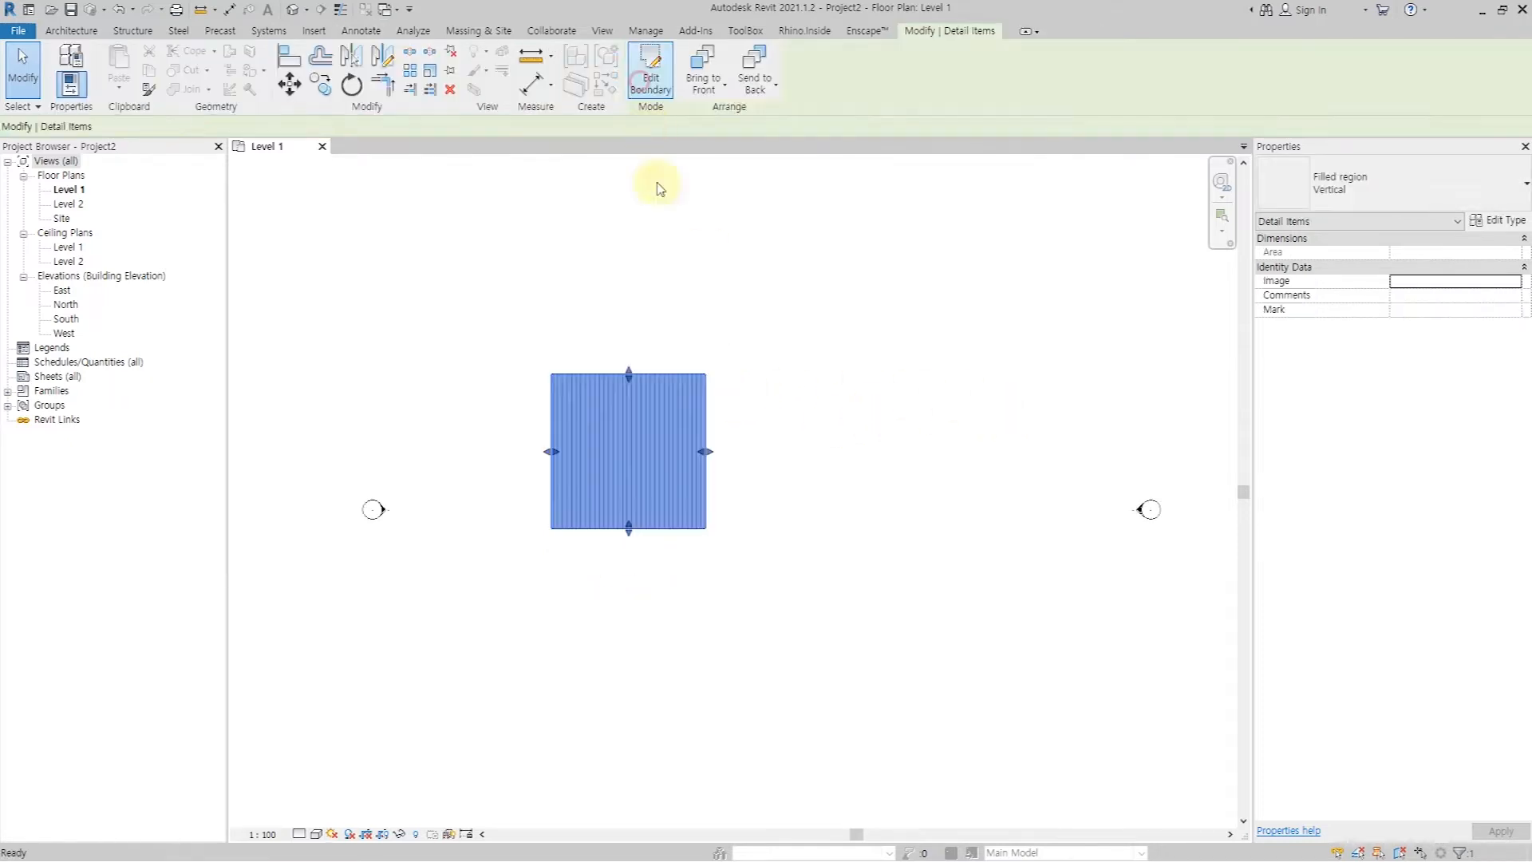
Duplicate the filled region's type under the name Hatch_ZIGZAG
click(1498, 221)
click(1441, 212)
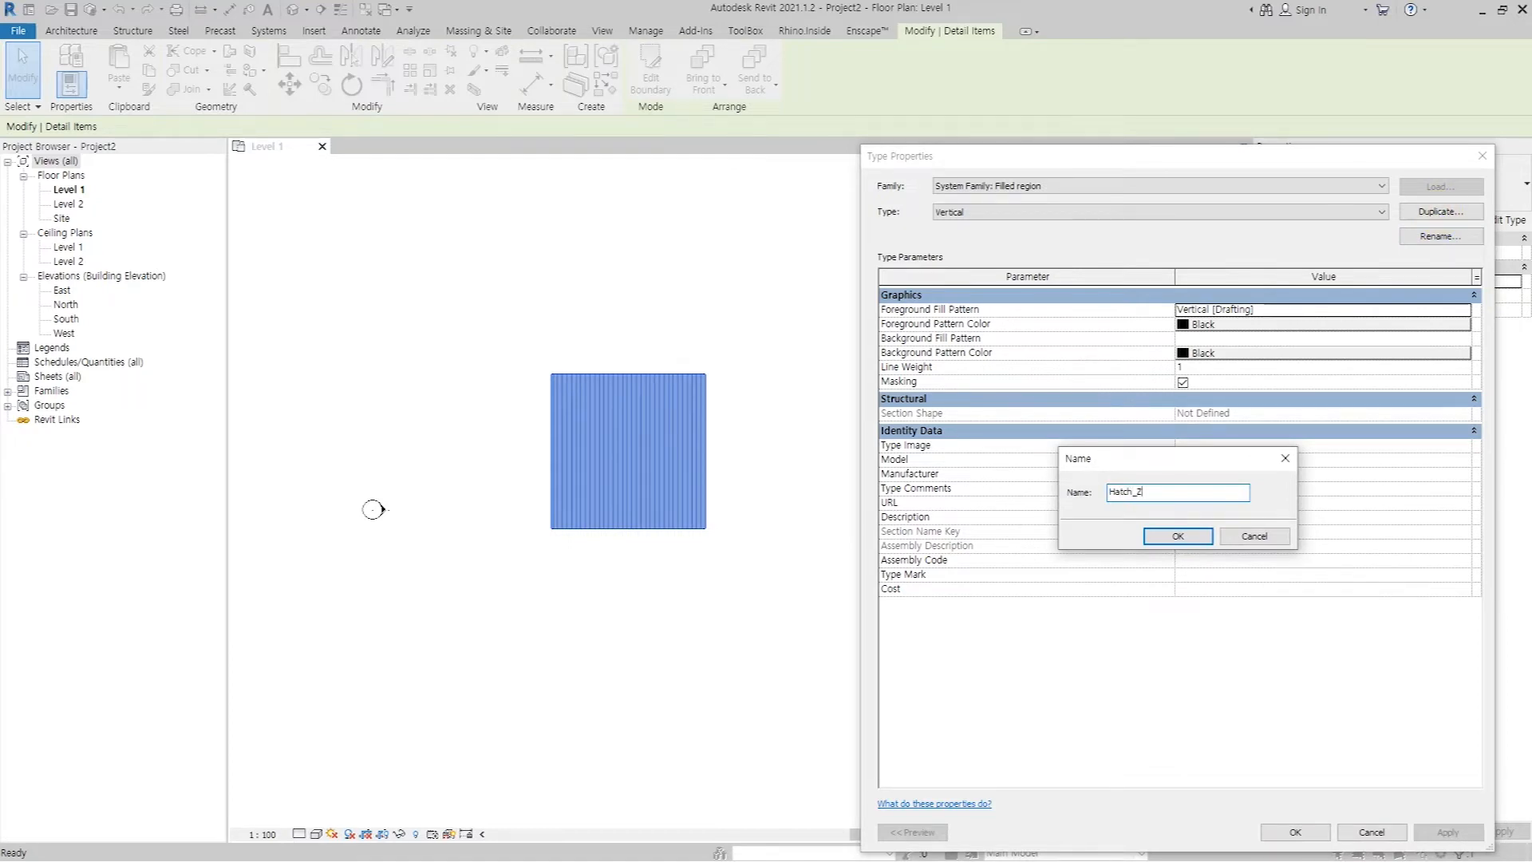
text(Hatch_ZIGZAG)
key(Return)
Set the type's foreground fill pattern to the drafting pattern Hatch_ZIGZAG and apply it to the region
click(1465, 310)
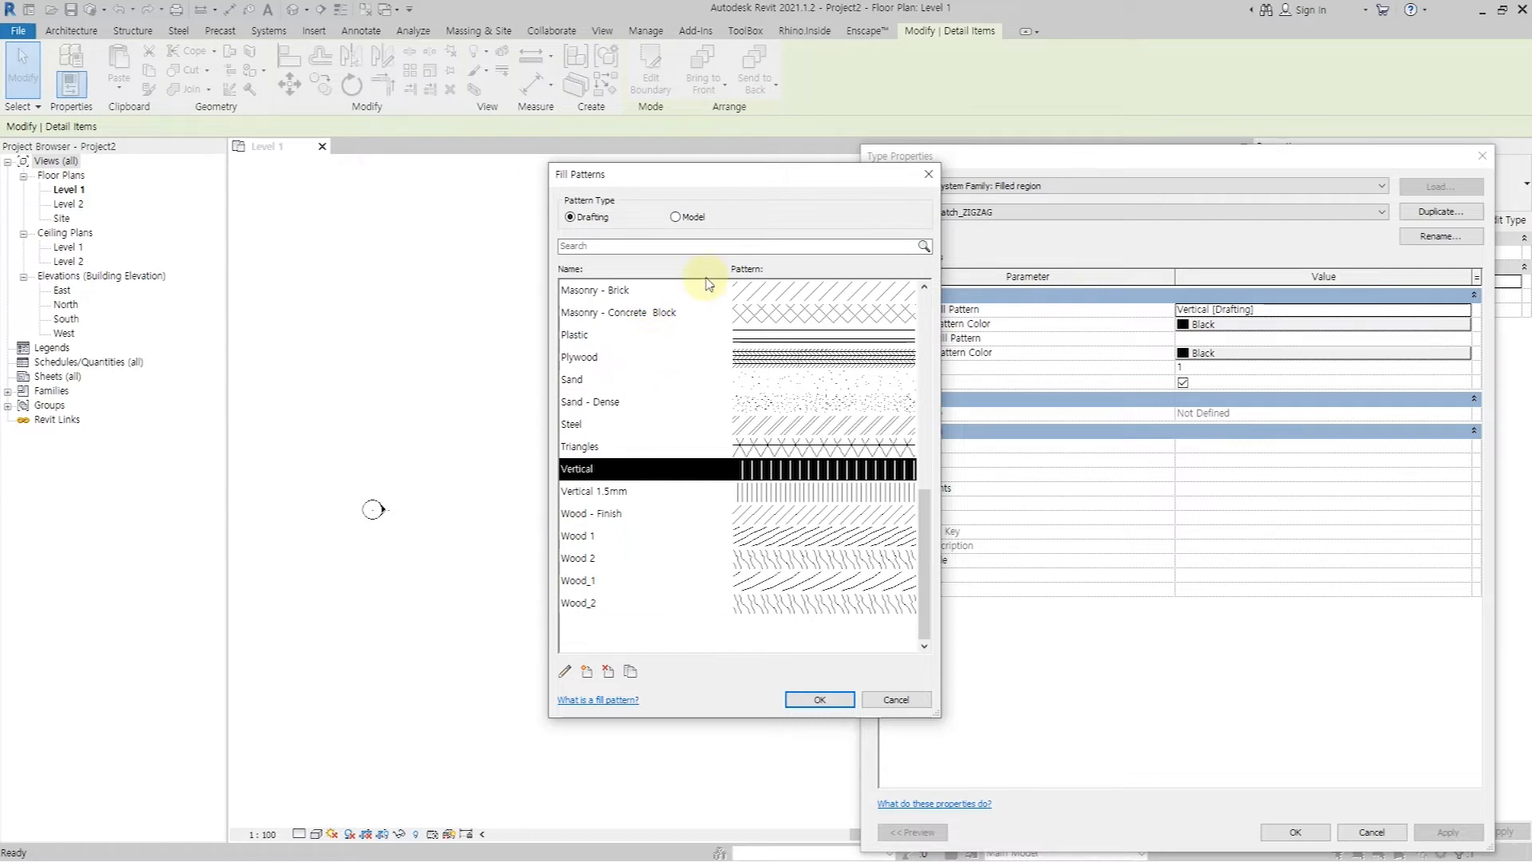
click(677, 217)
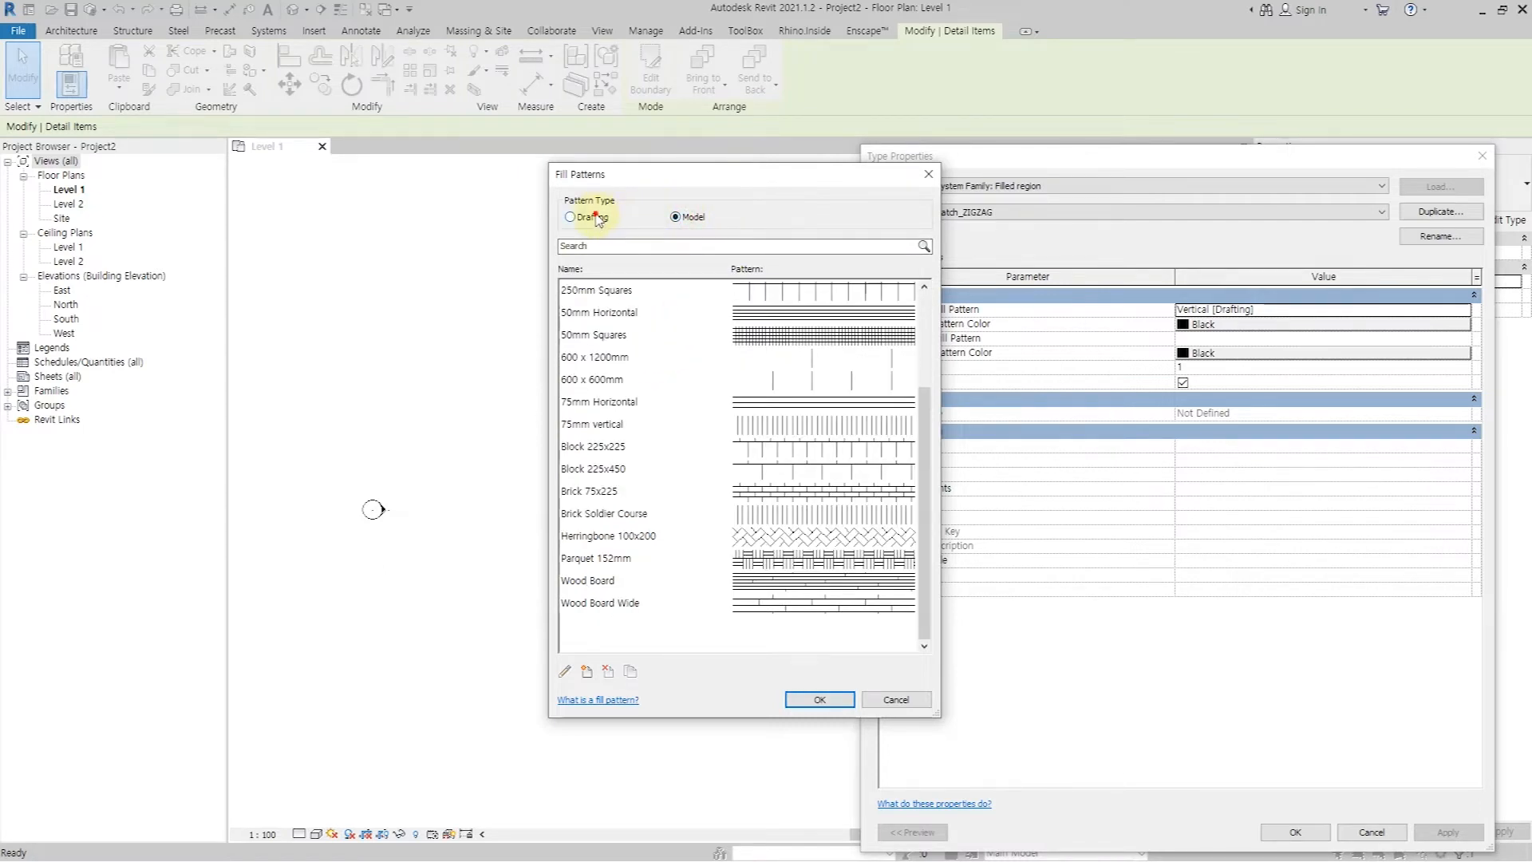
click(598, 221)
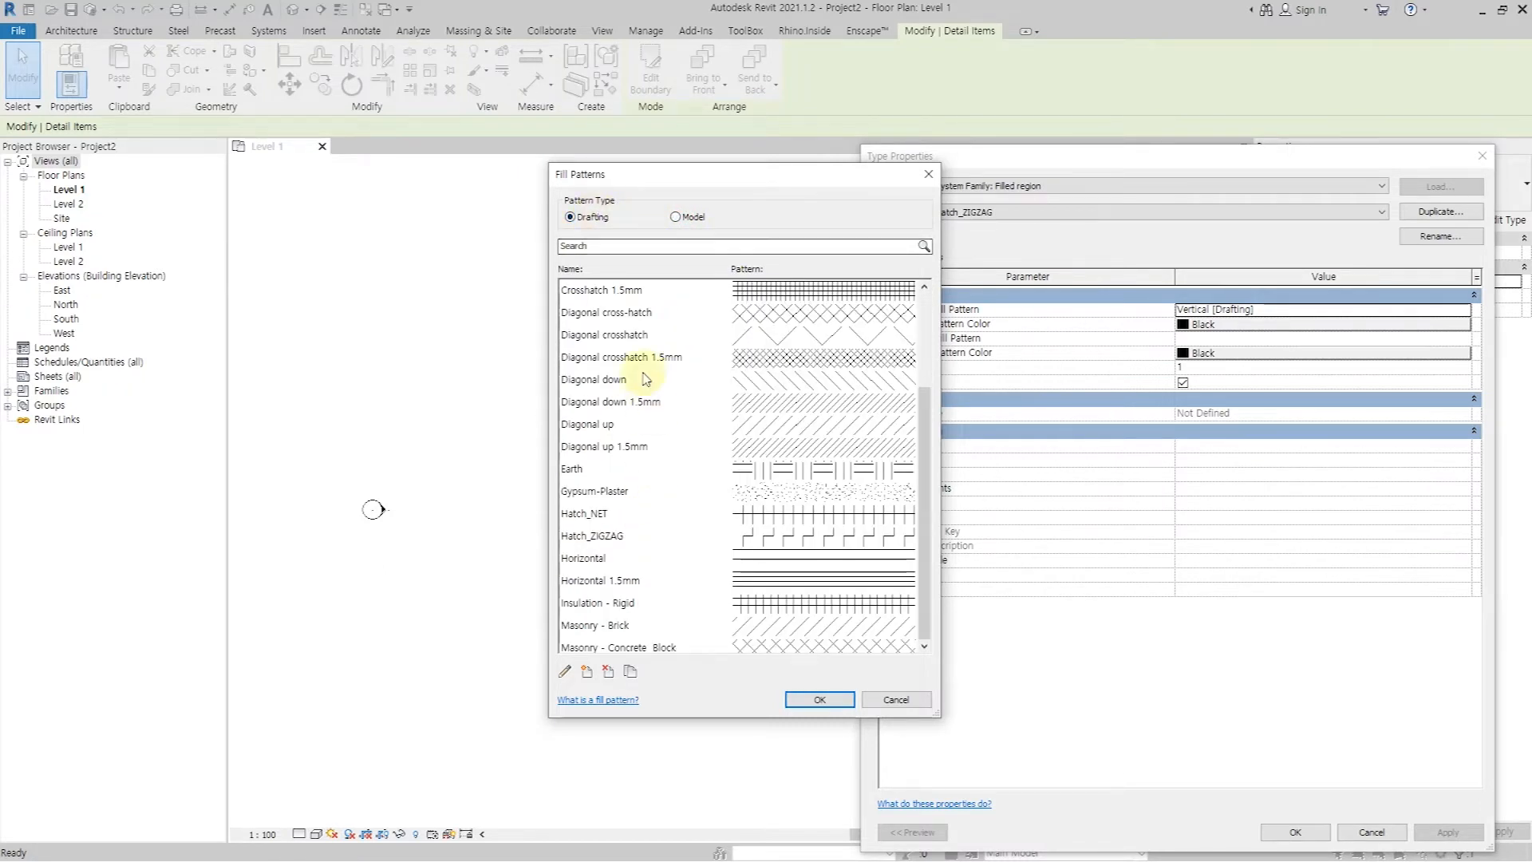
scroll(742, 361, down, 3)
scroll(739, 369, up, 4)
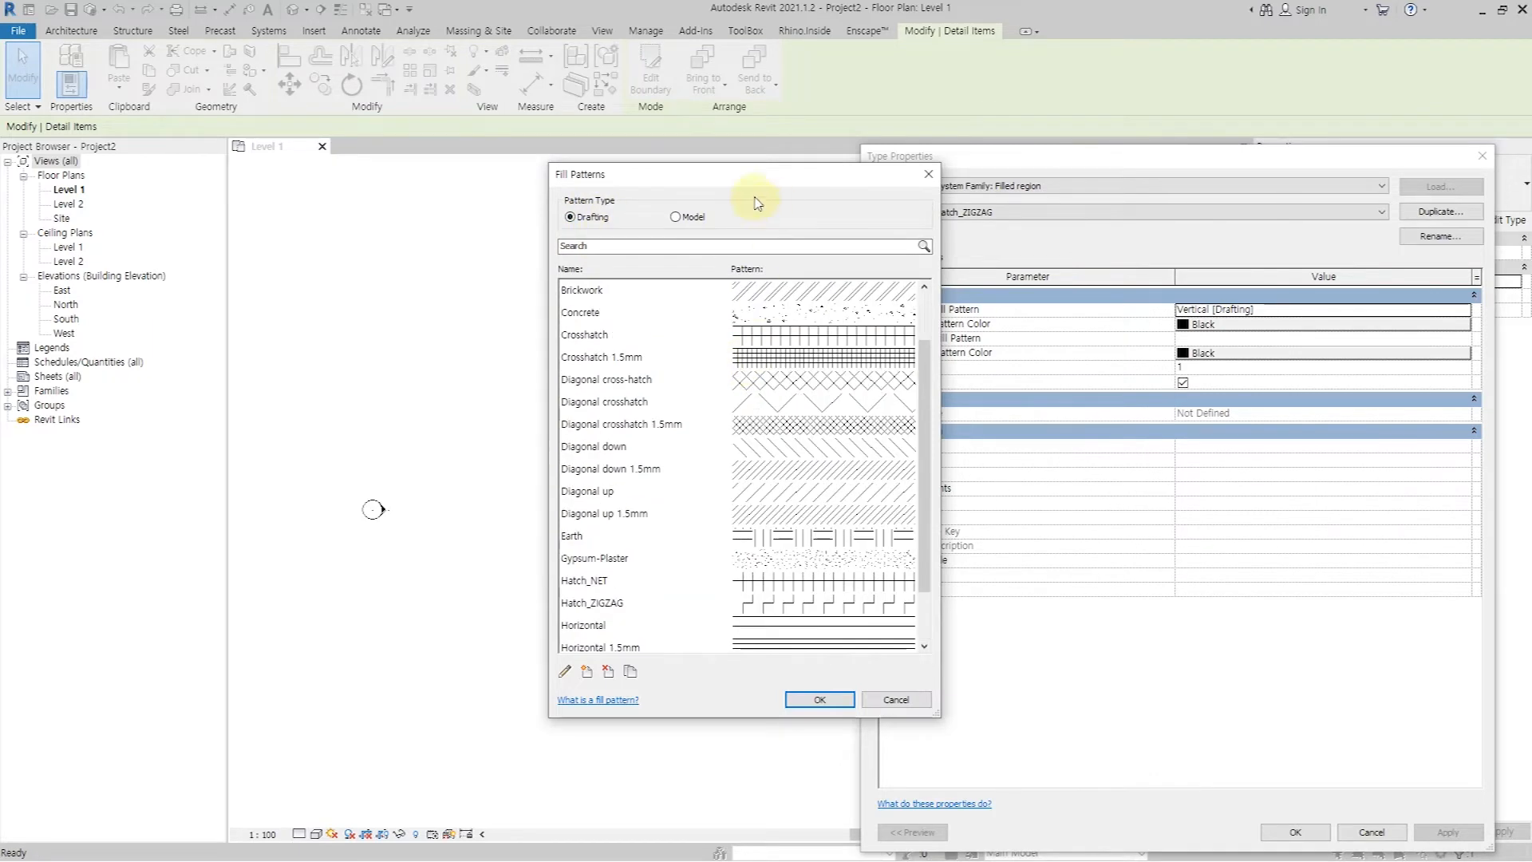
click(676, 217)
click(570, 217)
scroll(722, 519, down, 1)
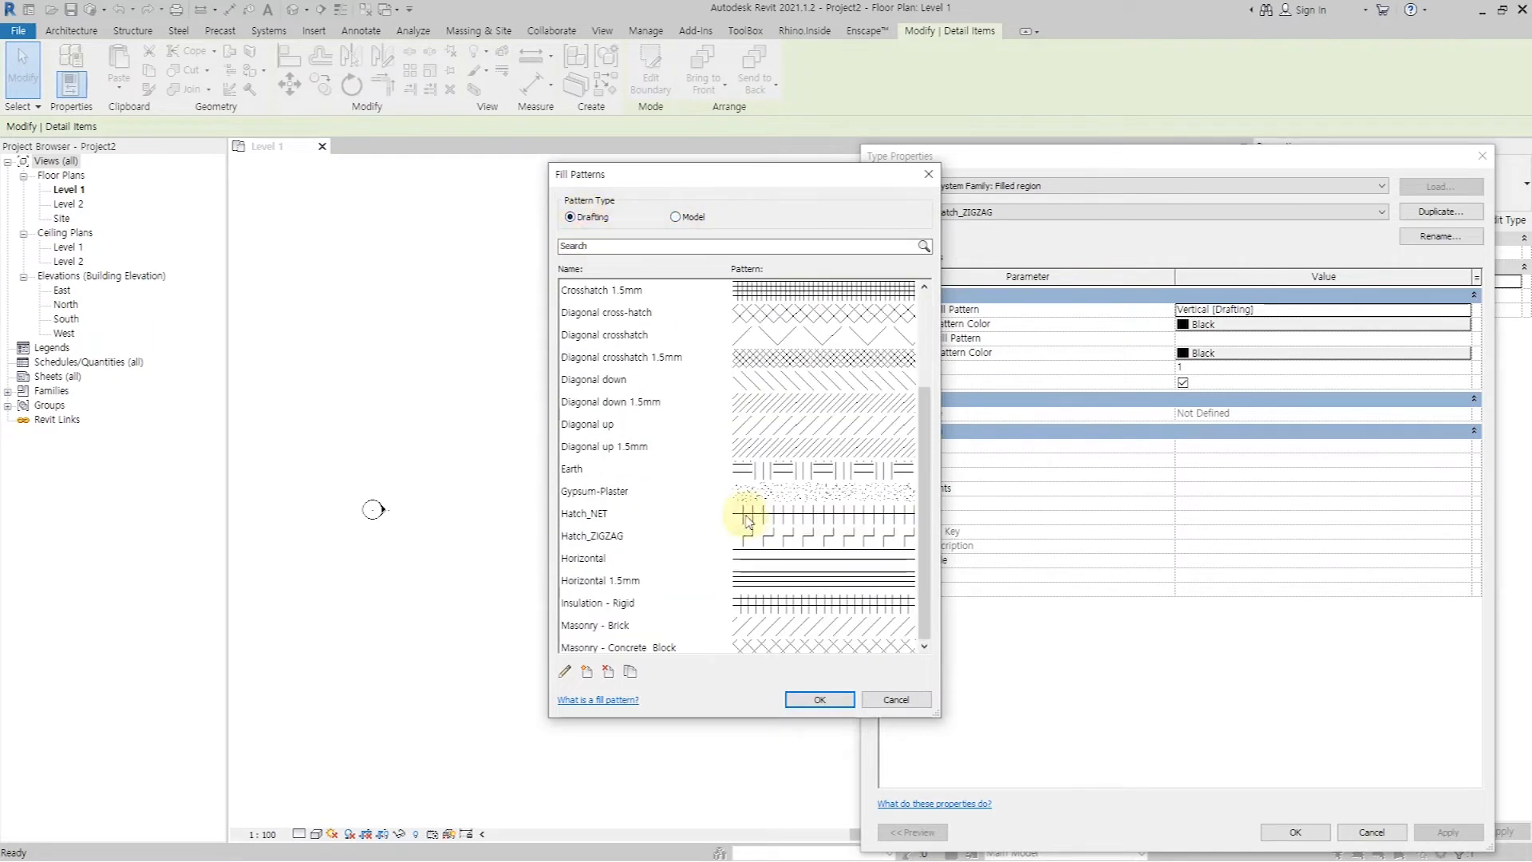
click(712, 535)
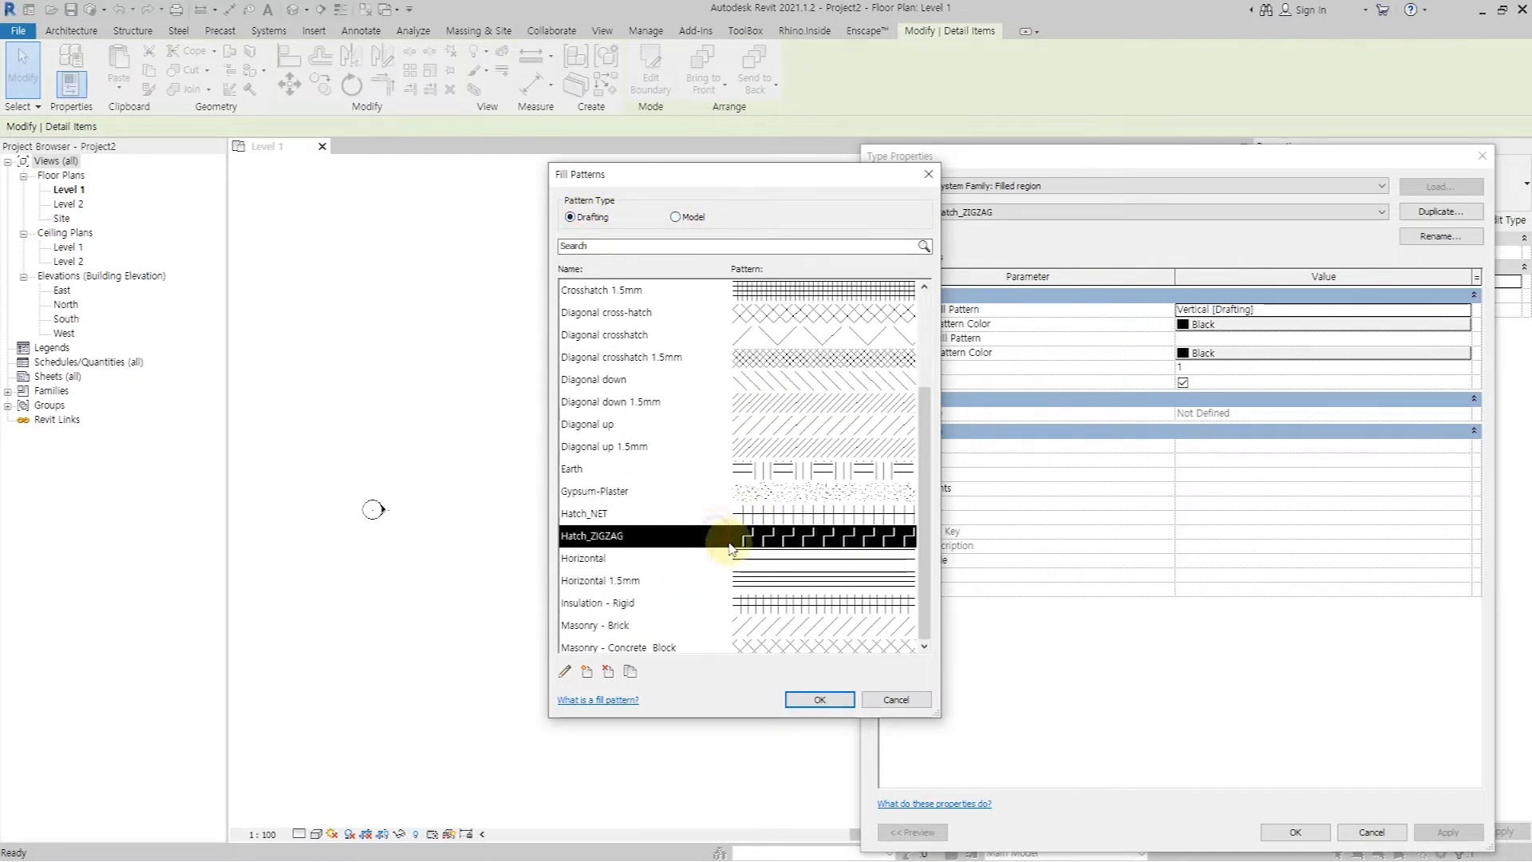
click(815, 700)
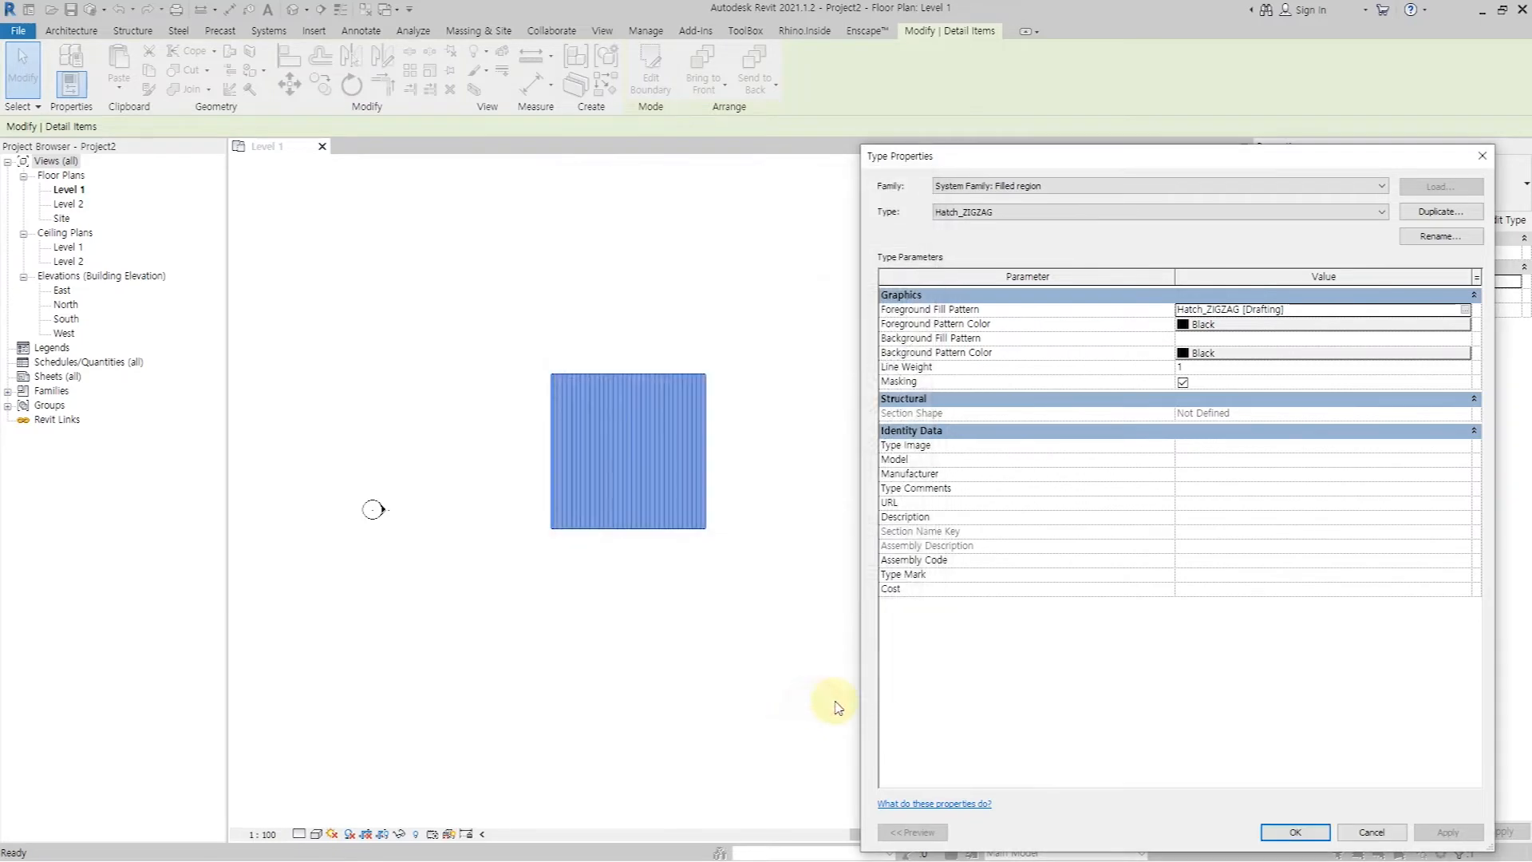
click(1300, 831)
click(791, 556)
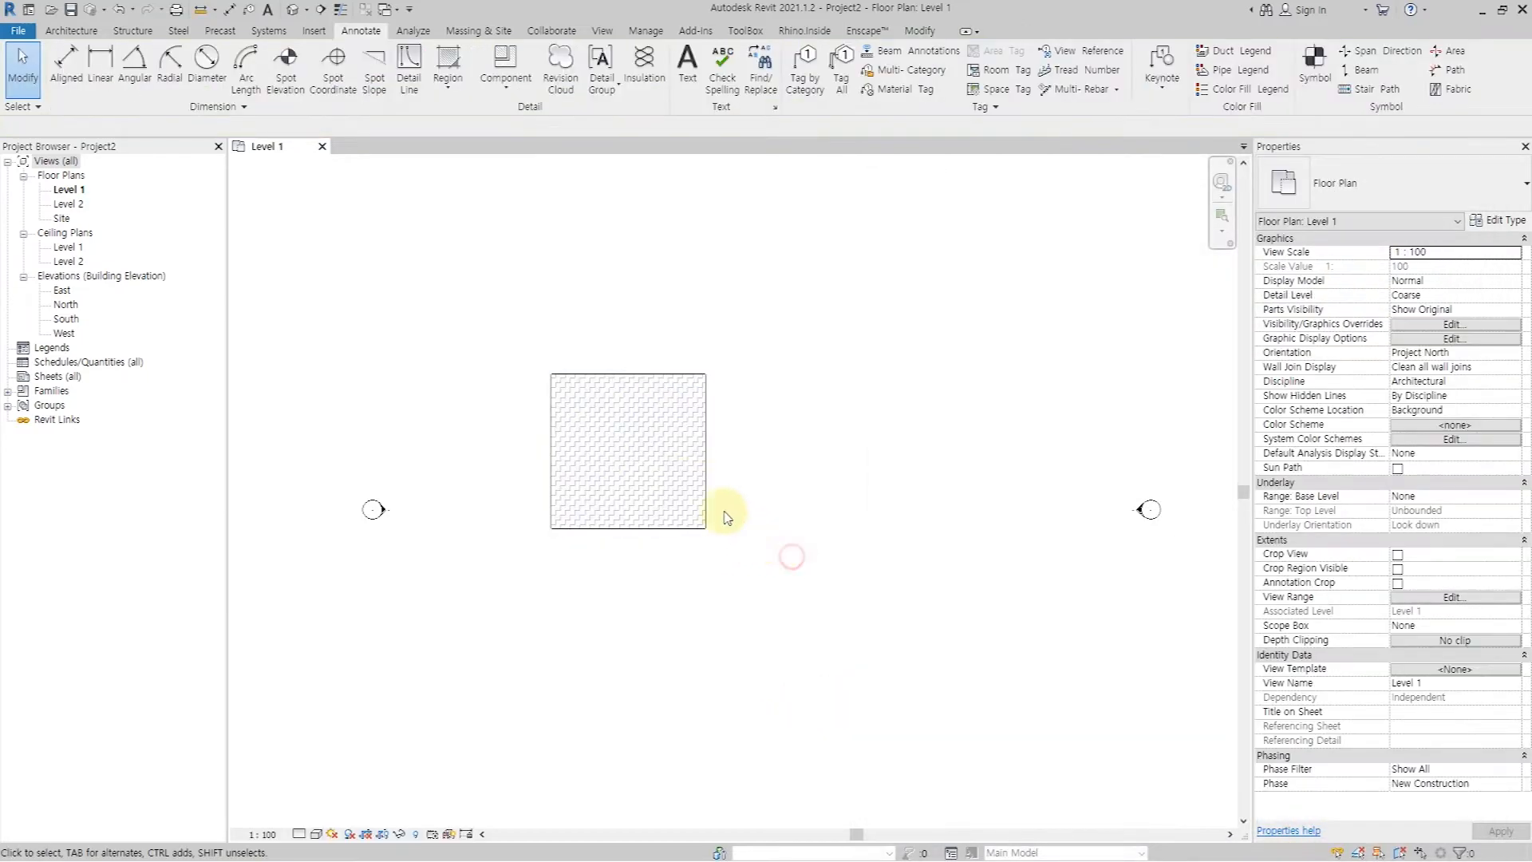
Copy the zigzag-filled square horizontally to its right, leaving a gap between the two squares
click(703, 471)
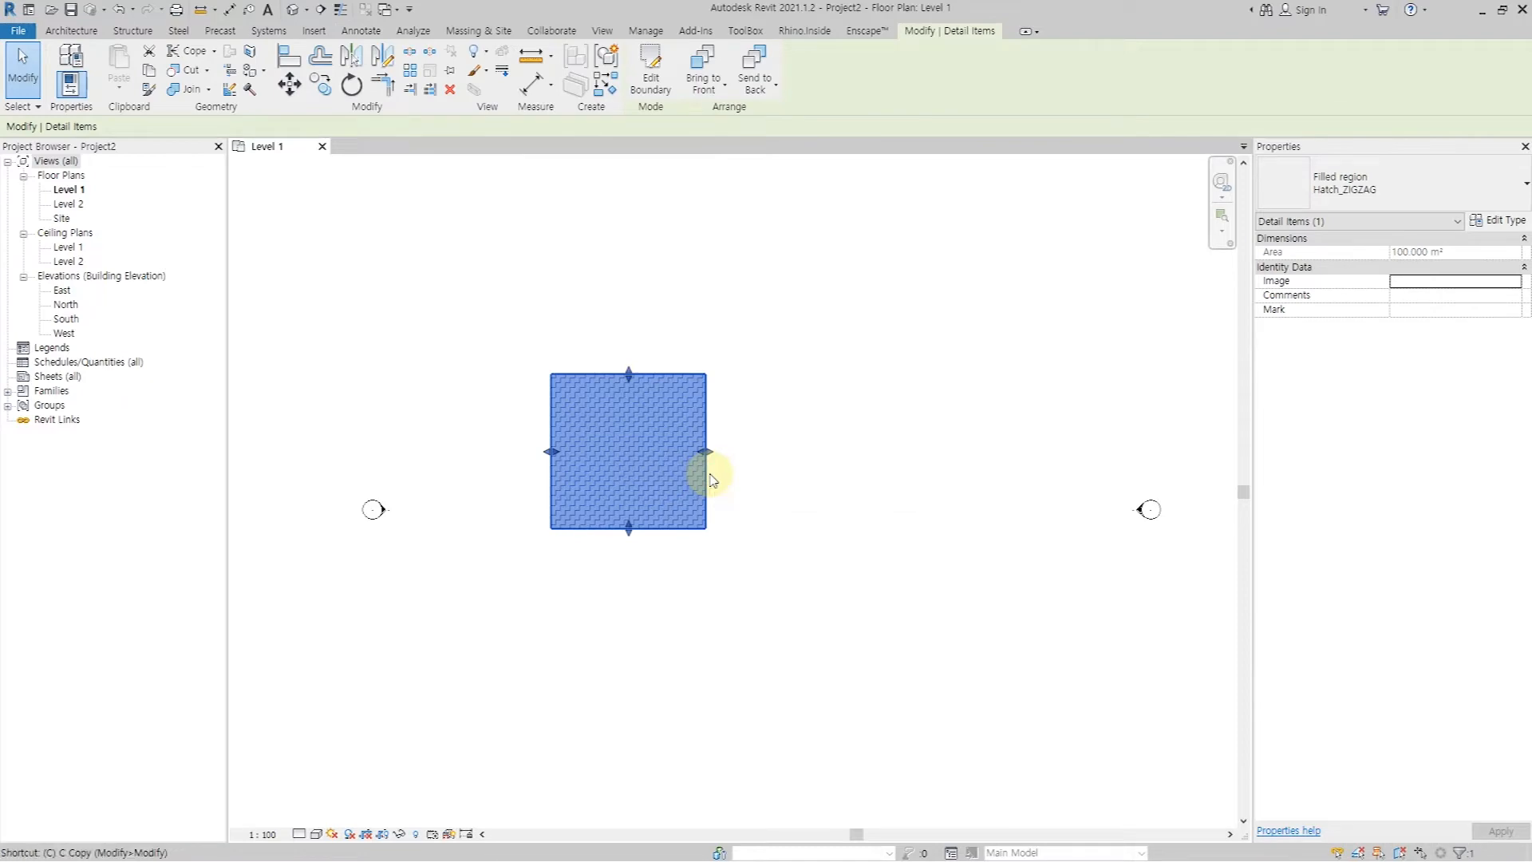
key(o)
click(772, 424)
text(130)
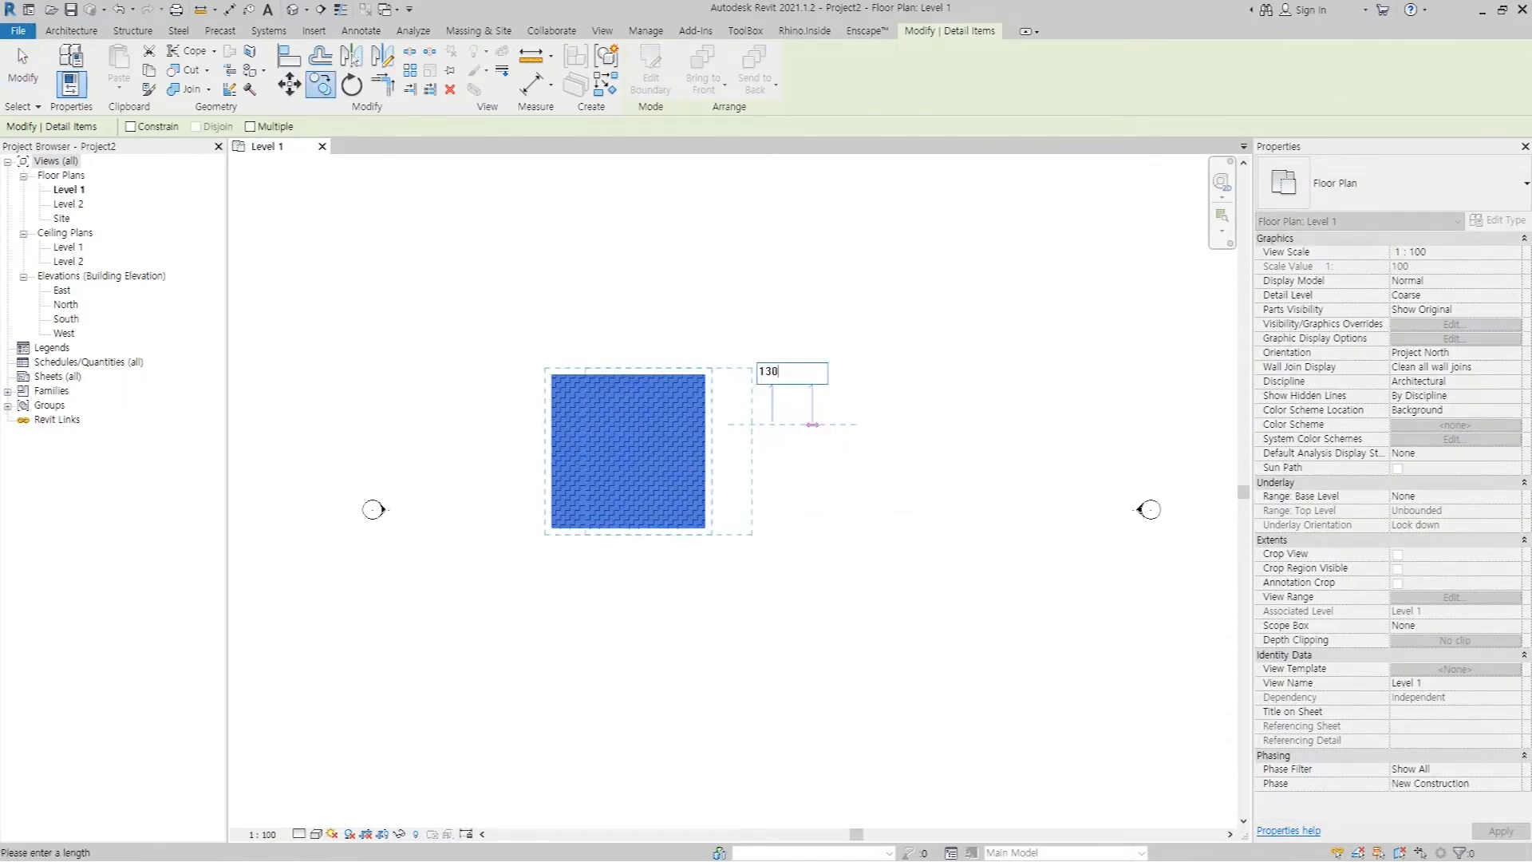
key(Return)
click(814, 410)
Duplicate the copied square's filled region type under the name Hatch_Net
click(854, 371)
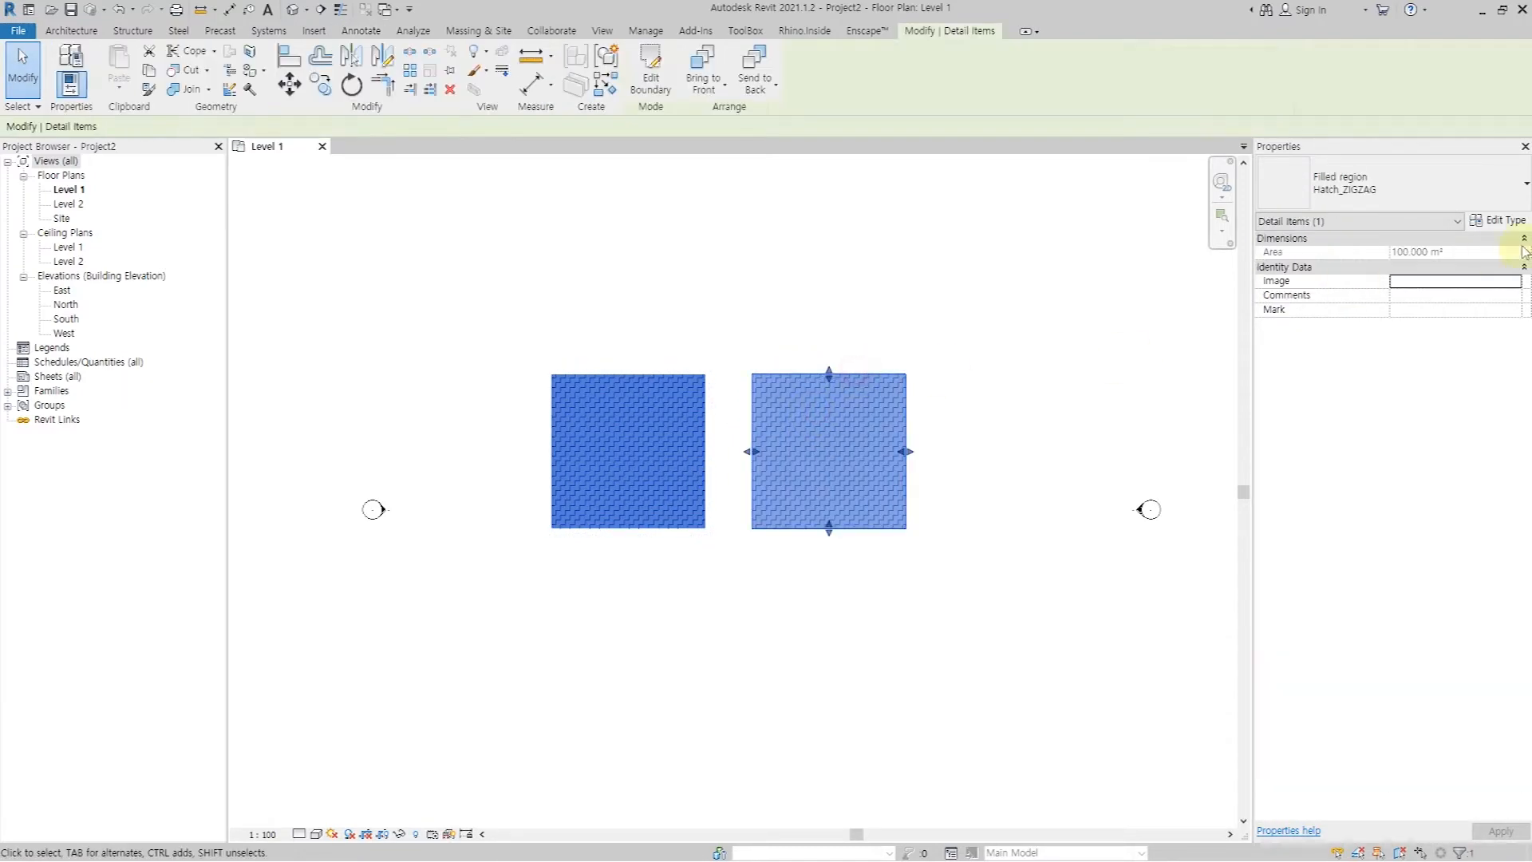
click(1498, 221)
click(1428, 212)
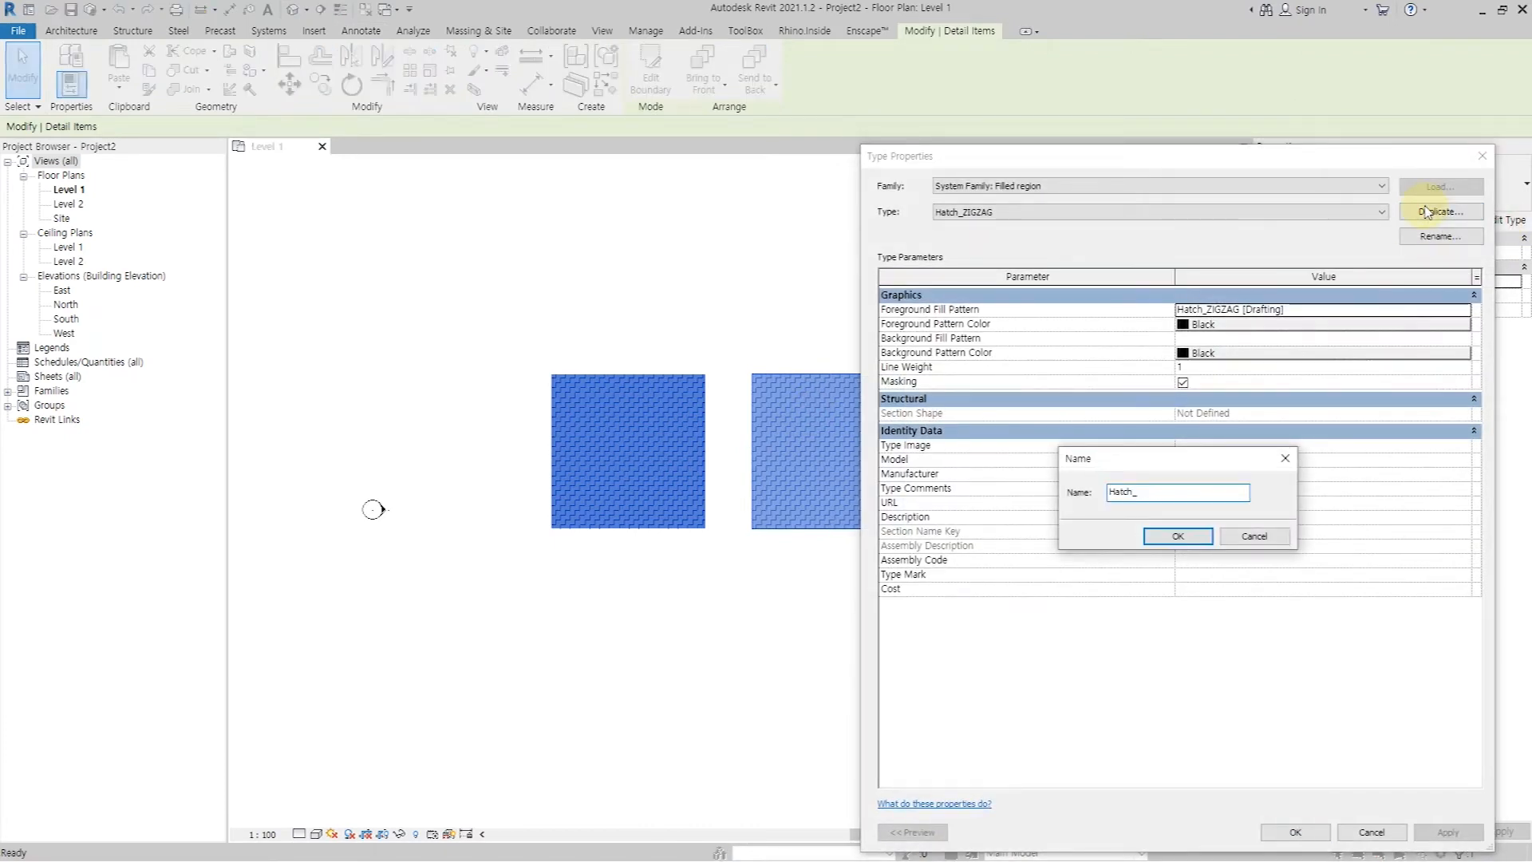
text(Hatch_Net)
key(Return)
Set the Hatch_Net type's foreground fill pattern to Hatch_NET, apply it, and deselect the region
click(1465, 310)
click(706, 401)
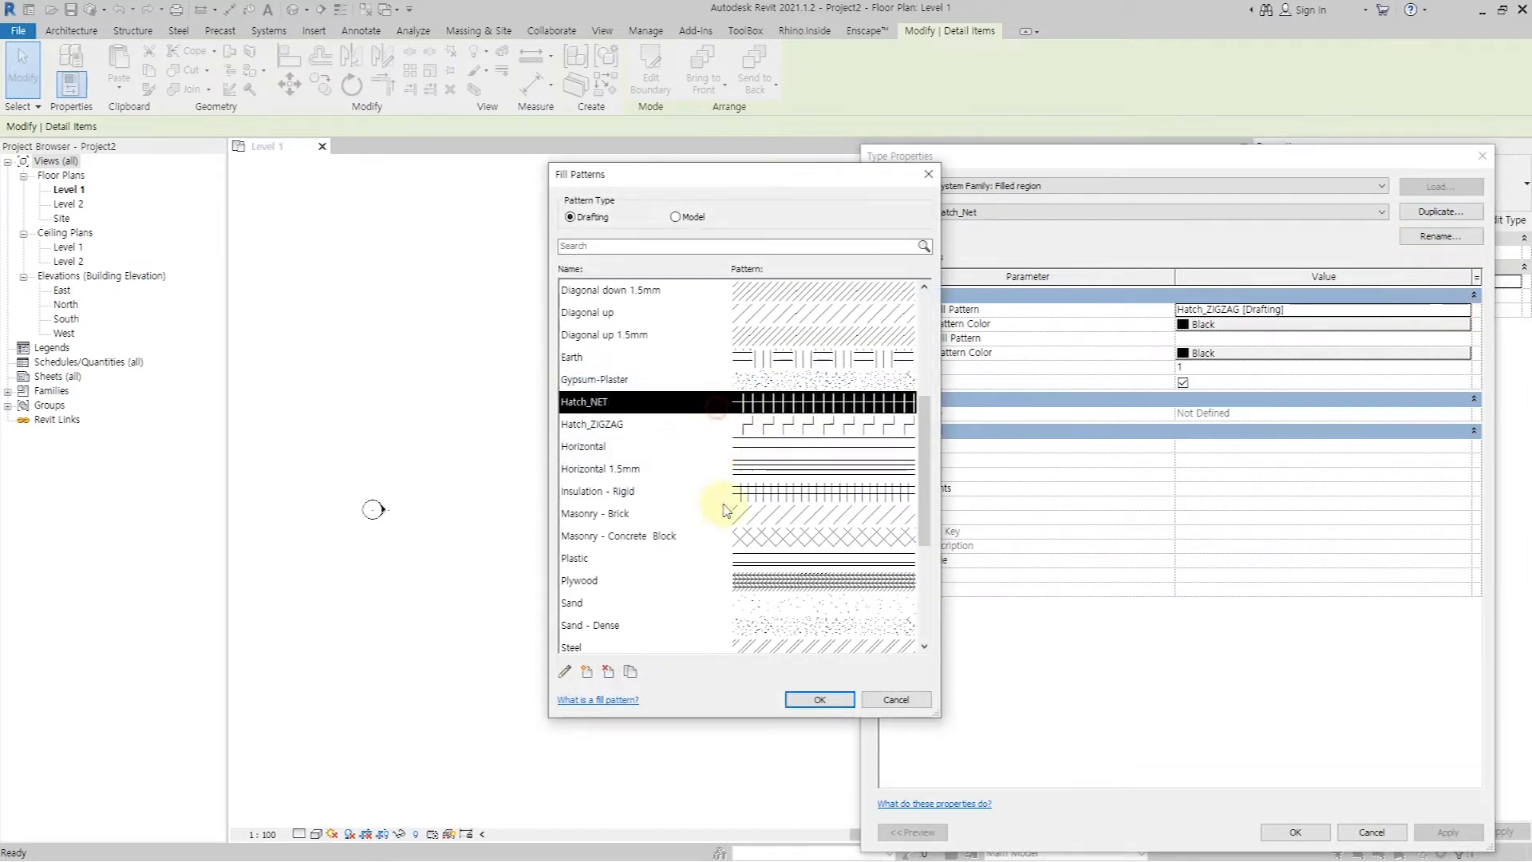
scroll(626, 502, down, 1)
click(815, 699)
click(1298, 831)
key(Escape)
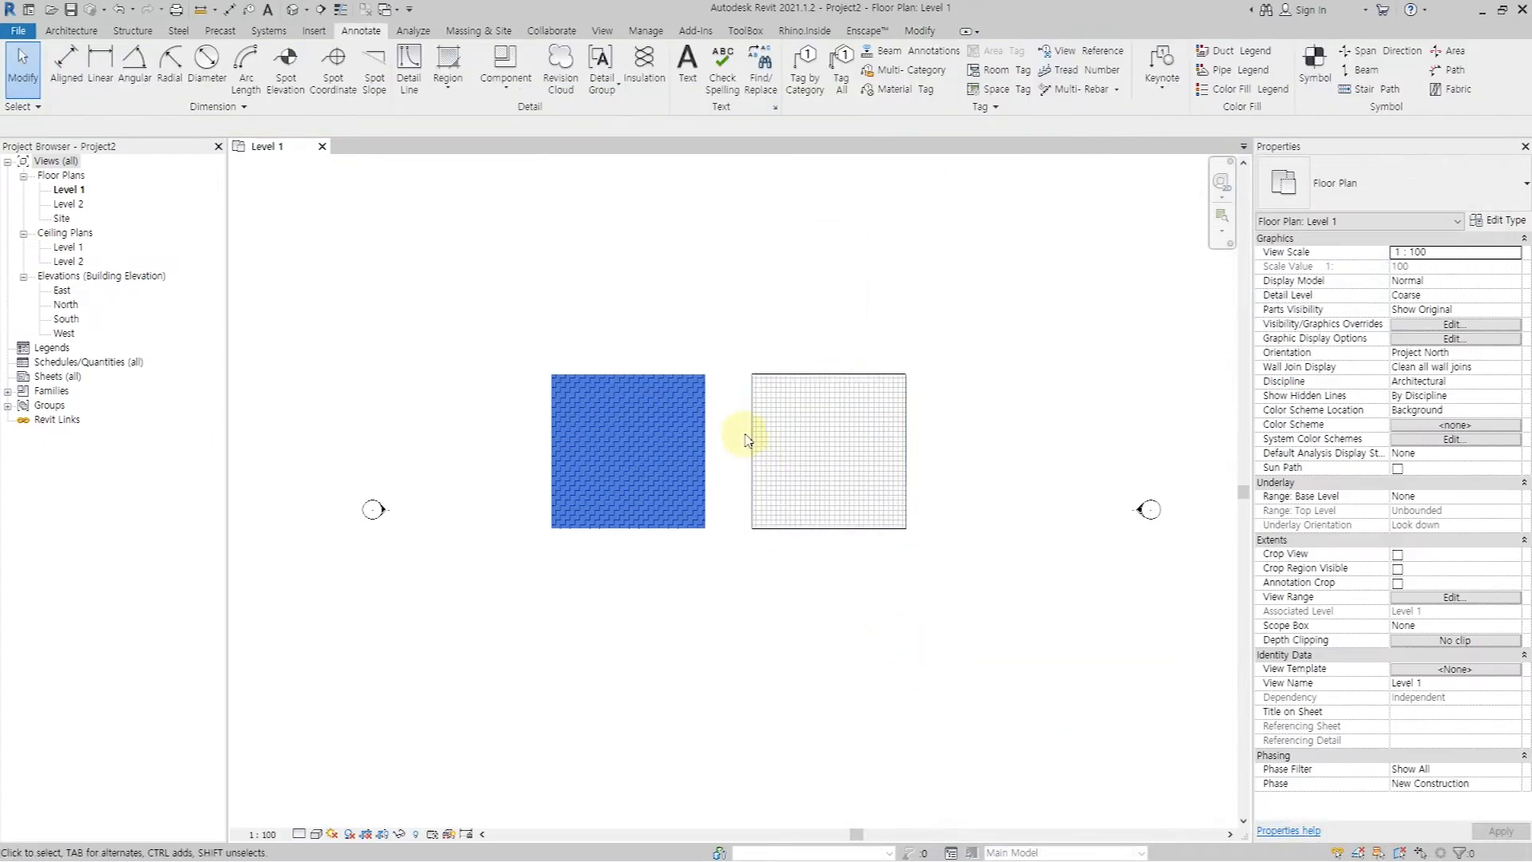
scroll(746, 439, up, 2)
click(757, 479)
click(718, 485)
middle_drag(718, 485, 706, 520)
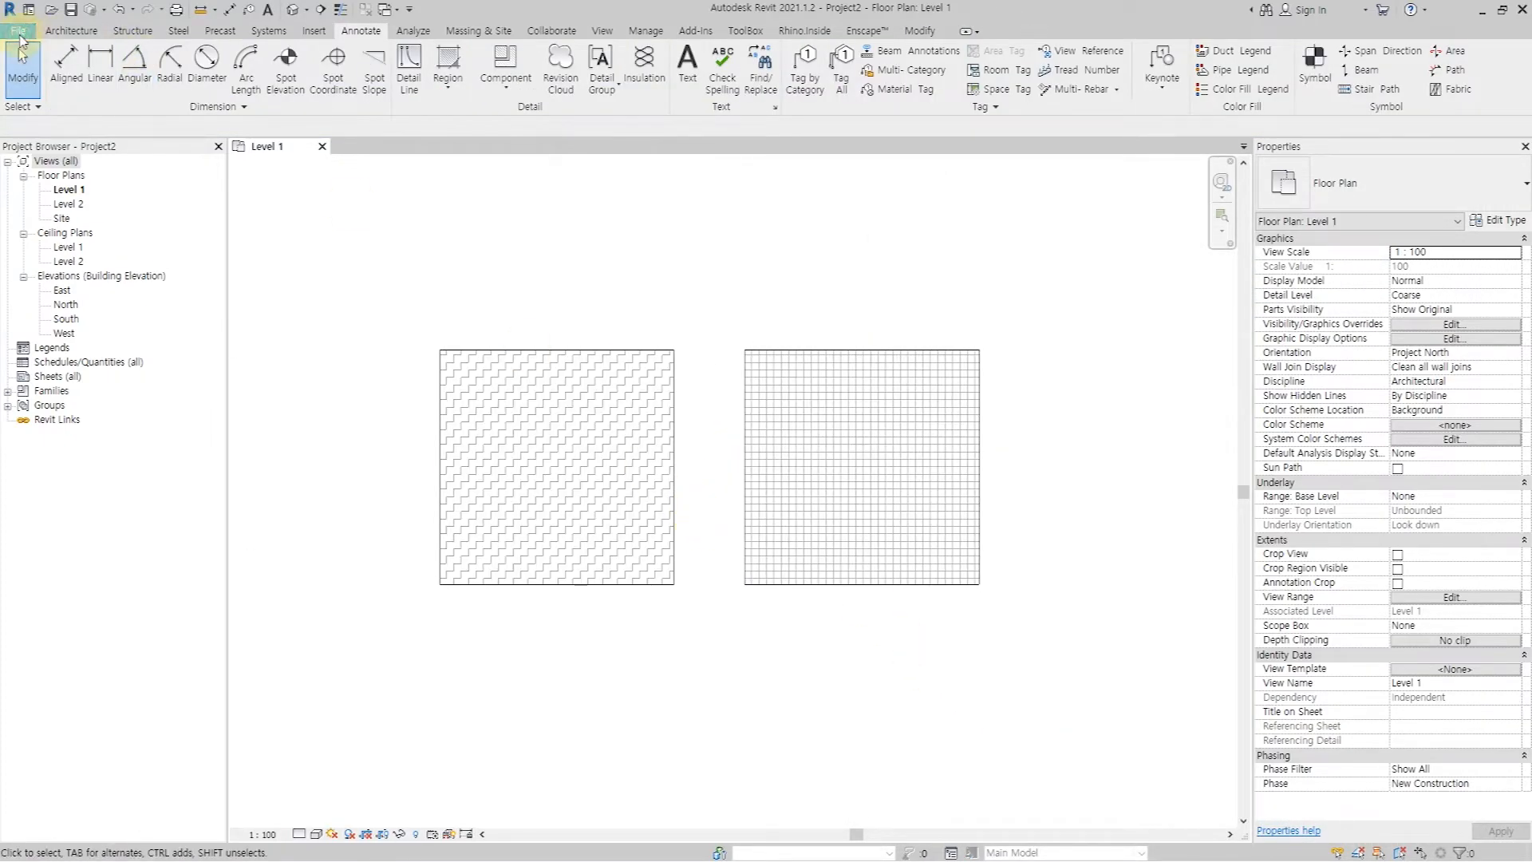
Export the current Level 1 floor plan as an AutoCAD 2018 DWG named HatchSample to the desktop
click(20, 35)
mouse_move(87, 260)
mouse_move(239, 100)
click(367, 90)
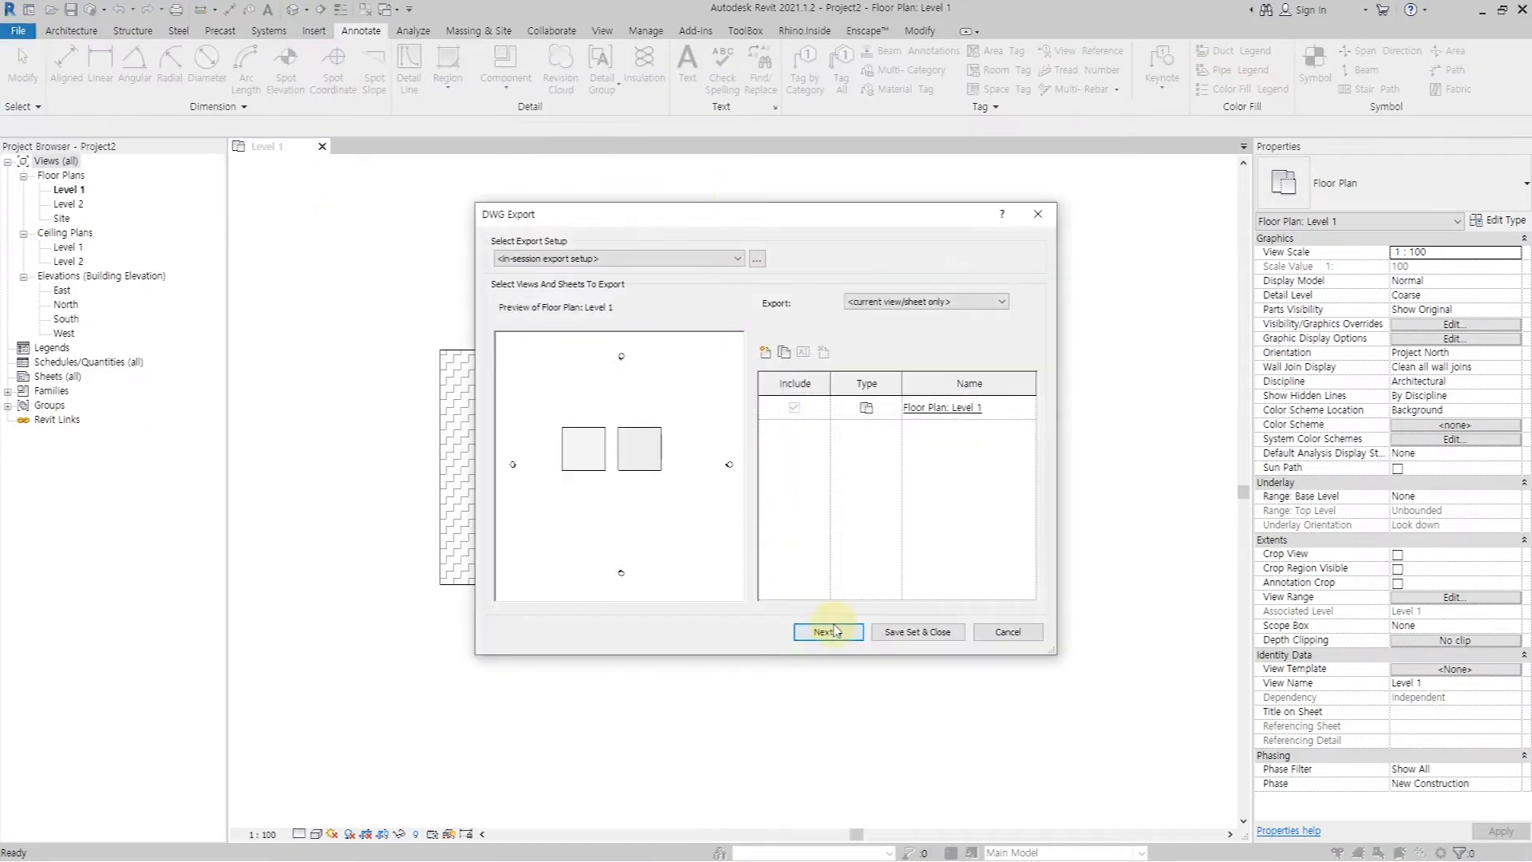
click(830, 631)
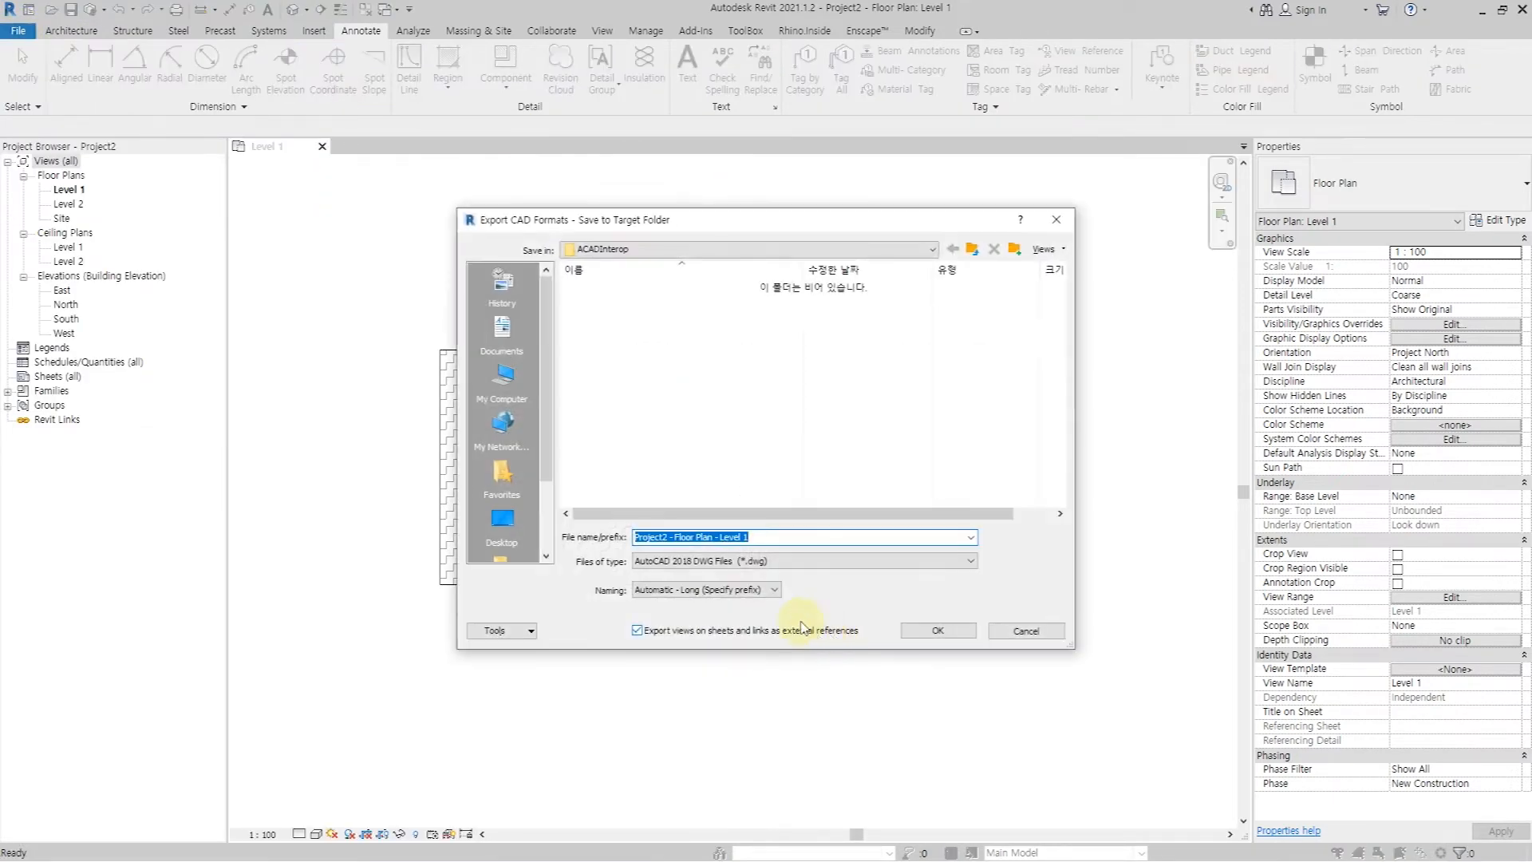
click(501, 522)
click(801, 537)
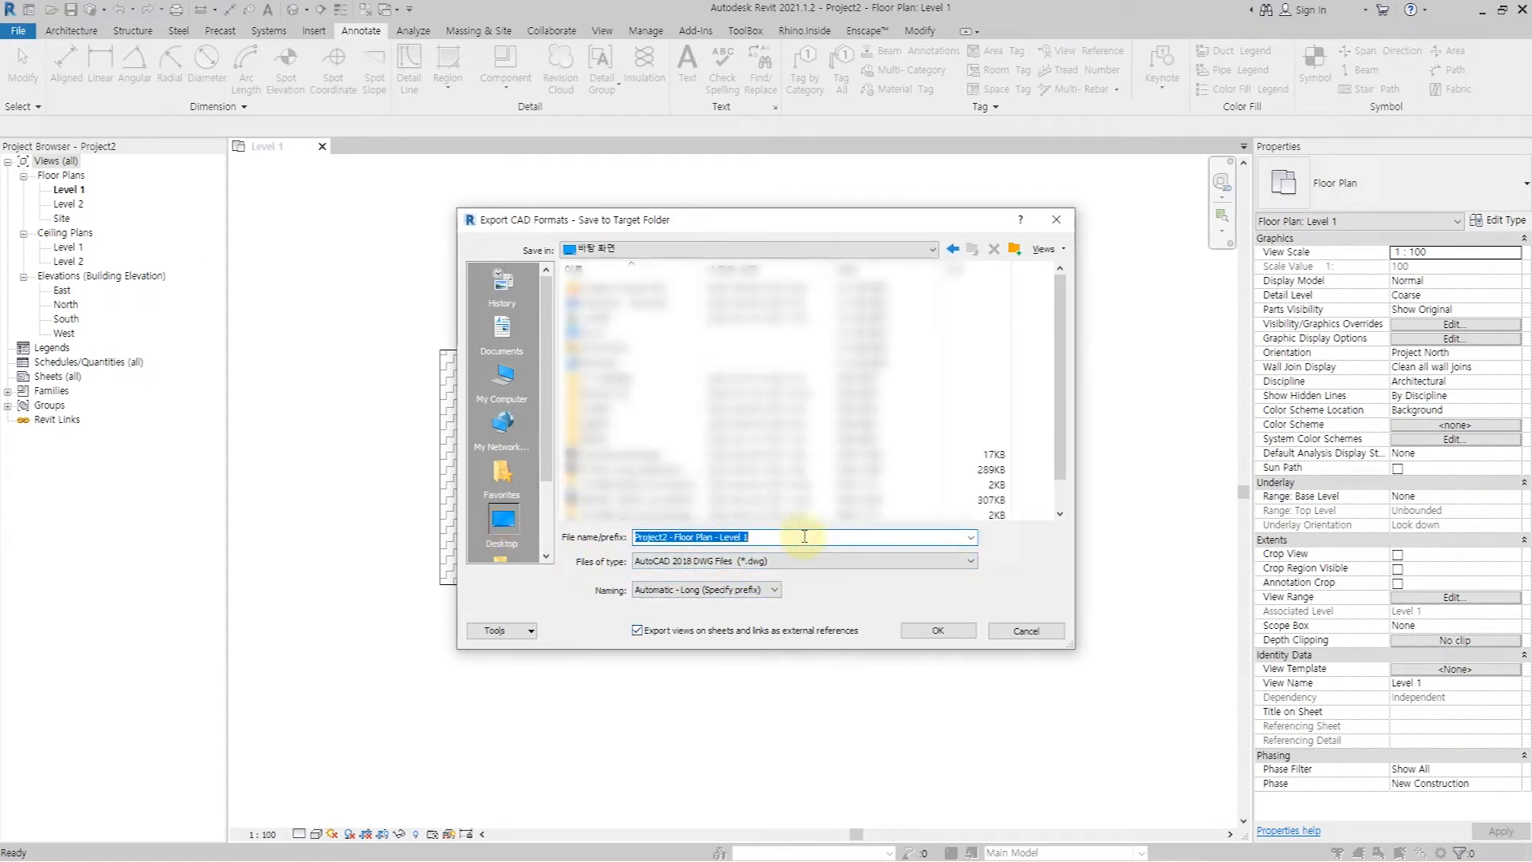
text(S)
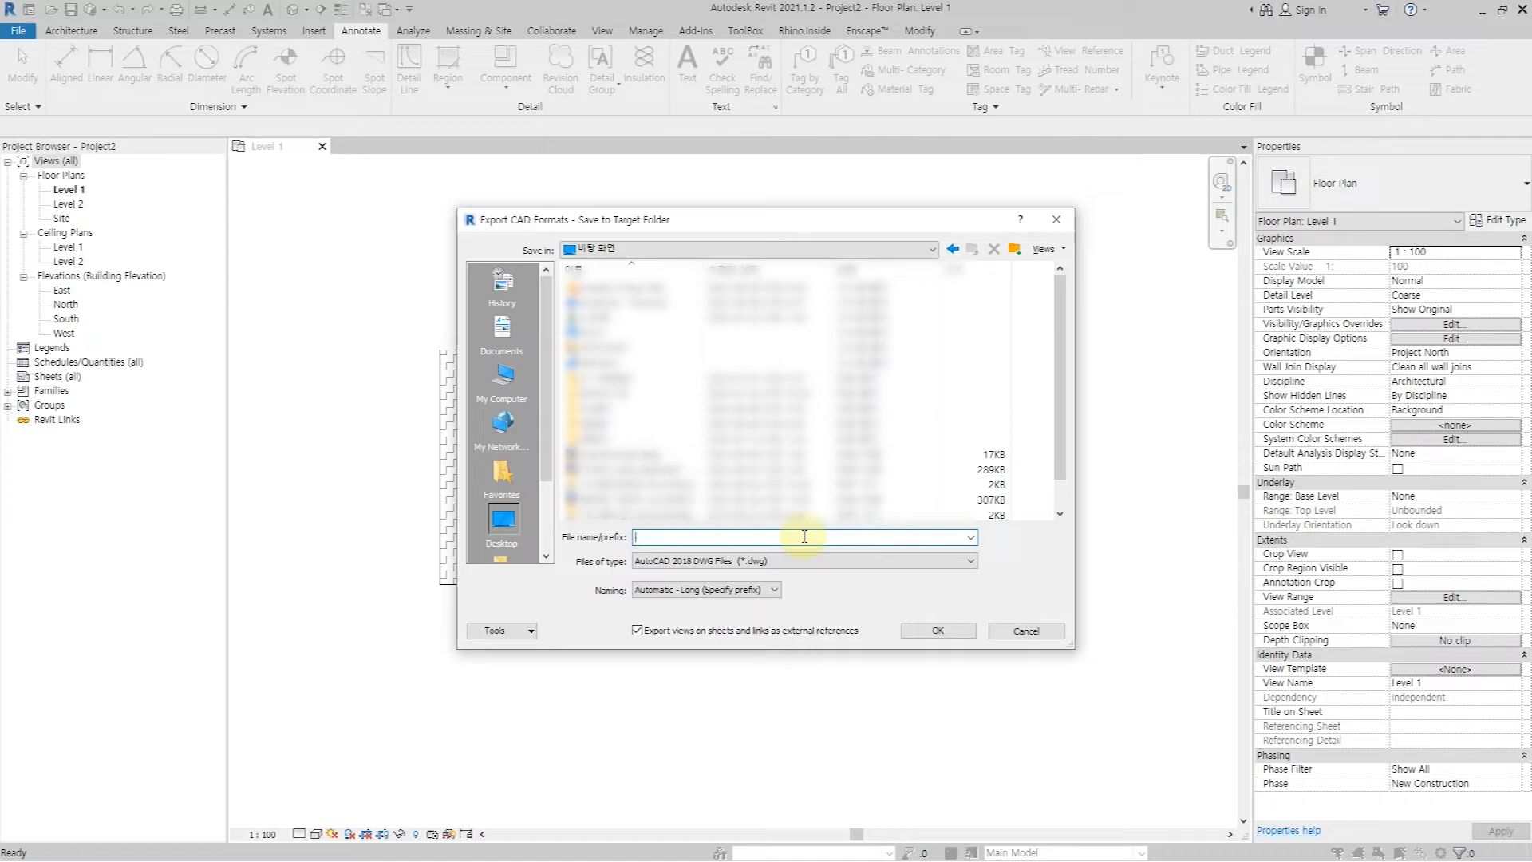
text(atchSample)
key(Return)
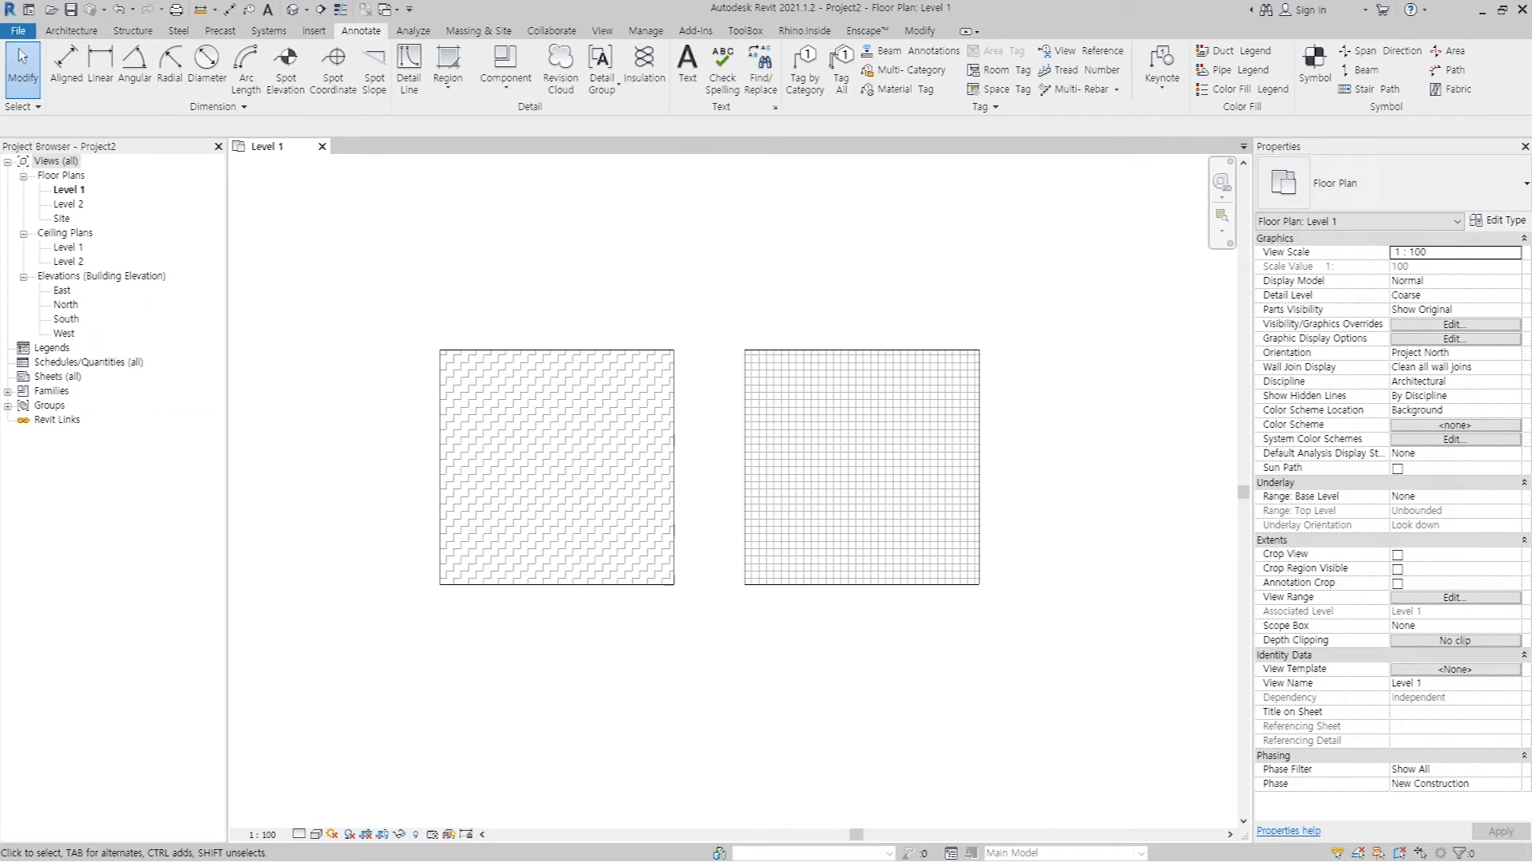
Open the exported HatchSample.dwg in AutoCAD and frame both hatched squares
drag(1531, 307, 629, 232)
double_click(629, 231)
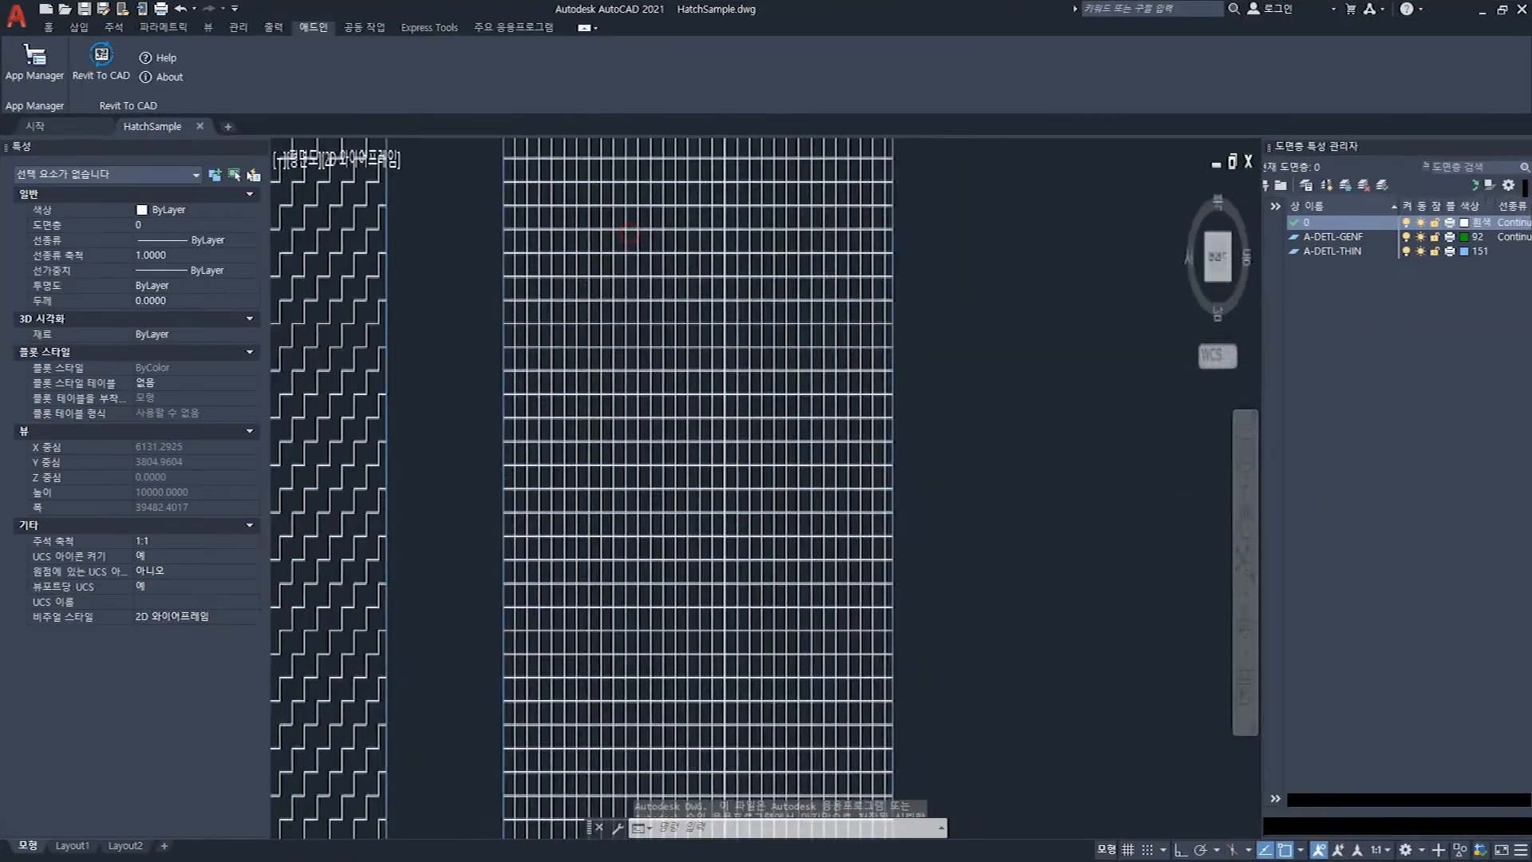
middle_drag(707, 431, 875, 412)
scroll(871, 415, down, 2)
scroll(869, 416, down, 2)
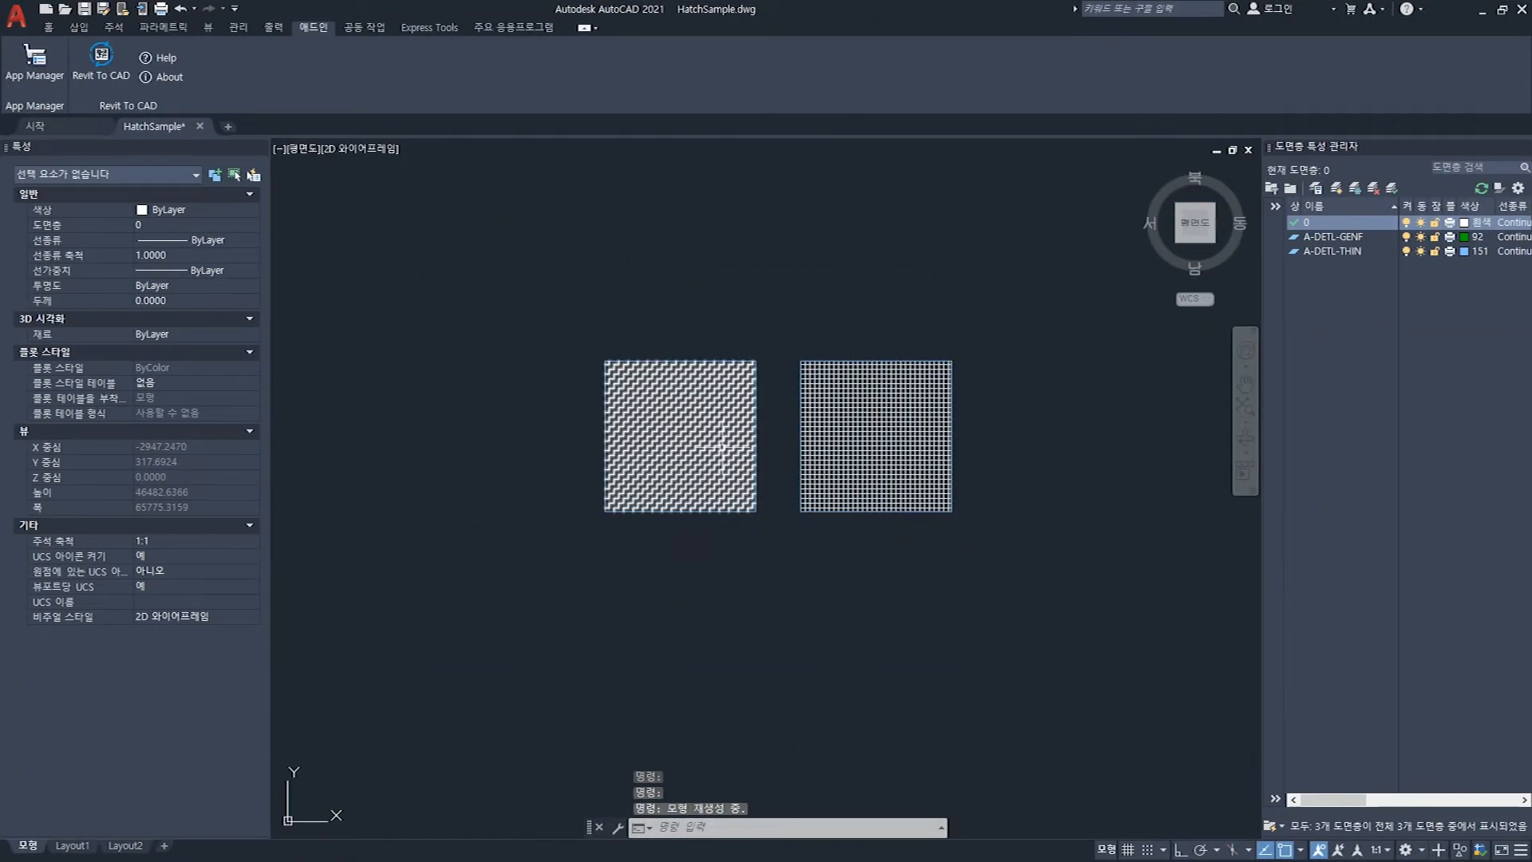
scroll(684, 434, up, 2)
Select the zigzag hatch and the net hatch in turn to examine their pattern names and scales in the properties
click(656, 420)
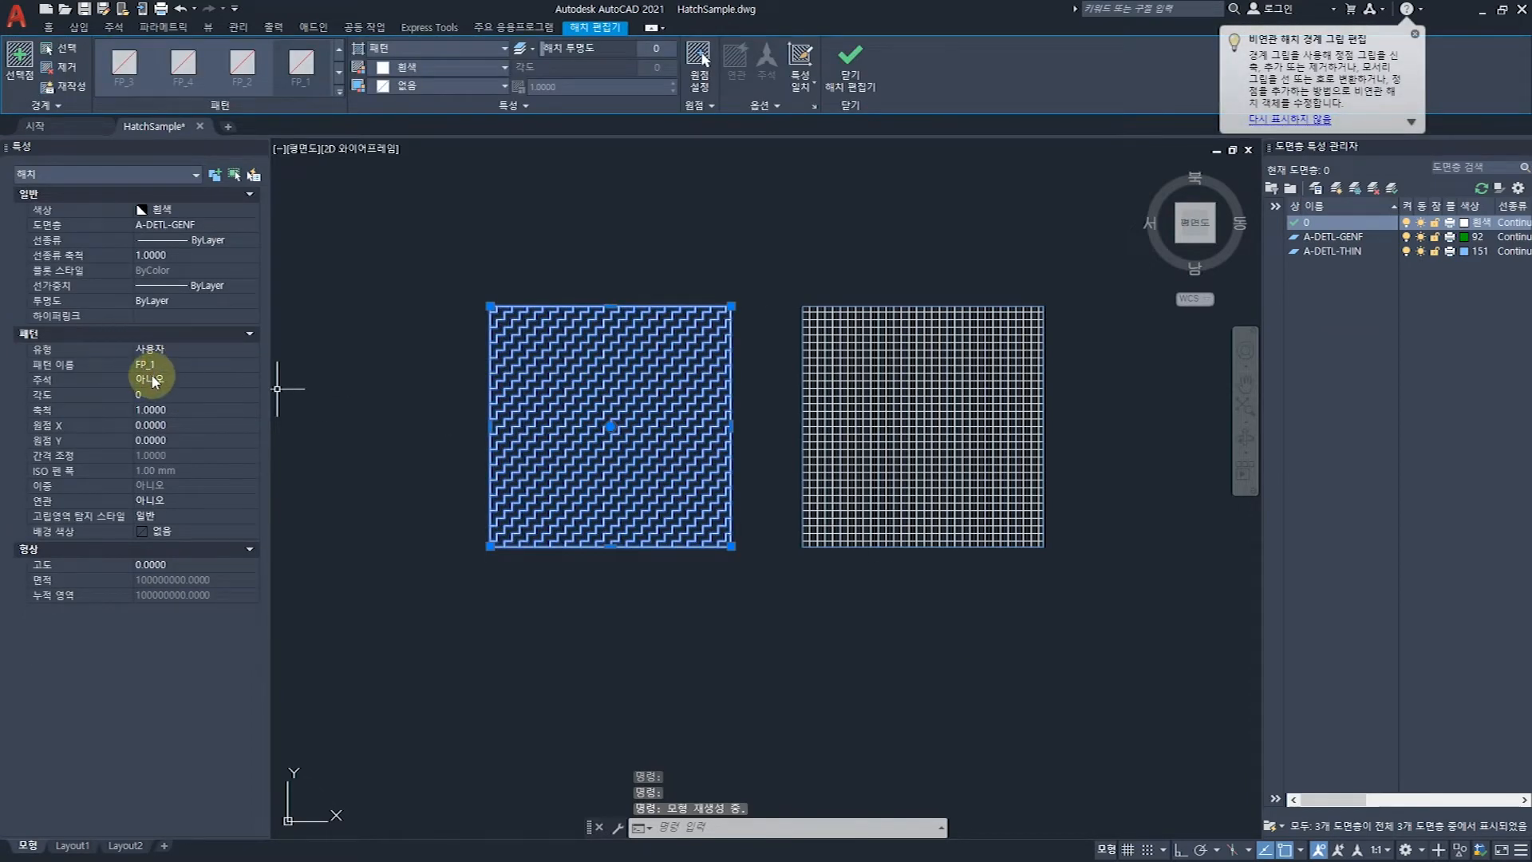
key(Escape)
click(895, 387)
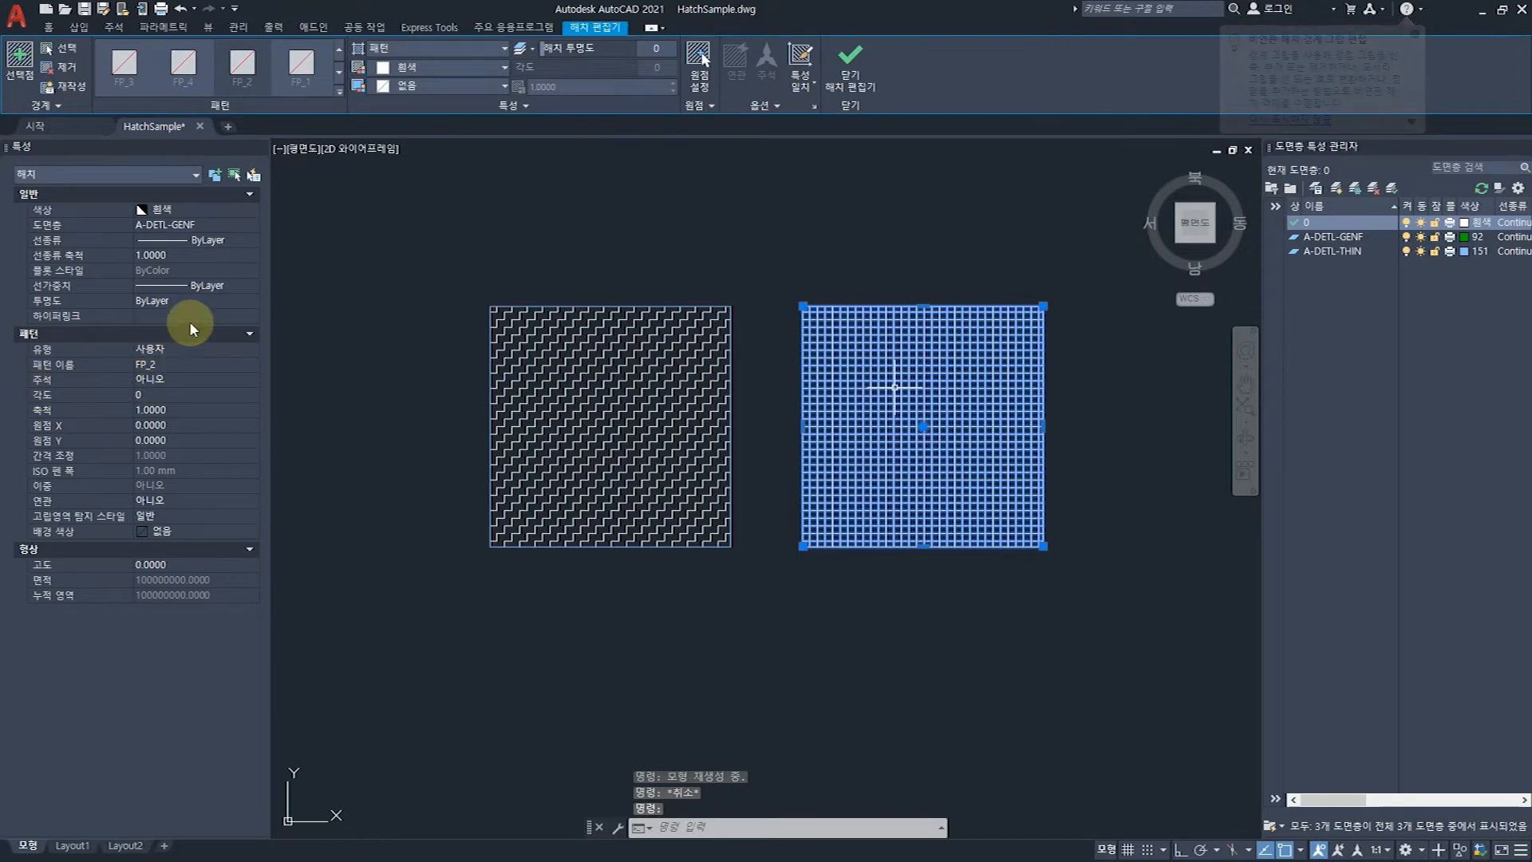
key(Escape)
Draw a rectangle beside the net-filled square, slightly smaller than the exported squares
middle_drag(737, 491, 619, 468)
text(rec)
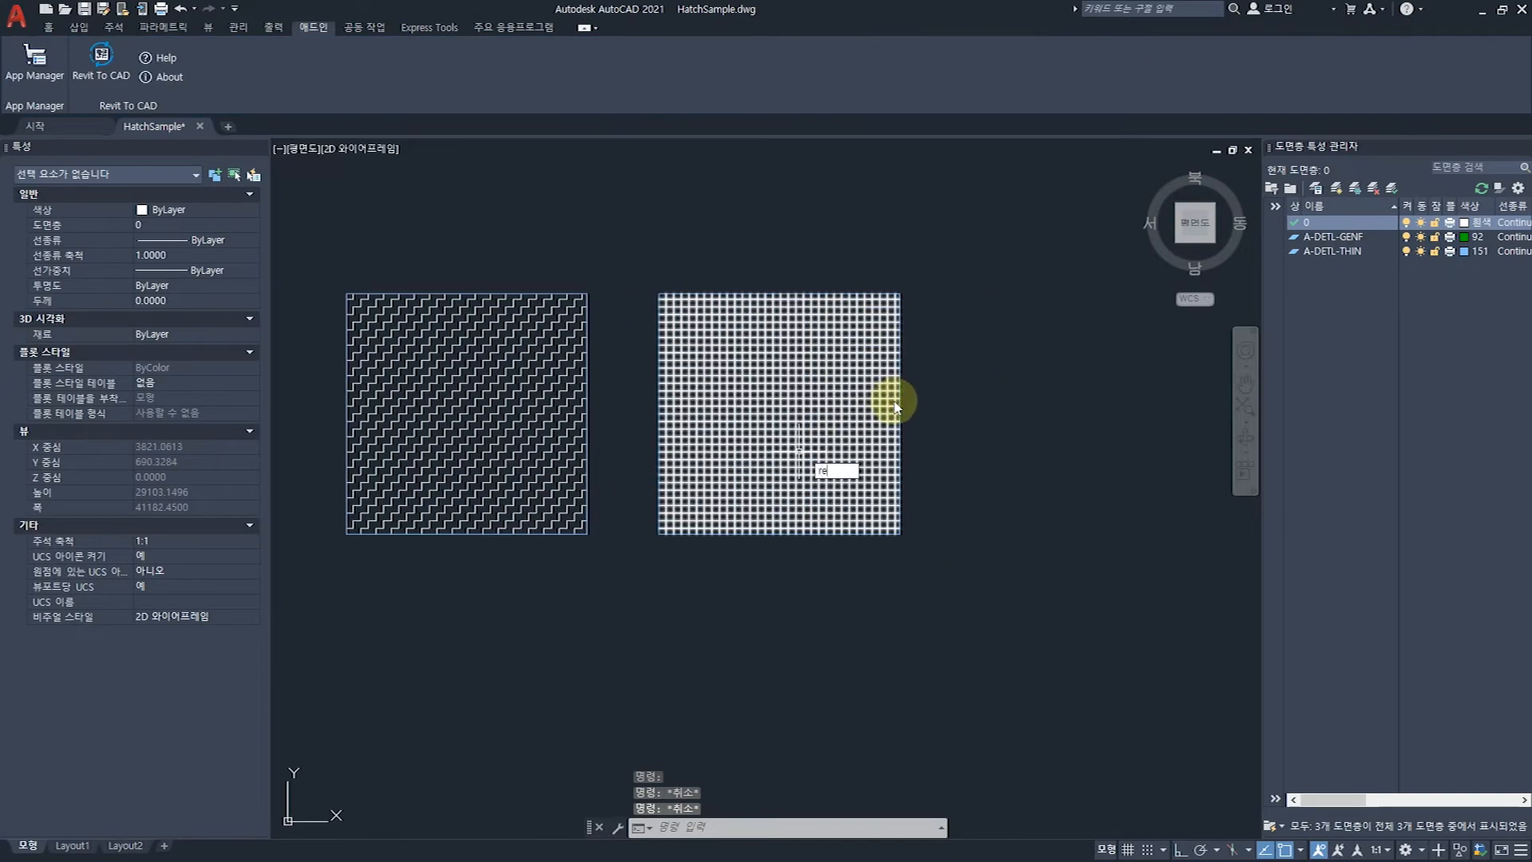
key(Return)
click(950, 375)
click(1149, 551)
key(Escape)
key(Escape)
Fill the new rectangle with a hatch using the ANGLE pattern
text(h)
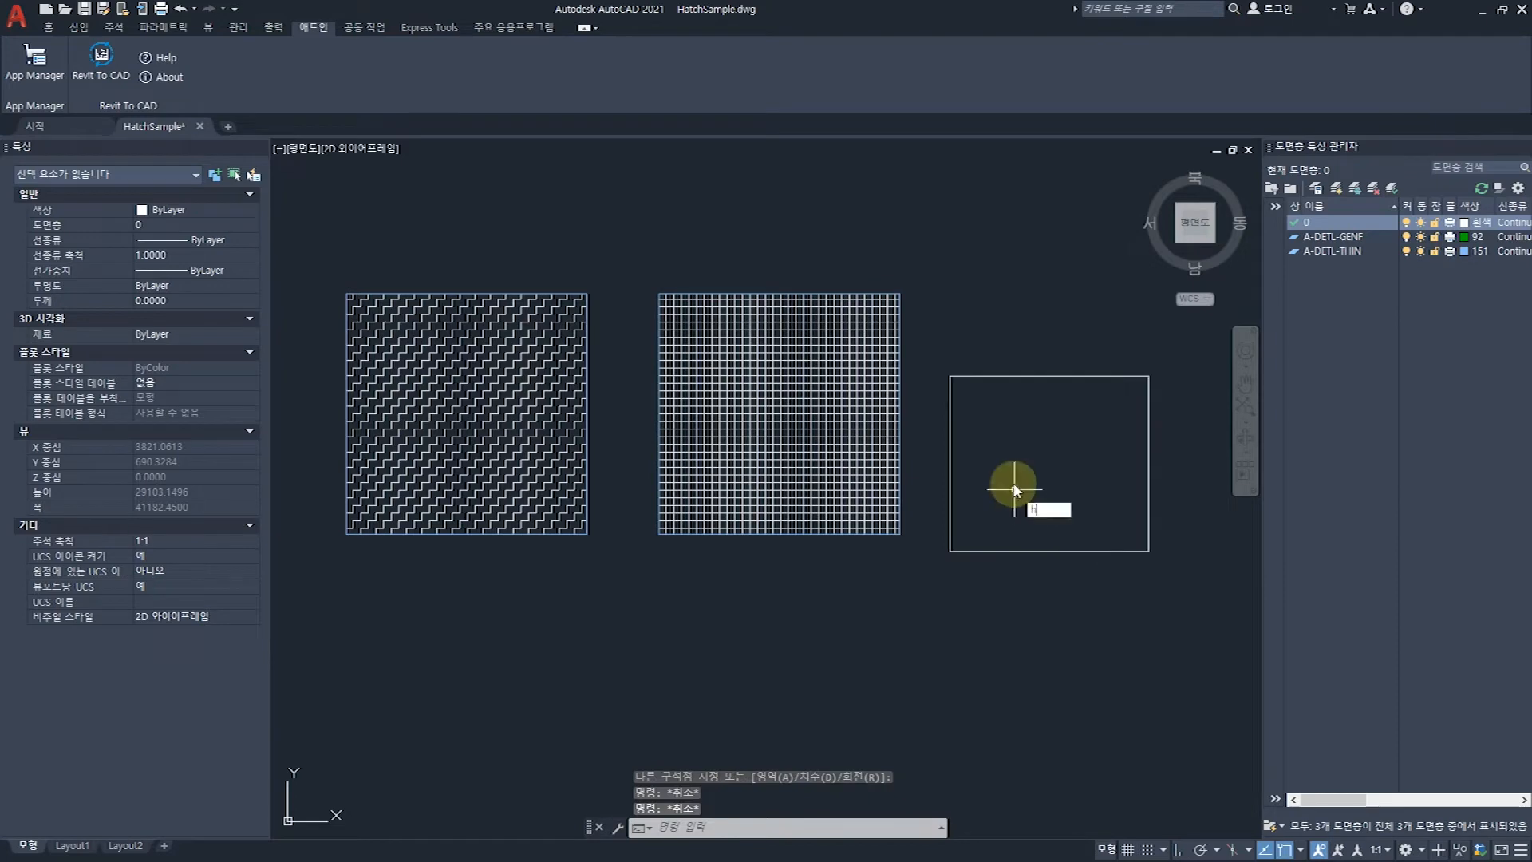
key(Return)
click(1030, 478)
key(Return)
Set the scale of the new rectangle's ANGLE hatch to 50 and deselect it
click(1037, 471)
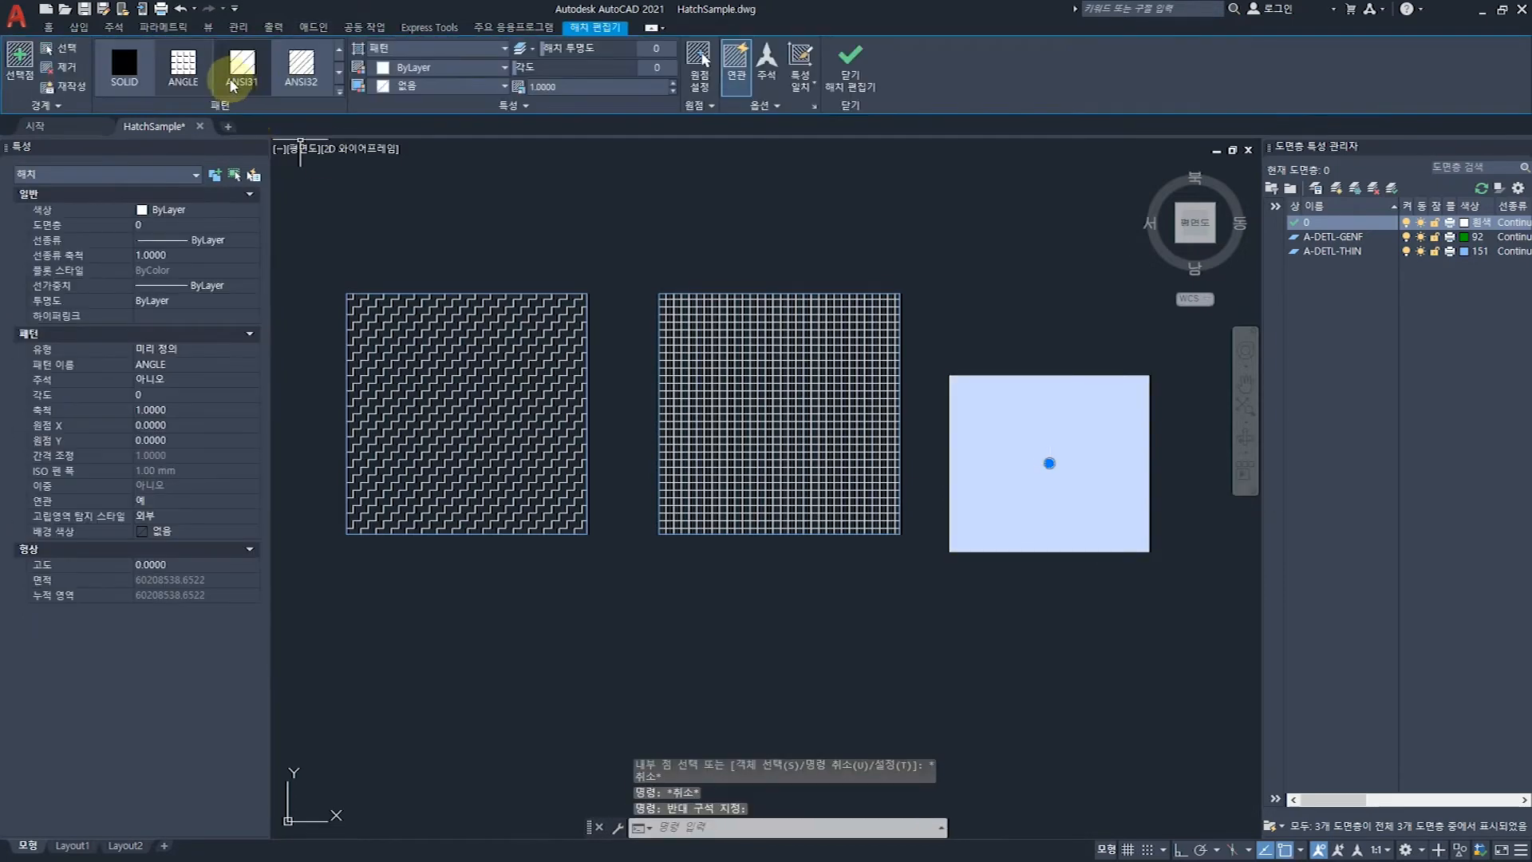
click(167, 410)
text(50)
key(Return)
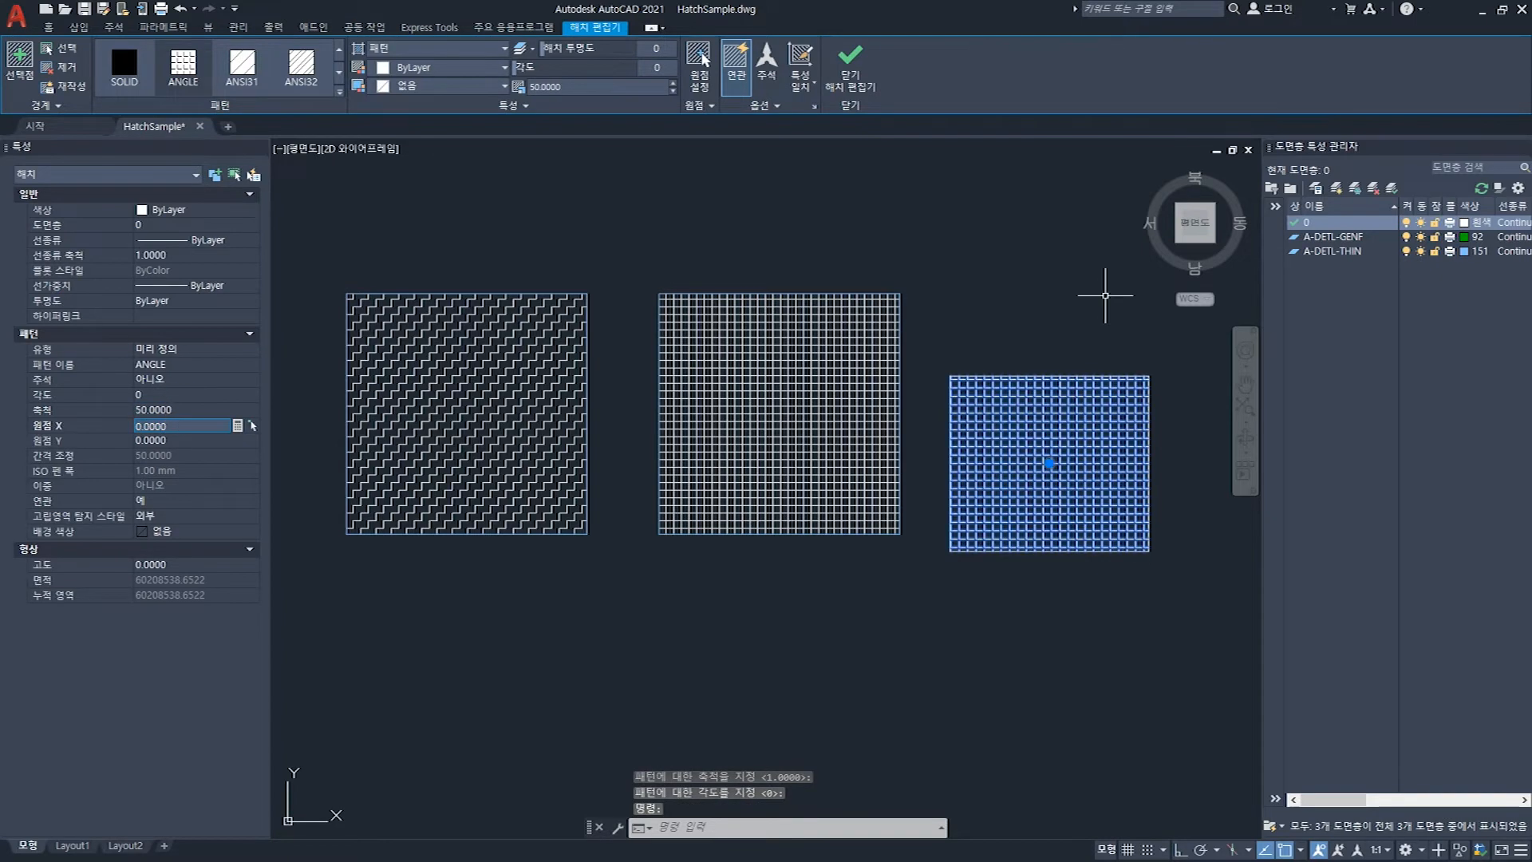
key(Escape)
key(Escape)
Match the ANGLE hatch's properties onto the exported net hatch in the middle square
key(Return)
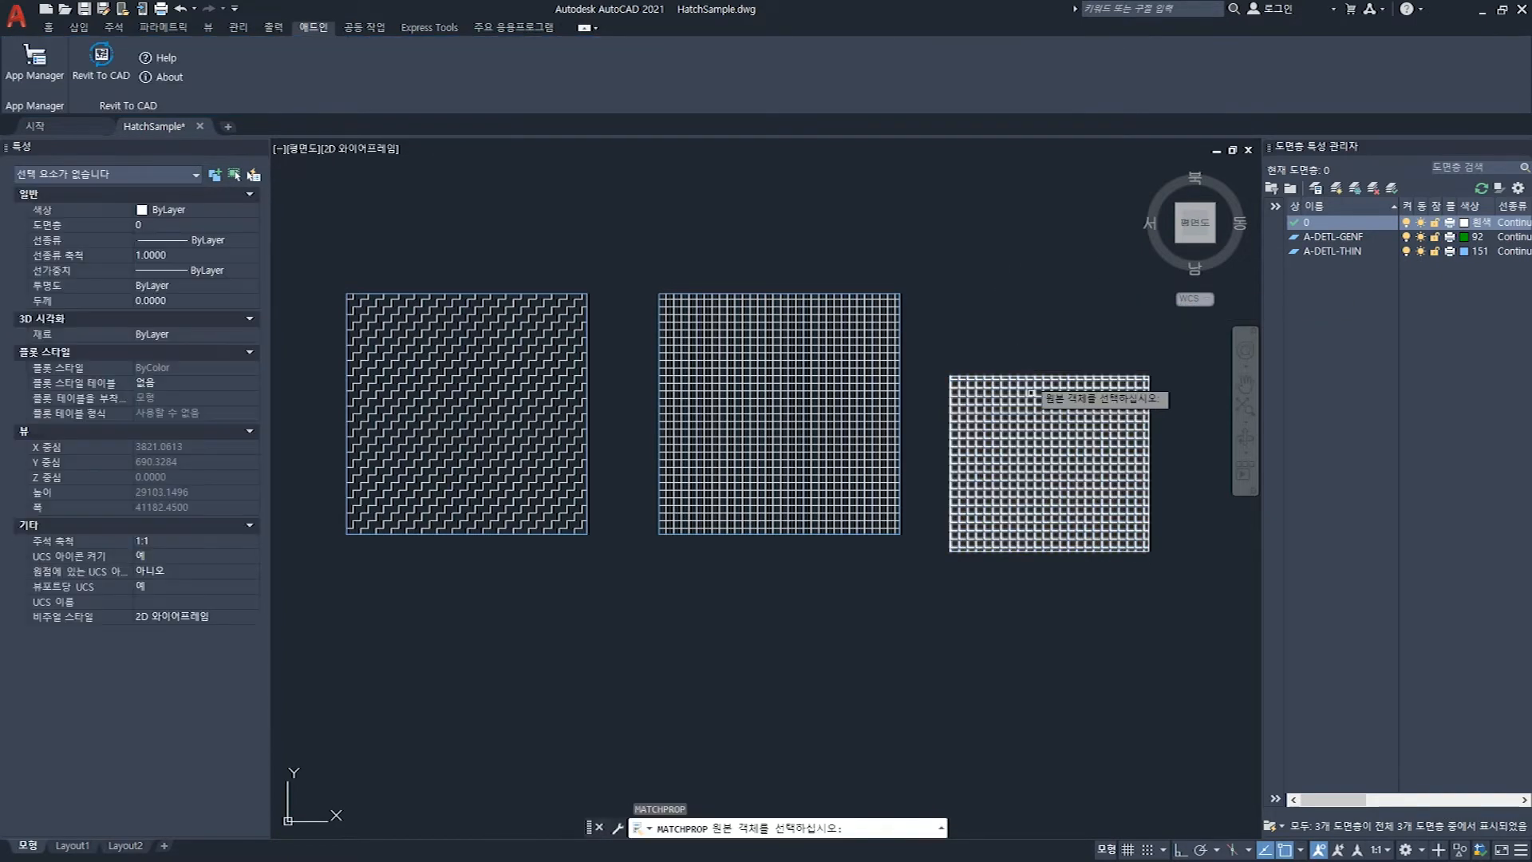
click(1054, 435)
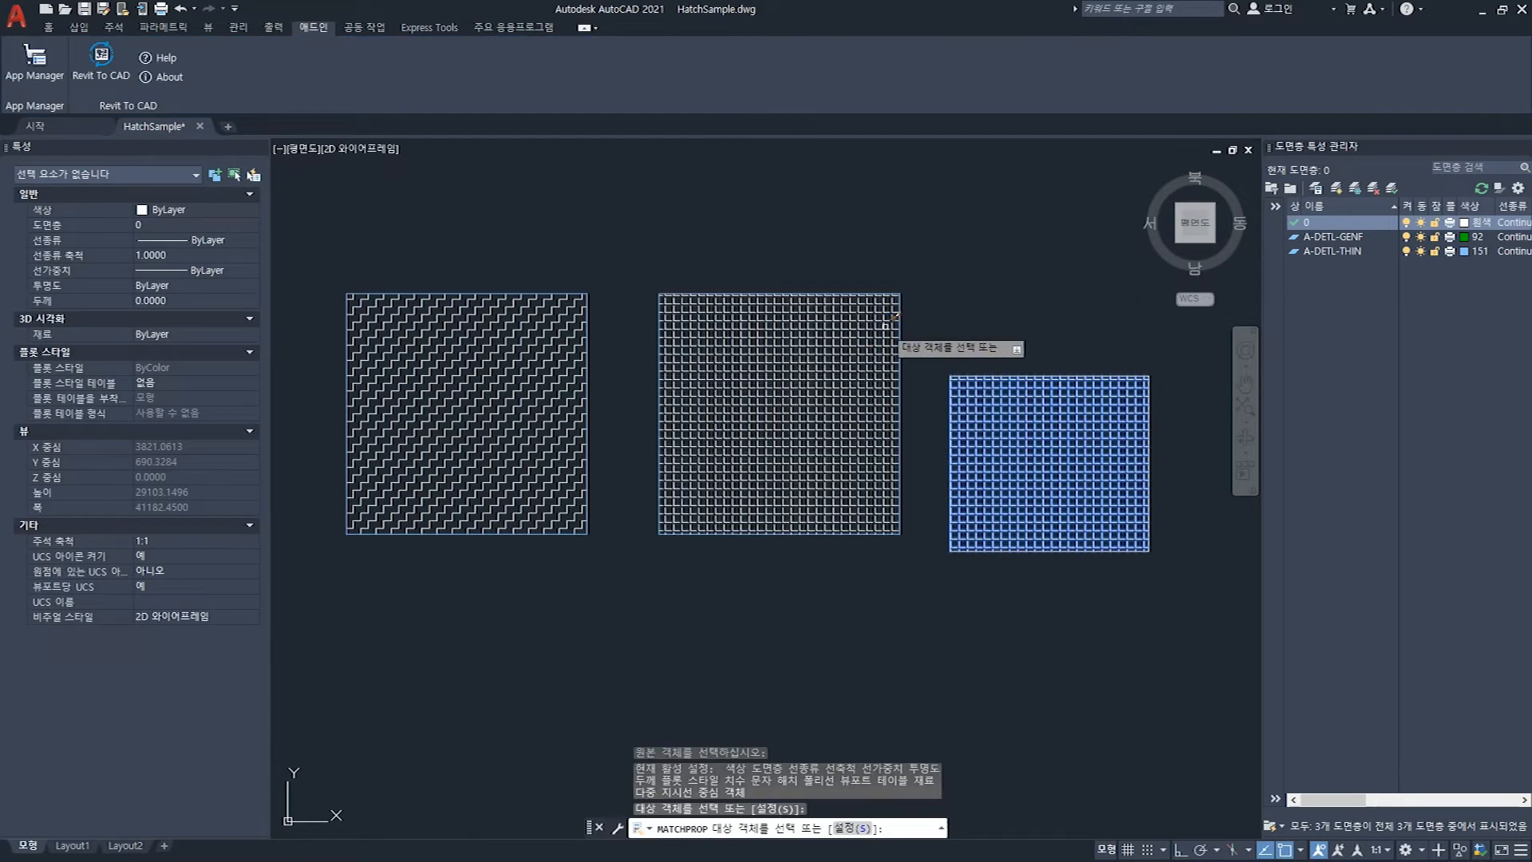
click(854, 359)
key(Escape)
key(Escape)
Try to match the exported zigzag hatch's properties onto the hatch in the middle square
text(ma)
key(Return)
click(494, 462)
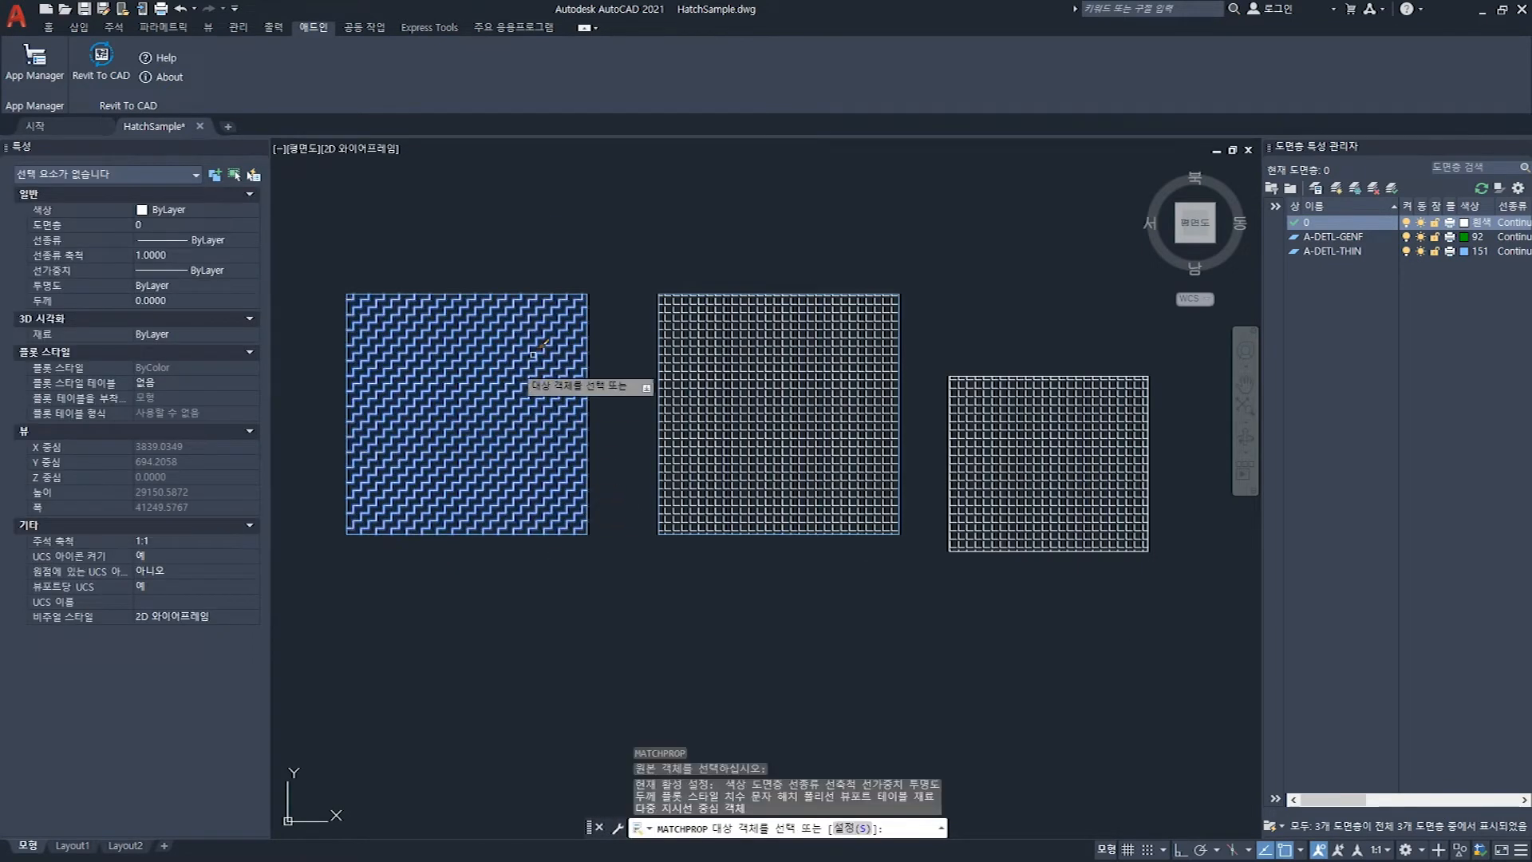
click(766, 389)
key(Escape)
key(Escape)
Try to match the exported zigzag hatch's properties onto the ANGLE hatch in the newly drawn rectangle
text(ma)
key(Return)
click(551, 435)
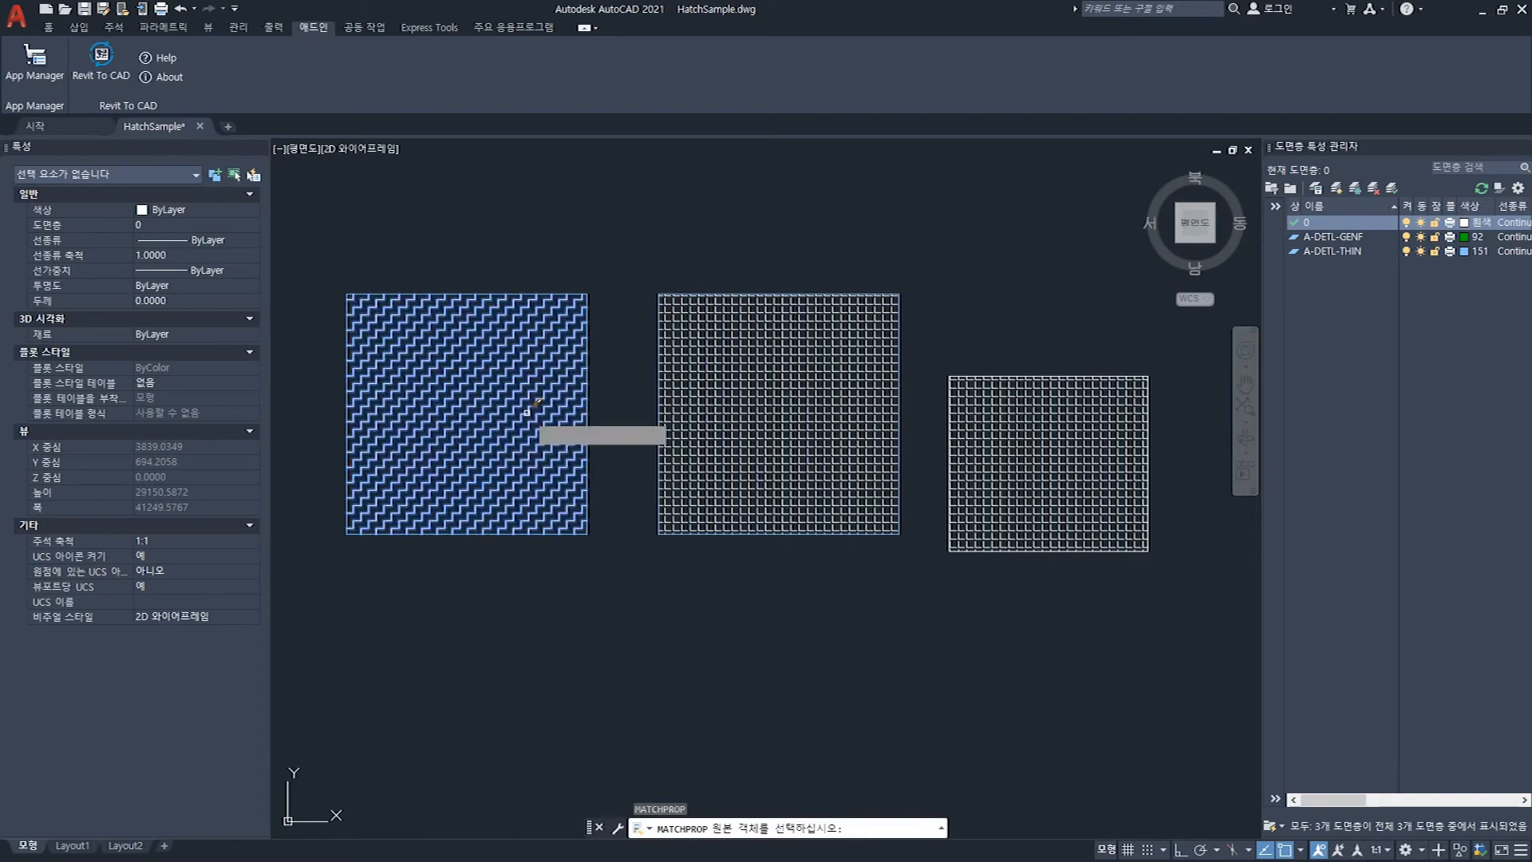
click(1047, 481)
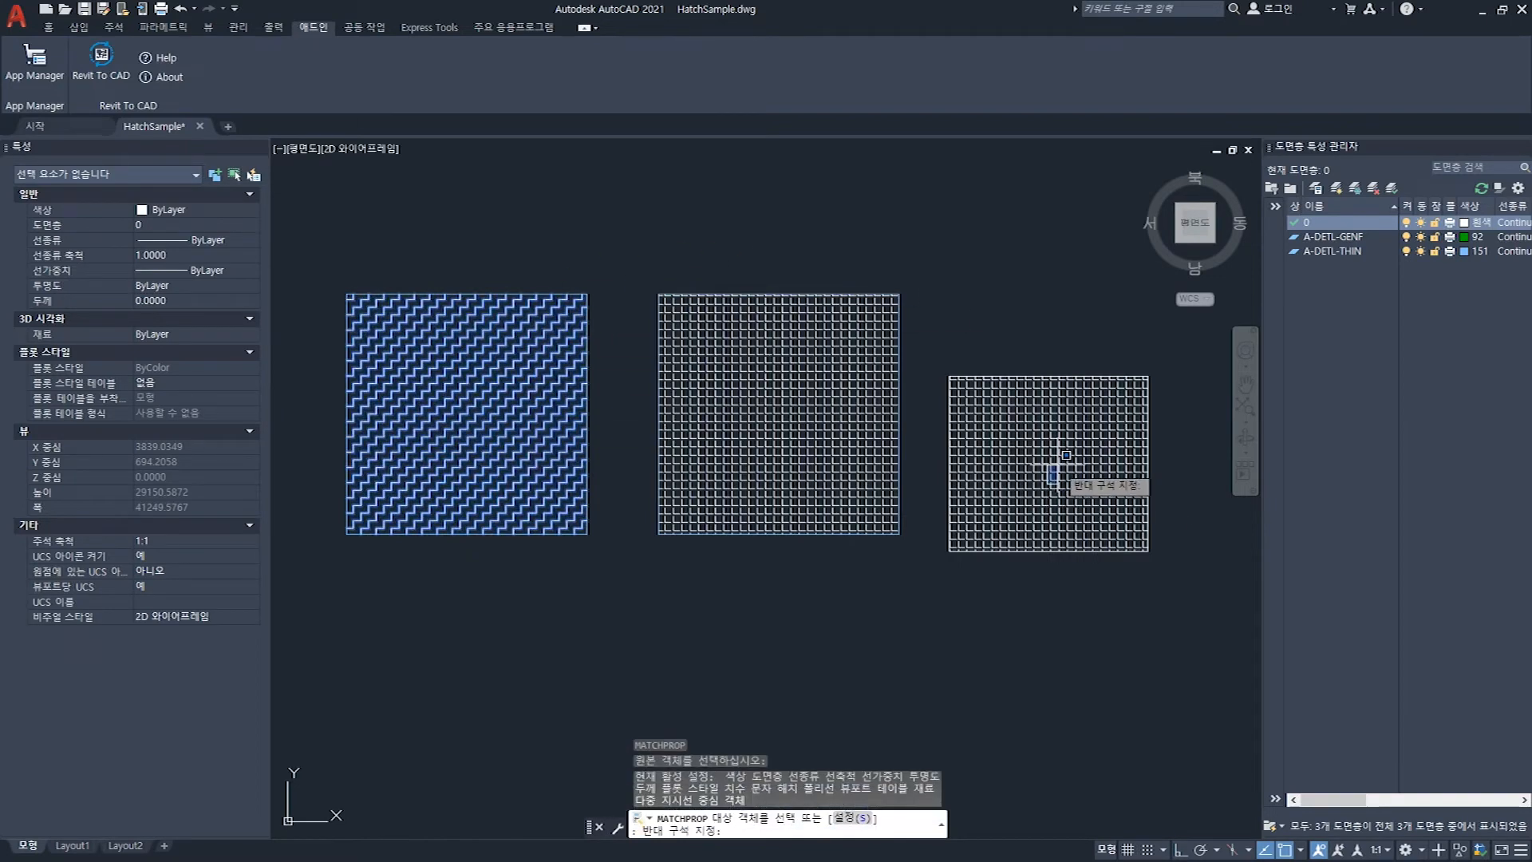
key(Escape)
key(Escape)
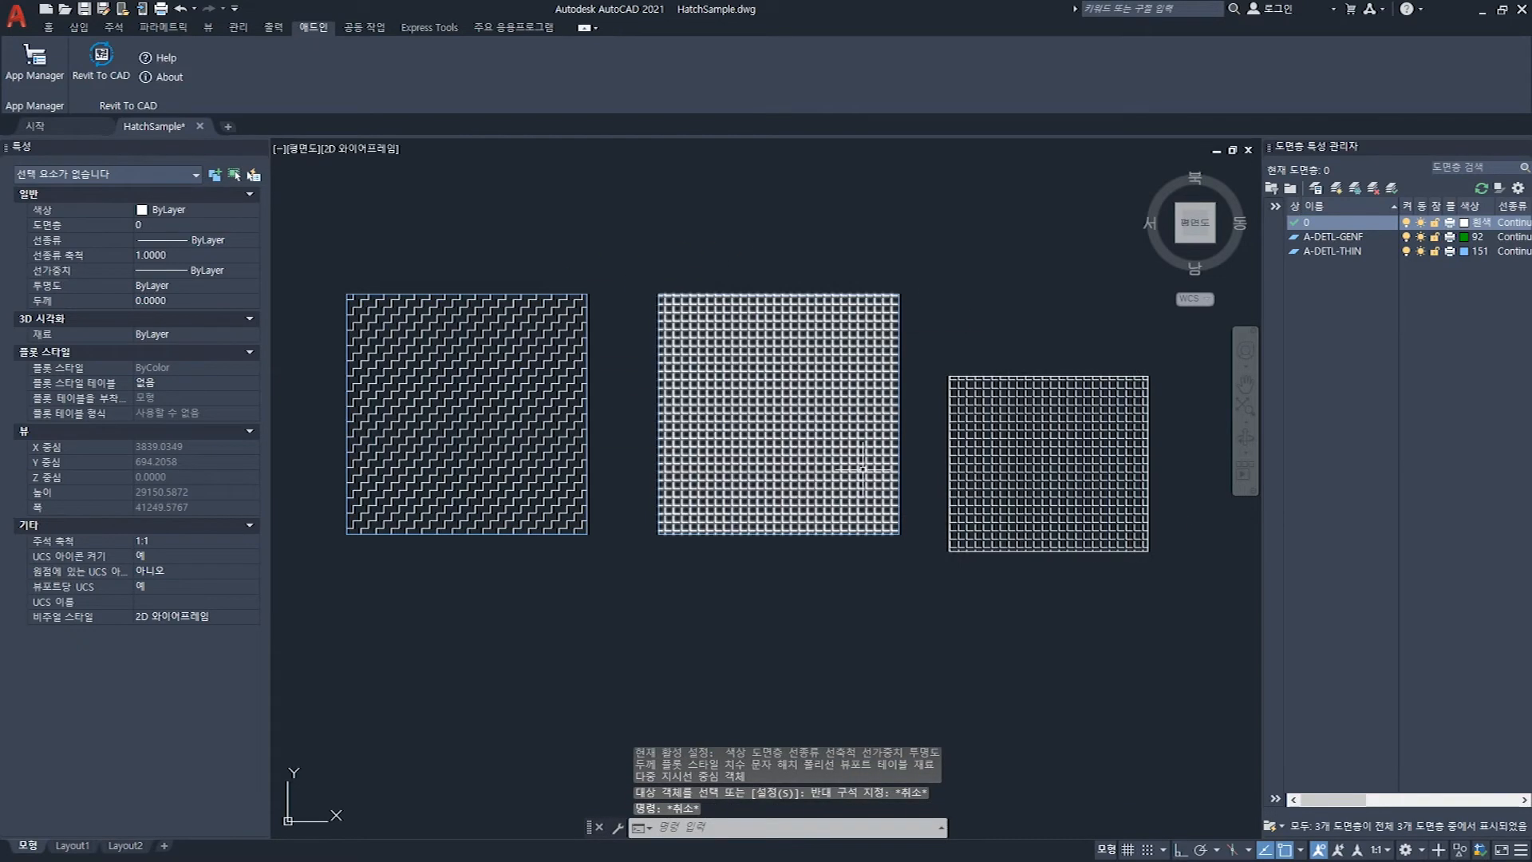
key(Return)
click(478, 407)
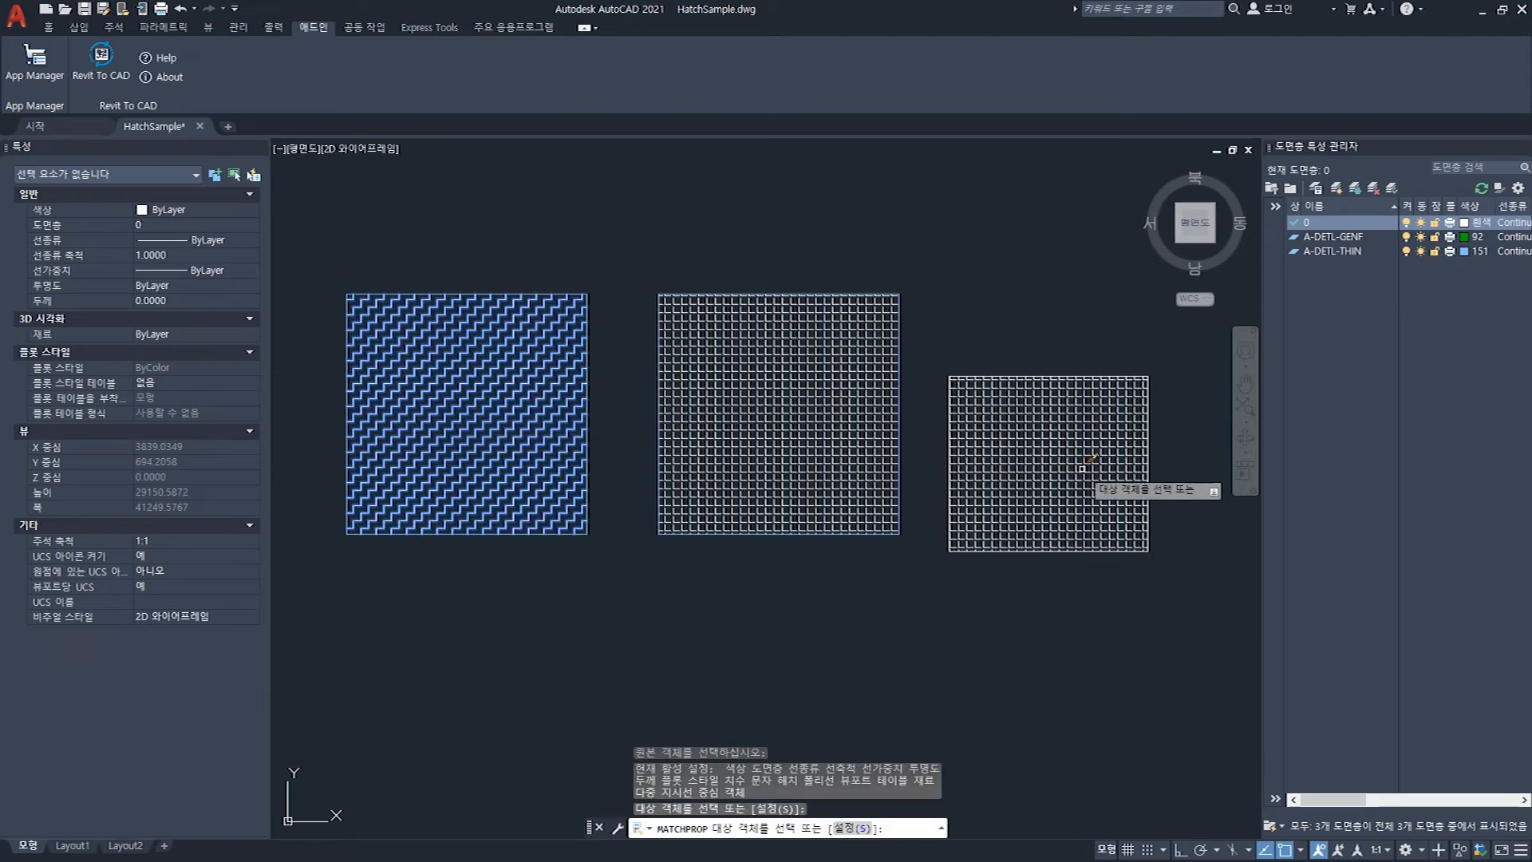
key(Escape)
key(Escape)
key(Escape)
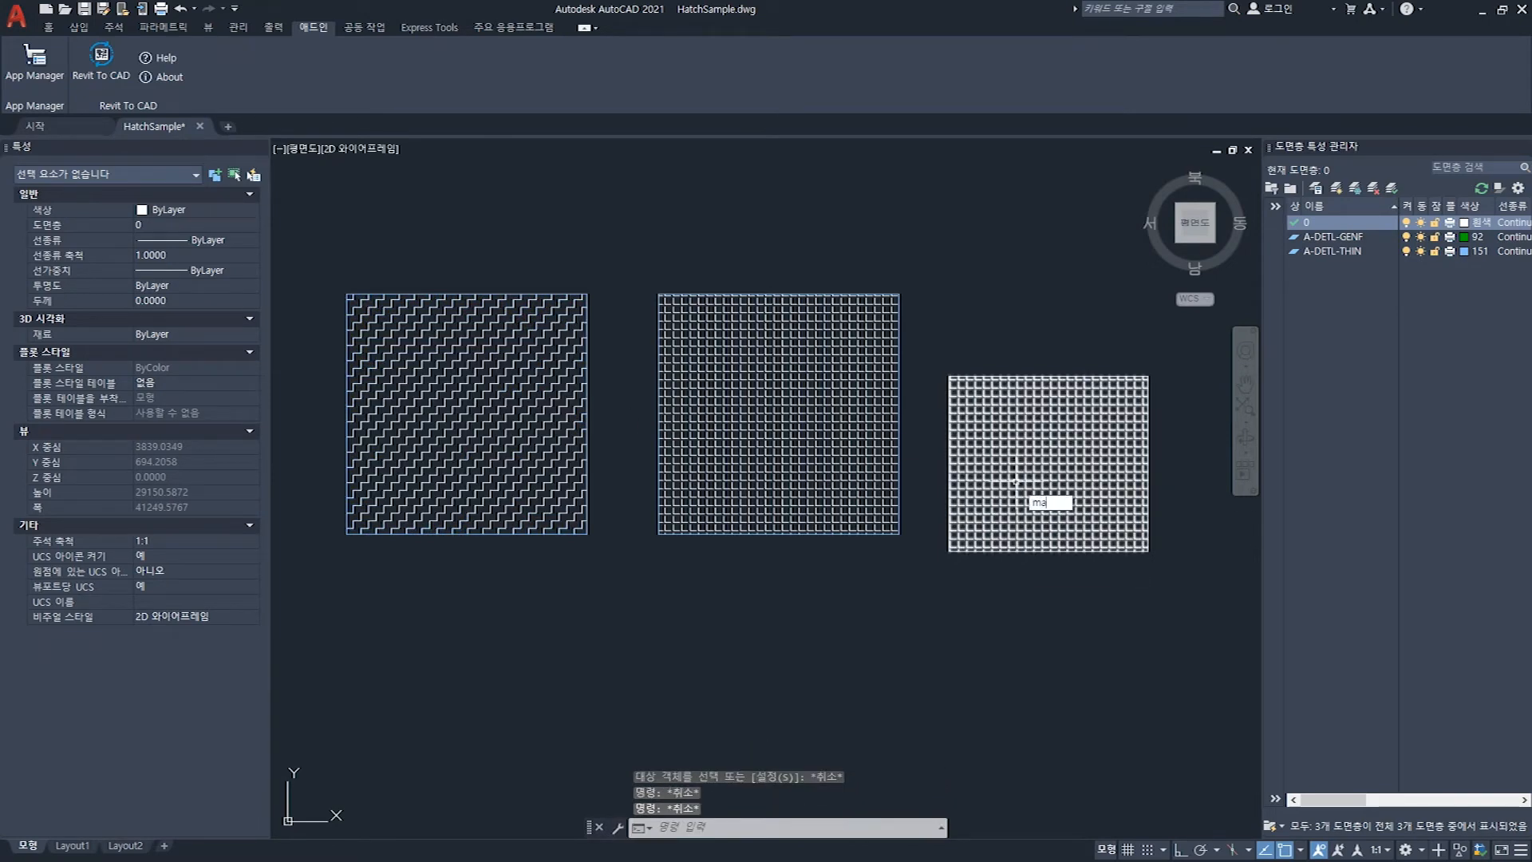
Match the newly drawn rectangle's ANGLE hatch properties onto the exported zigzag hatch
key(Return)
click(1015, 481)
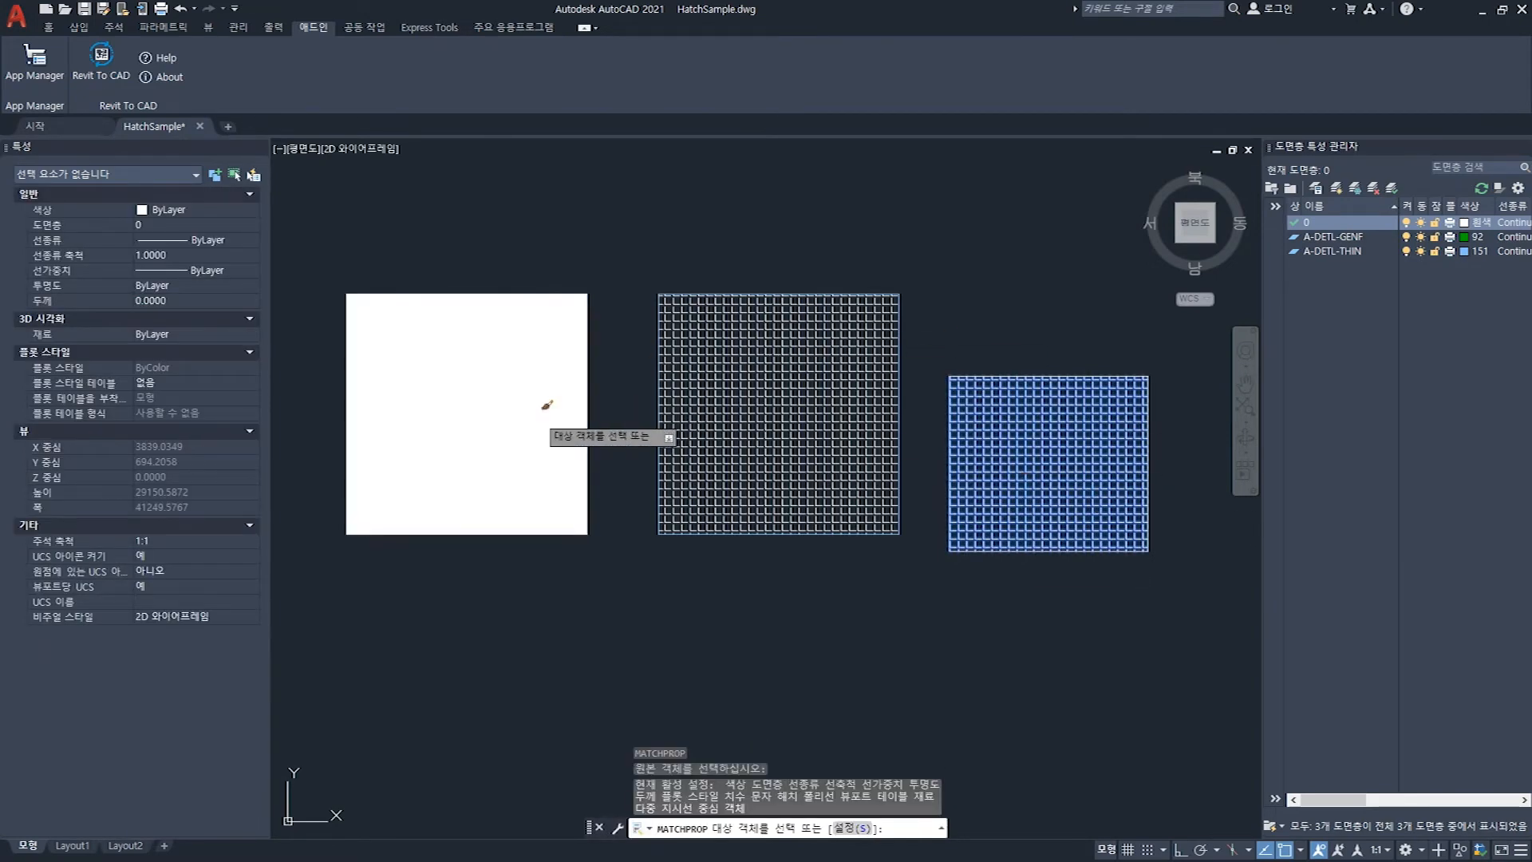
key(Escape)
key(Escape)
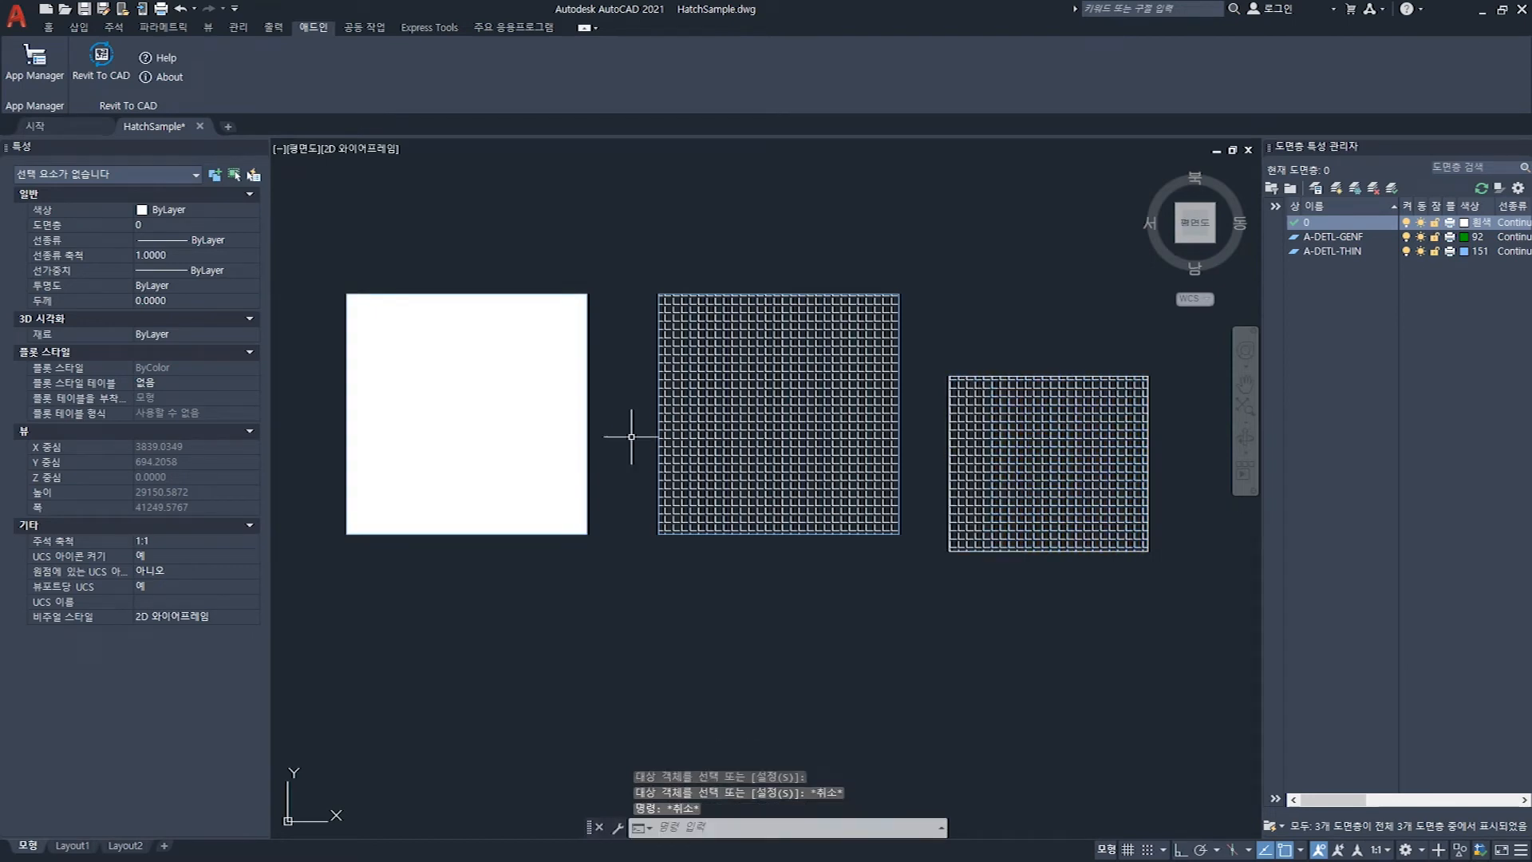
Switch back to Revit, start a DWG export of the Level 1 plan, and open the export setup's fill pattern mapping
drag(606, 10, 1428, 381)
click(946, 440)
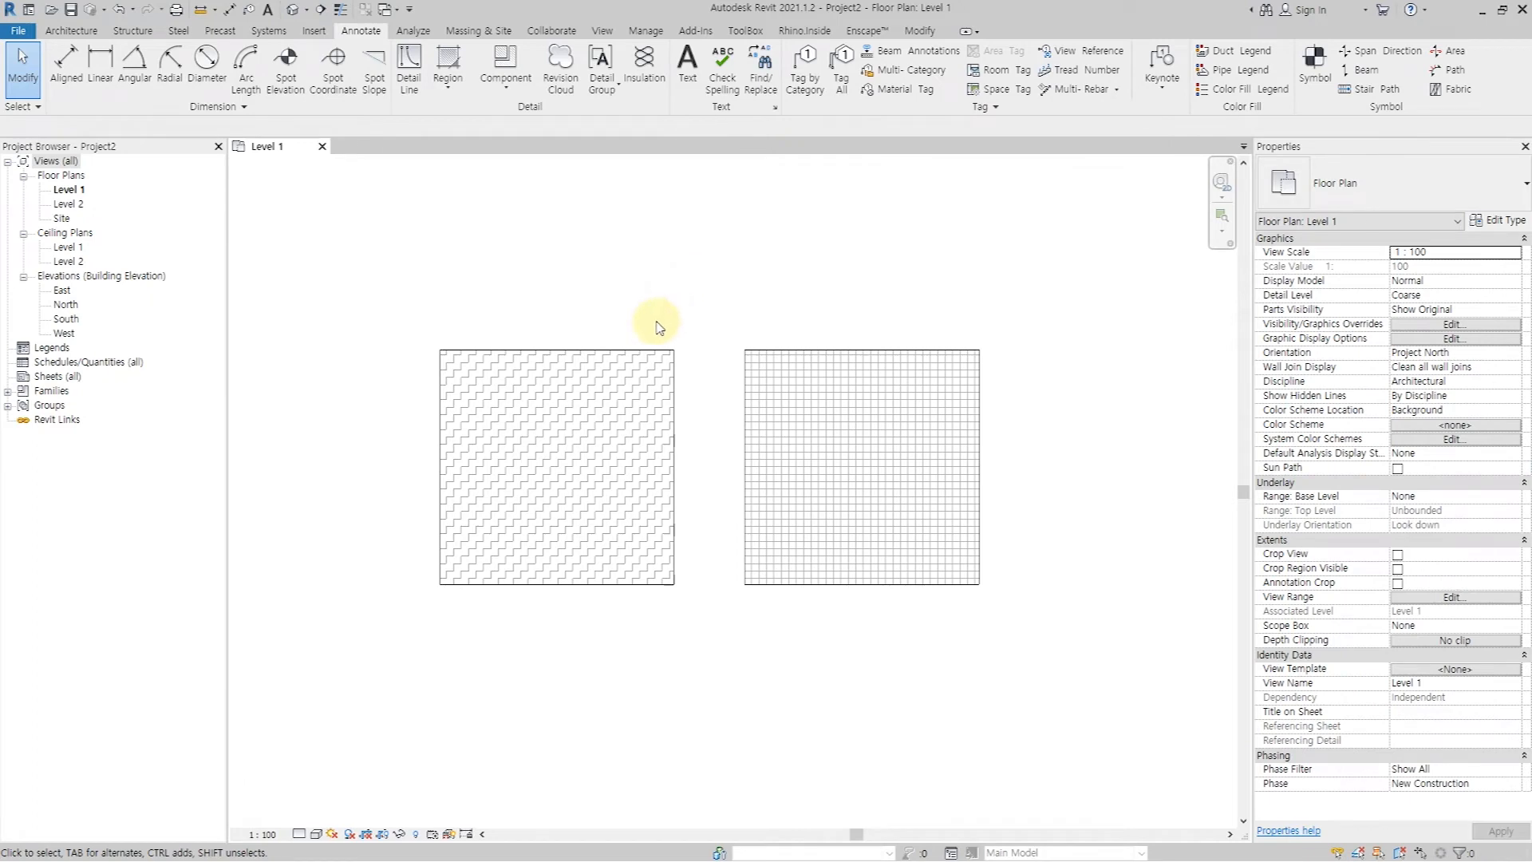
click(18, 32)
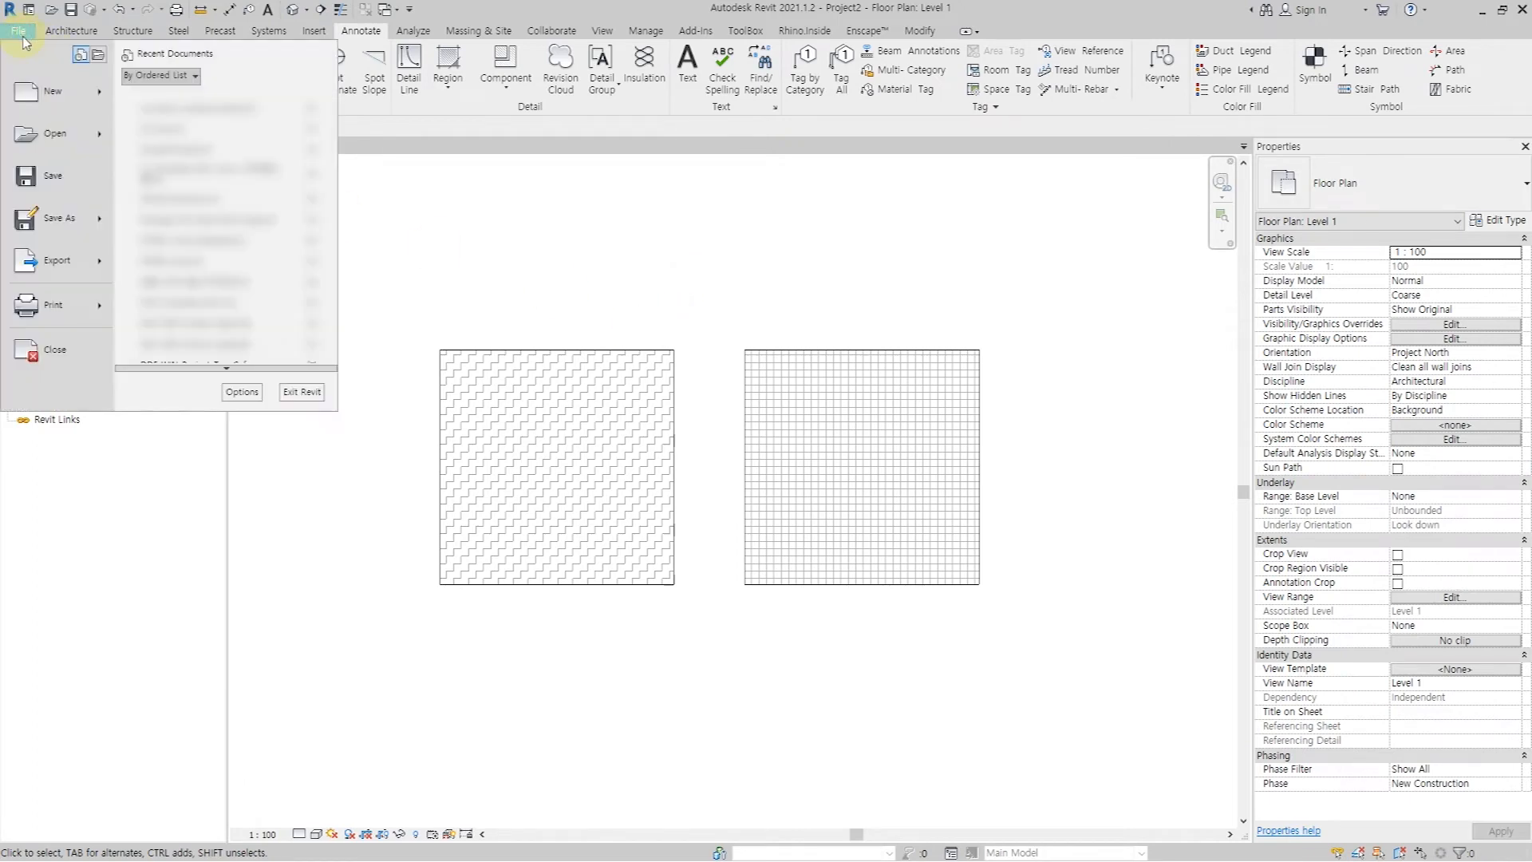
mouse_move(92, 263)
mouse_move(212, 104)
click(357, 86)
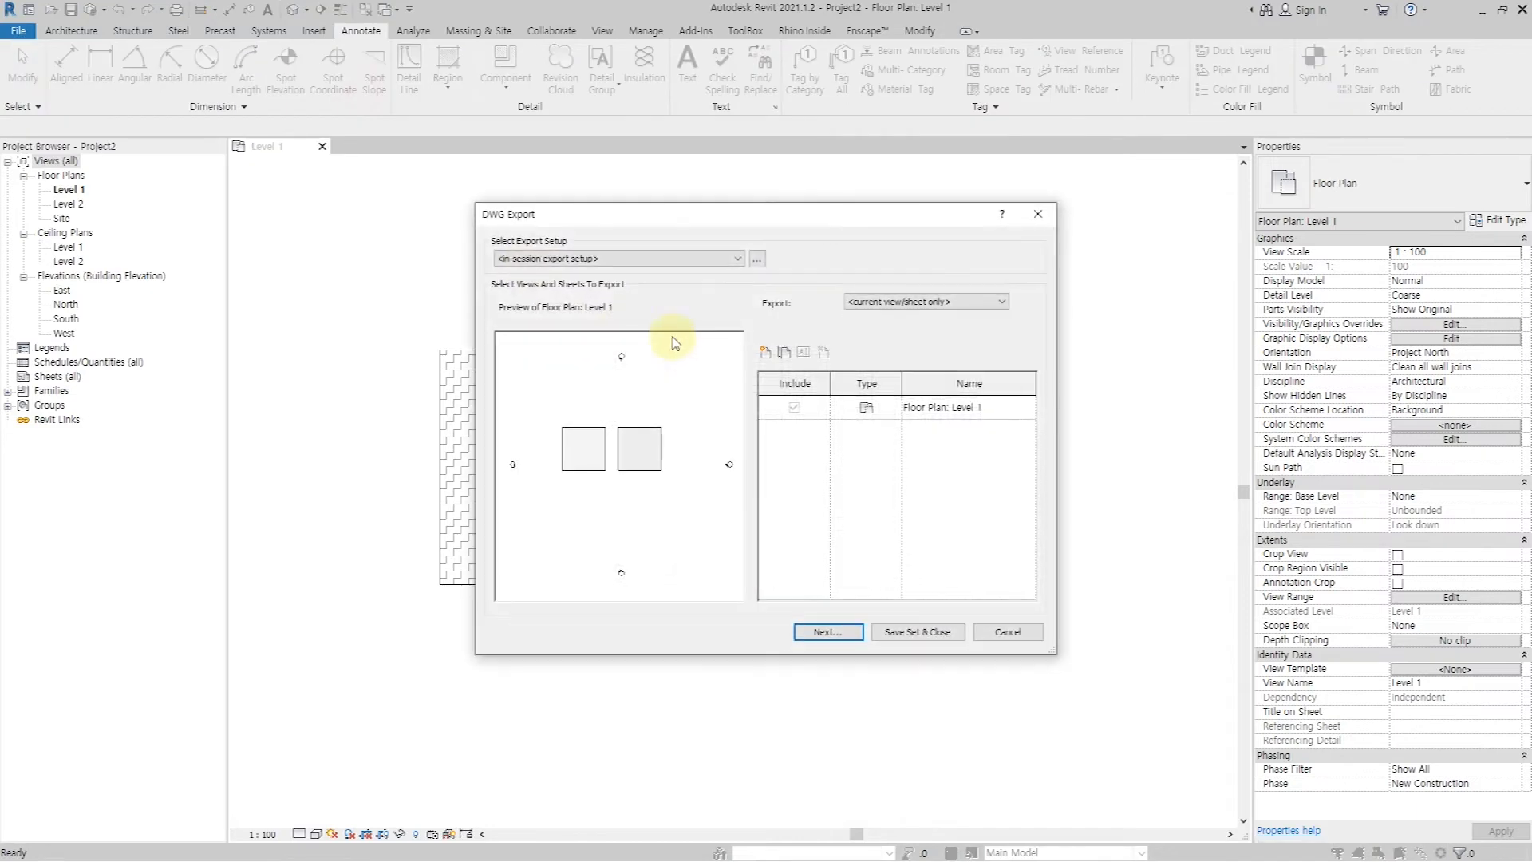
click(757, 258)
click(672, 263)
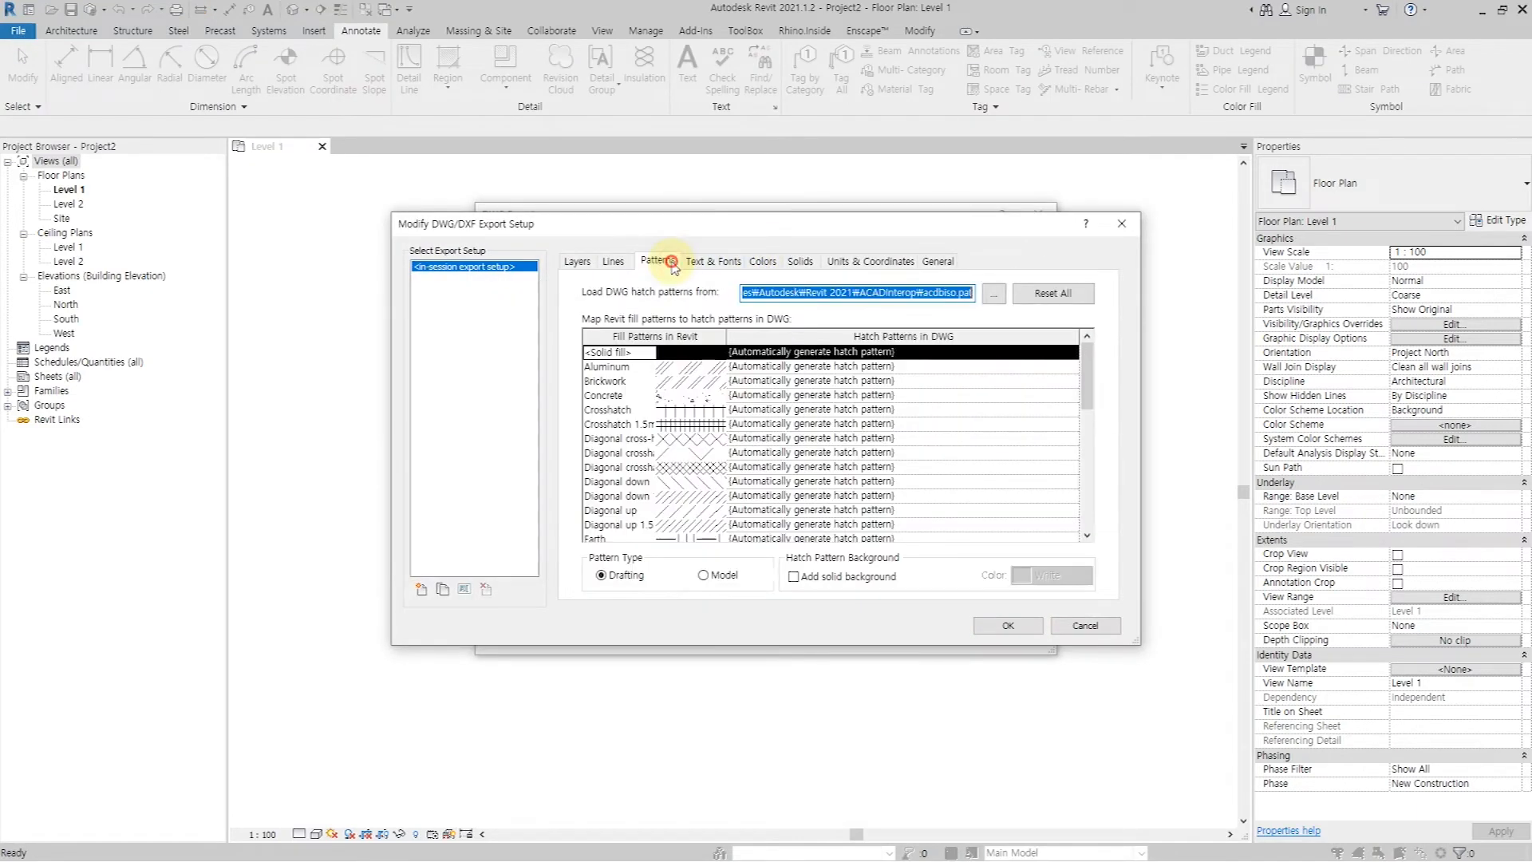
Load the DWG hatch patterns file from Revit 2021's ACADInterop folder into the export setup
click(995, 295)
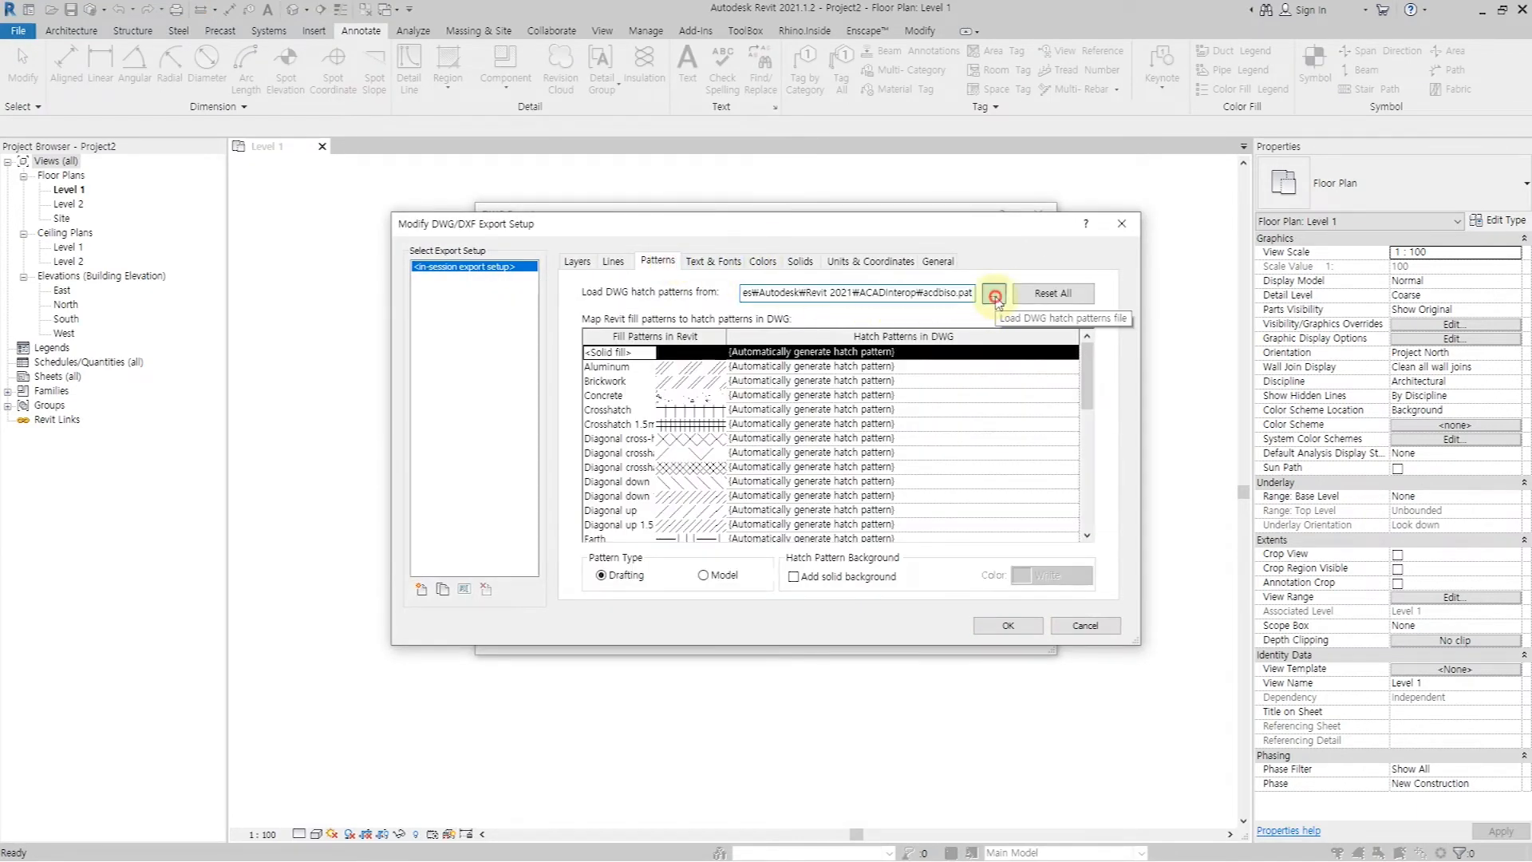
click(819, 418)
double_click(820, 419)
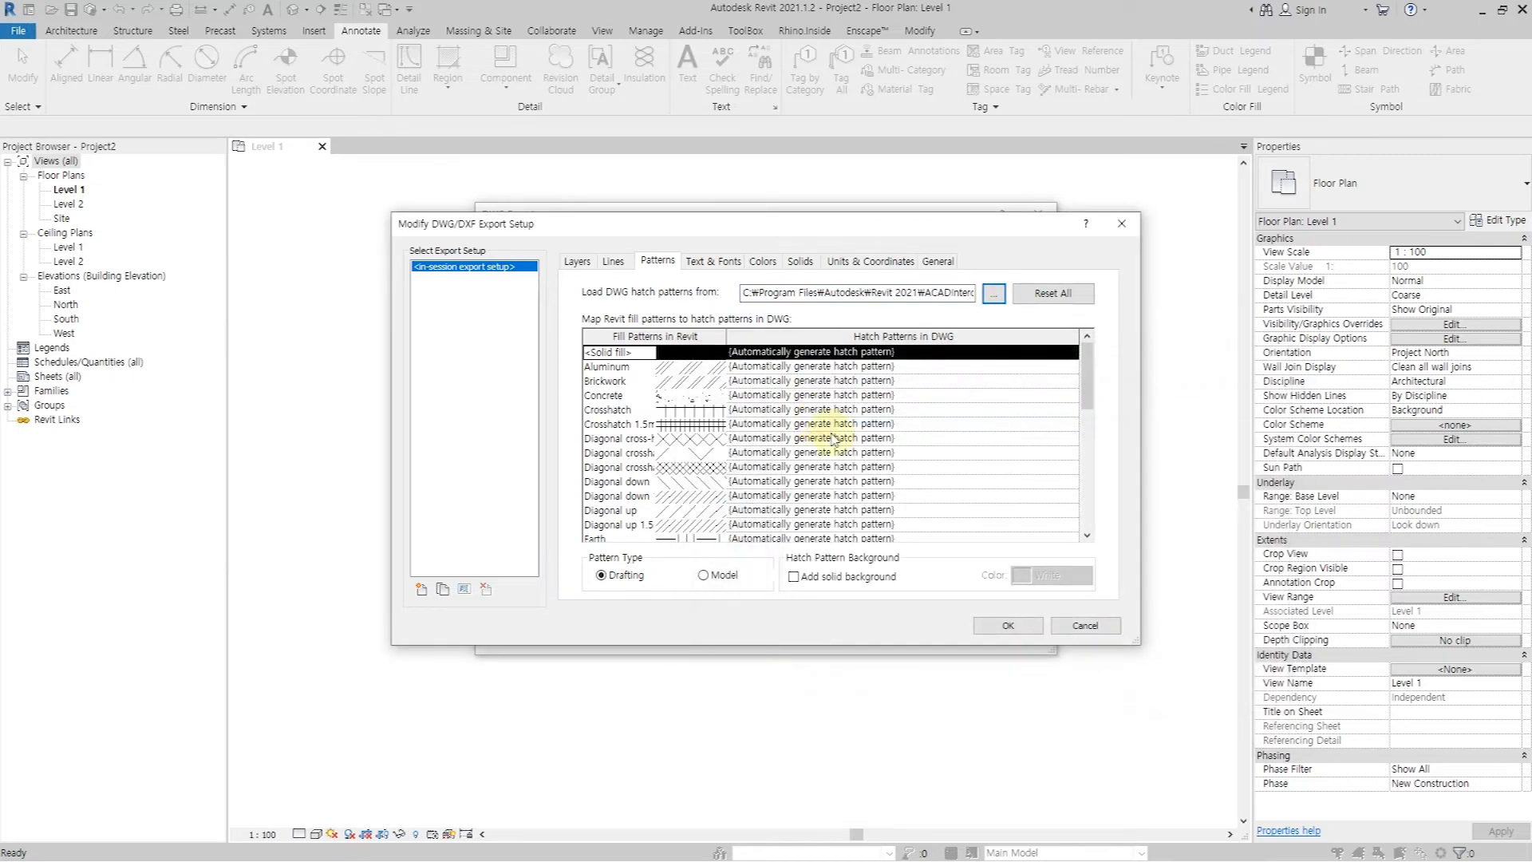
Map the Revit drafting fill pattern Hatch_NET to the DWG hatch pattern NET
drag(1090, 385, 1078, 425)
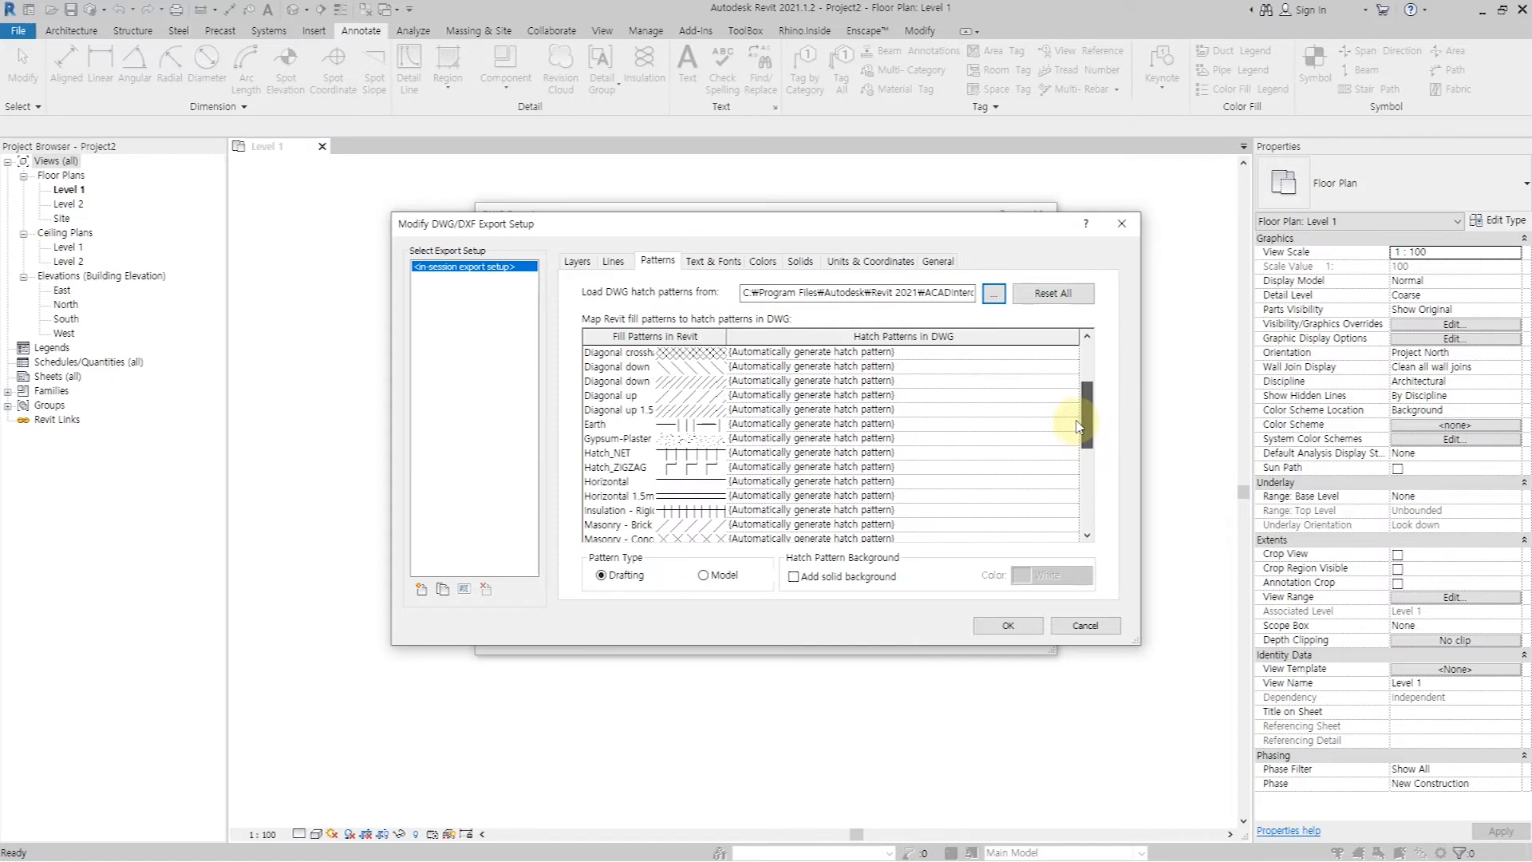
click(919, 452)
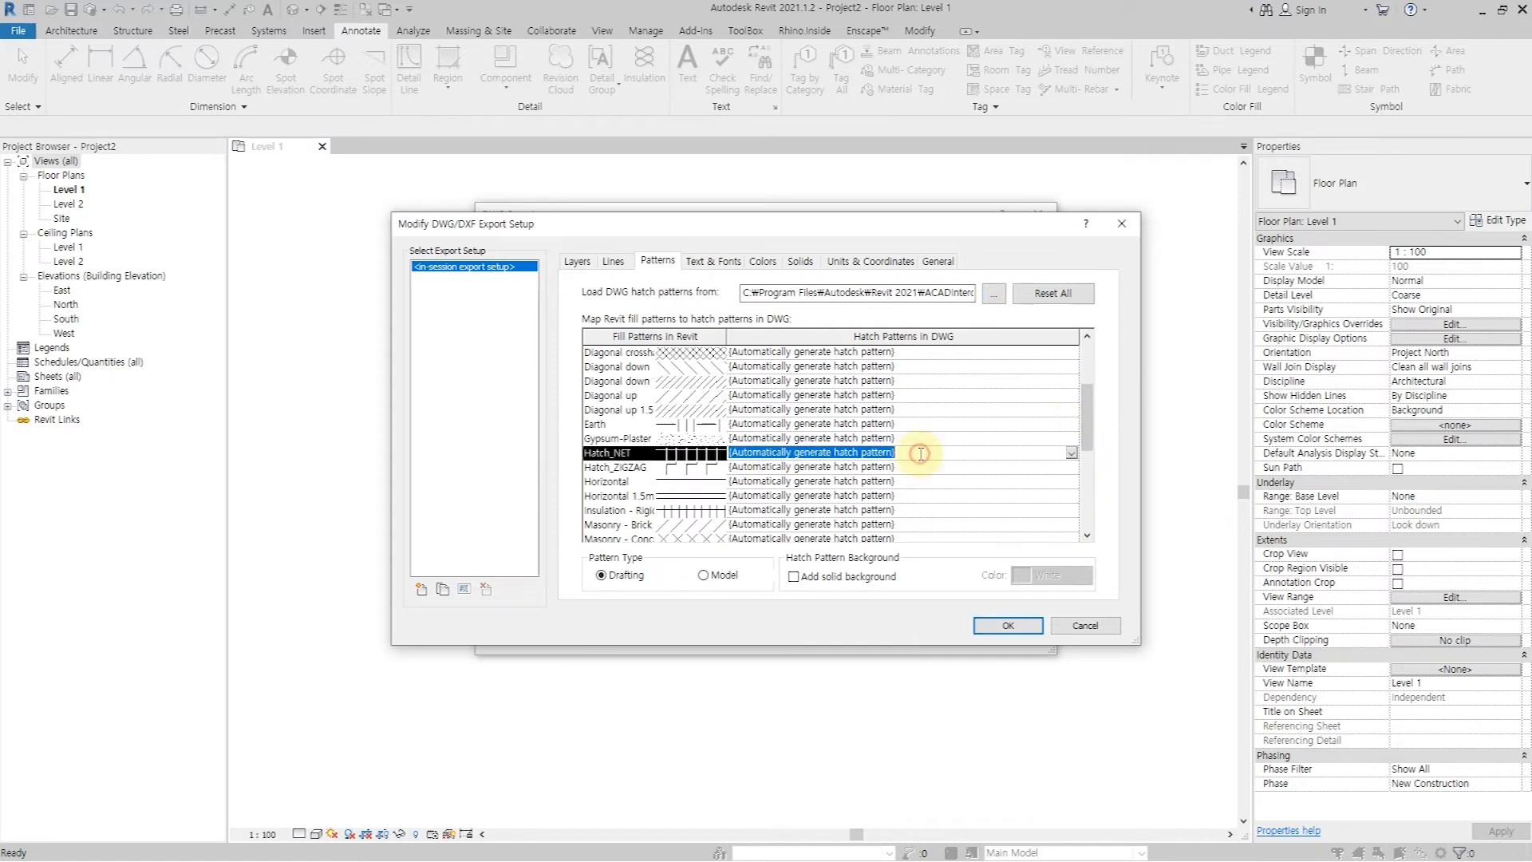
click(1072, 453)
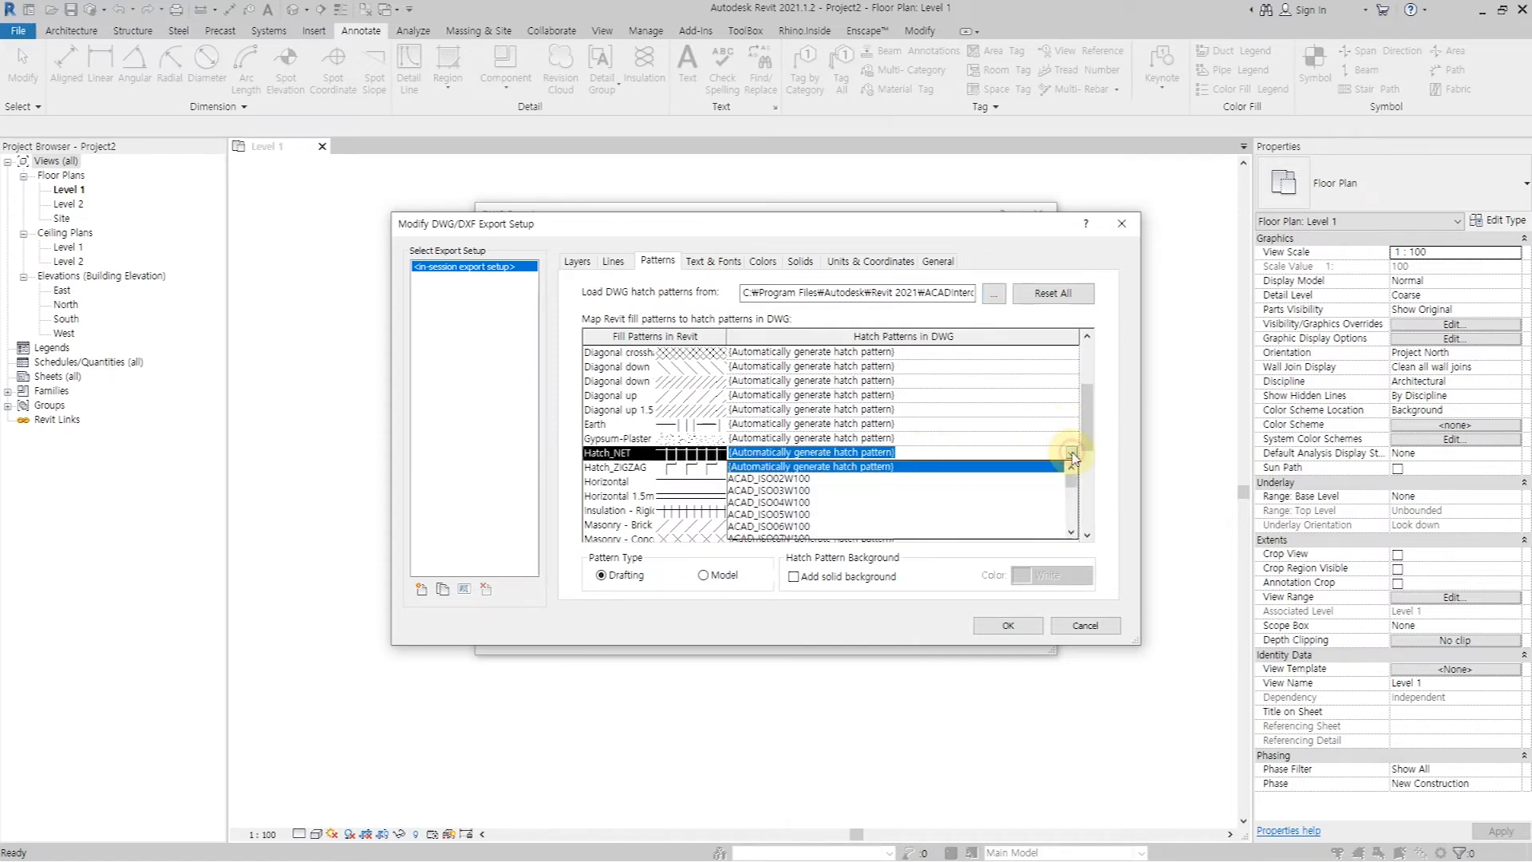
text(NET)
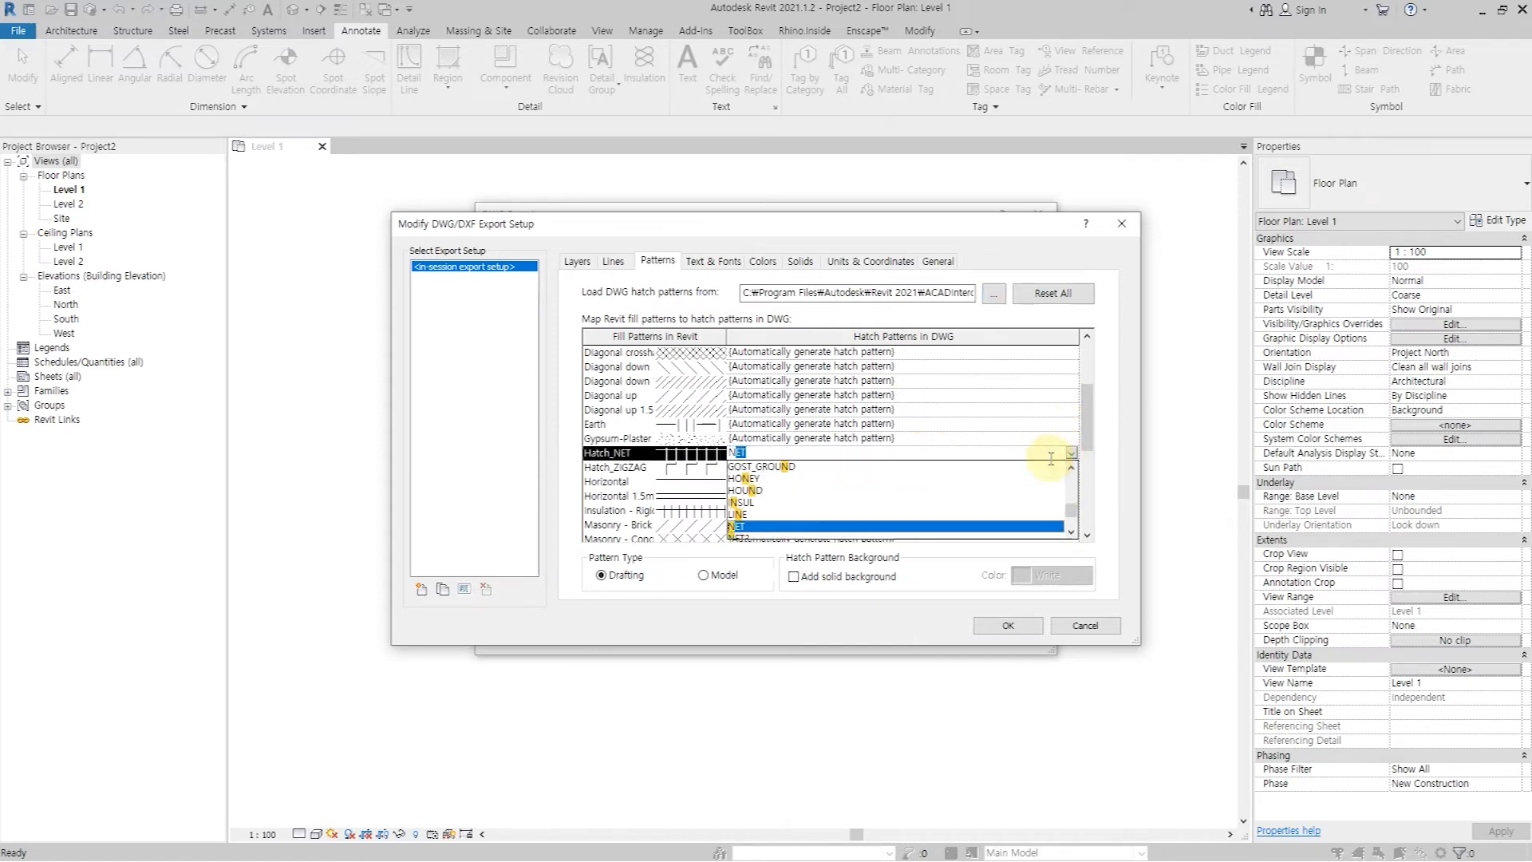
click(764, 528)
Map the Revit drafting fill pattern Hatch_ZIGZAG to the DWG hatch pattern ZIGZAG
click(970, 468)
click(1072, 468)
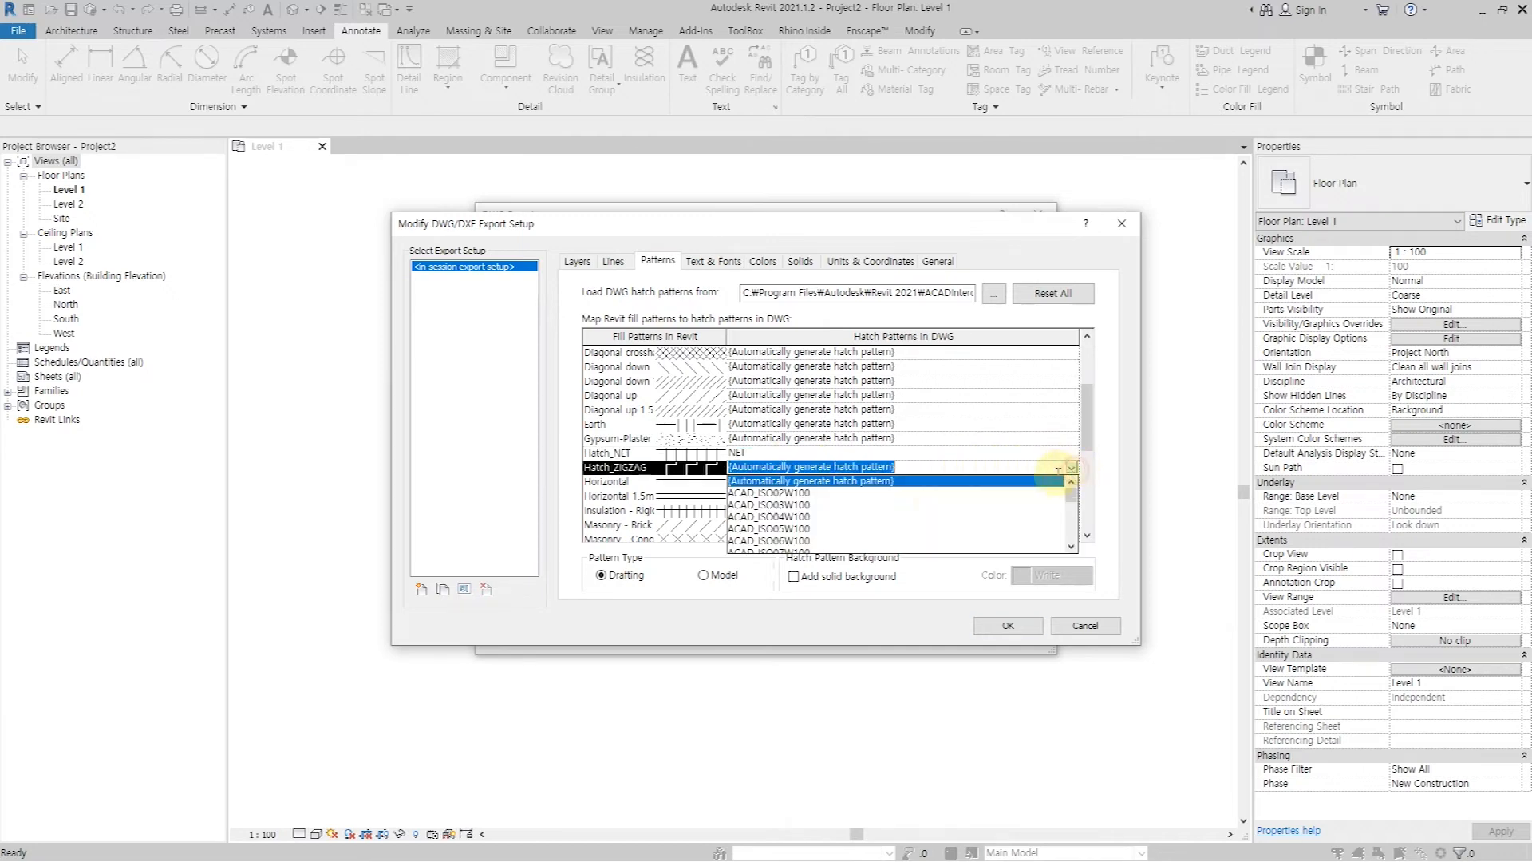
text(ZIGZAG)
click(836, 482)
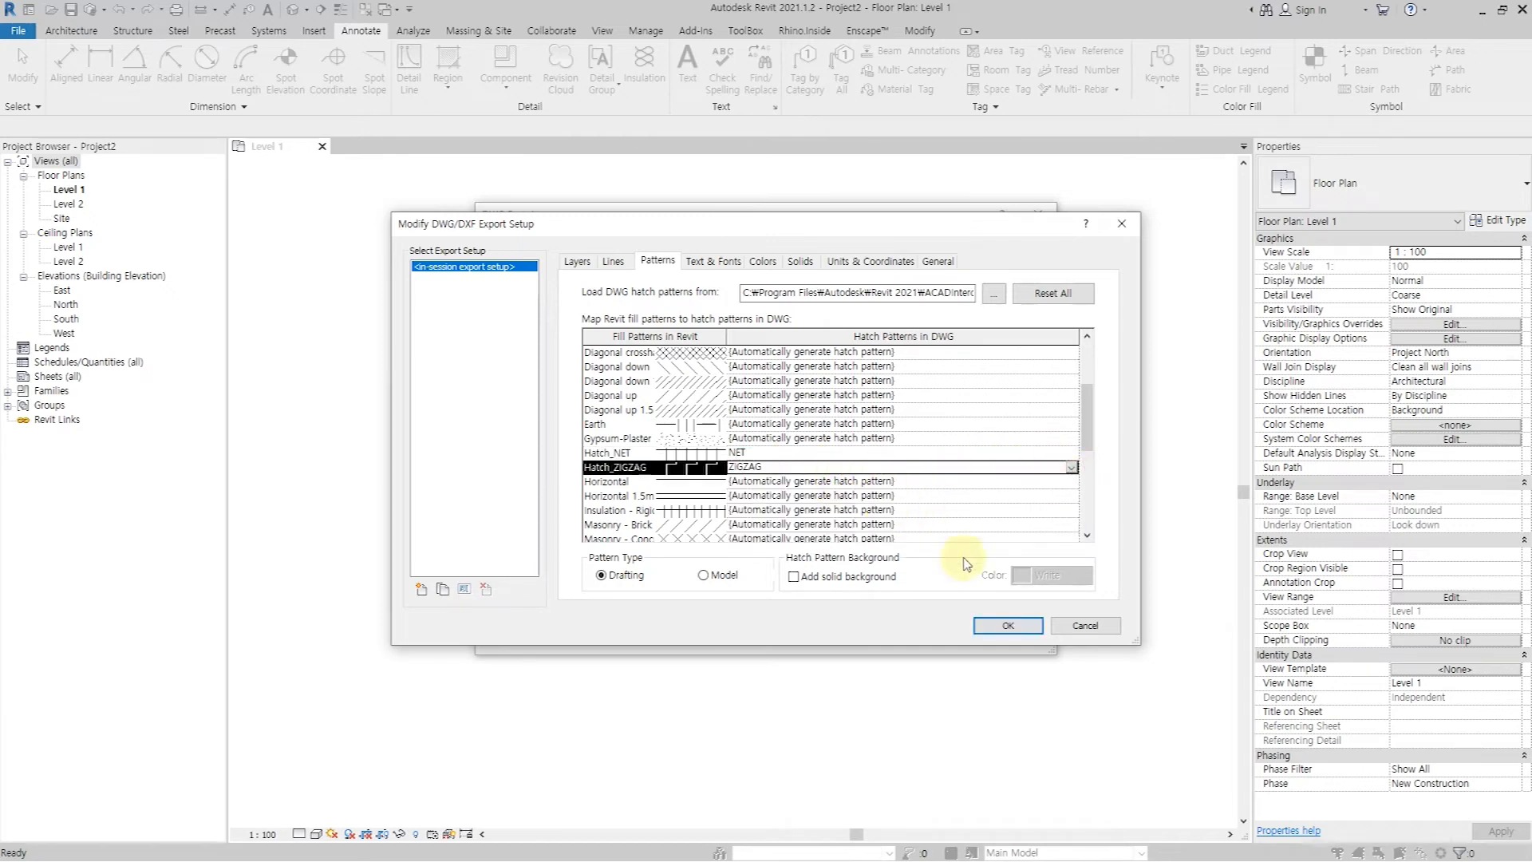
Accept the pattern mapping and export the Level 1 floor plan to the desktop as an AutoCAD 2018 DWG named HatchSample2
click(1003, 627)
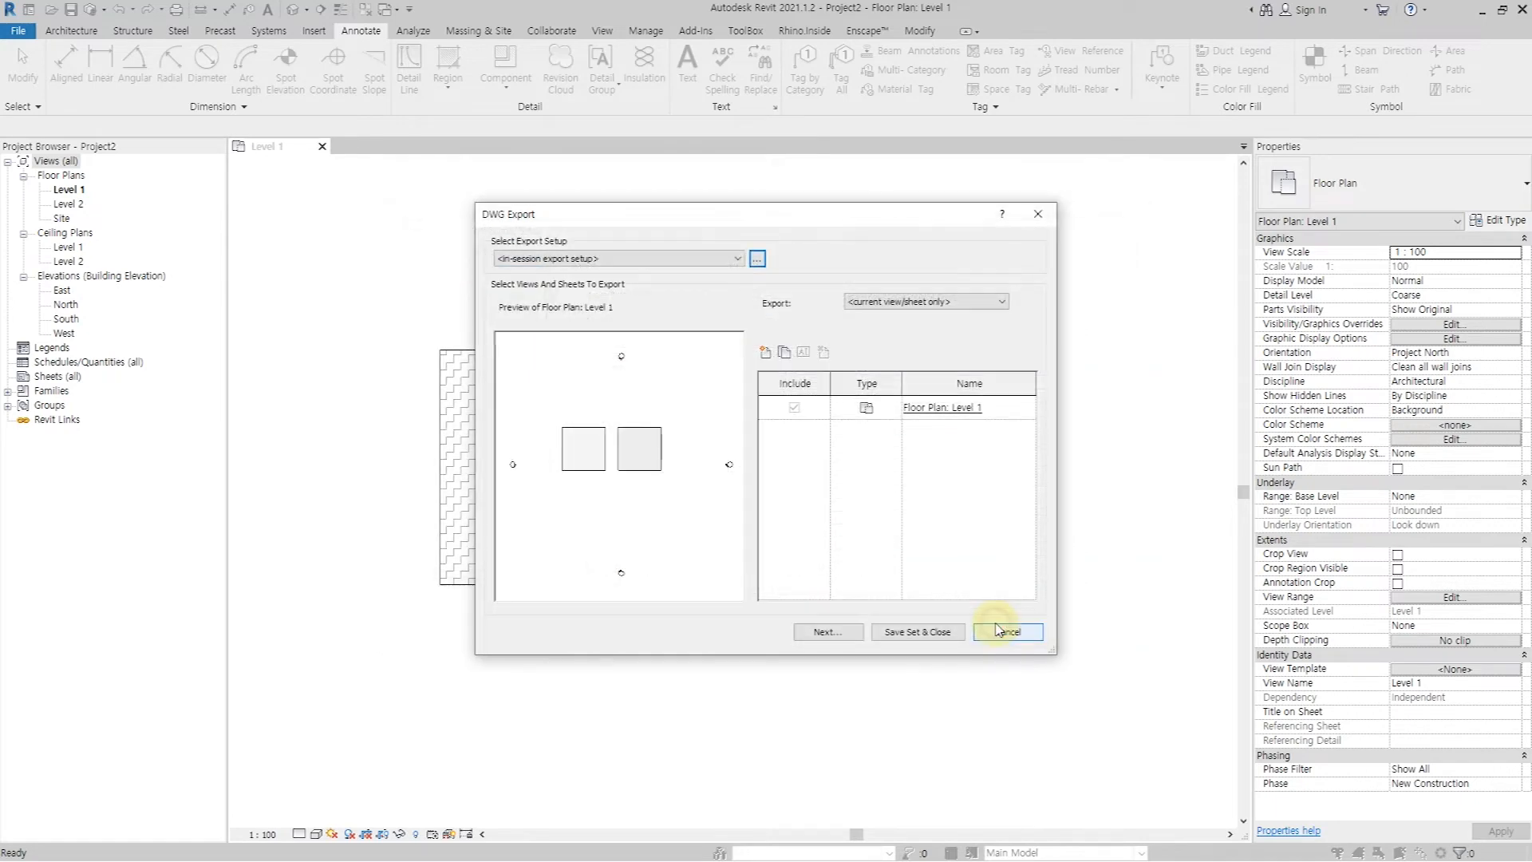
click(834, 639)
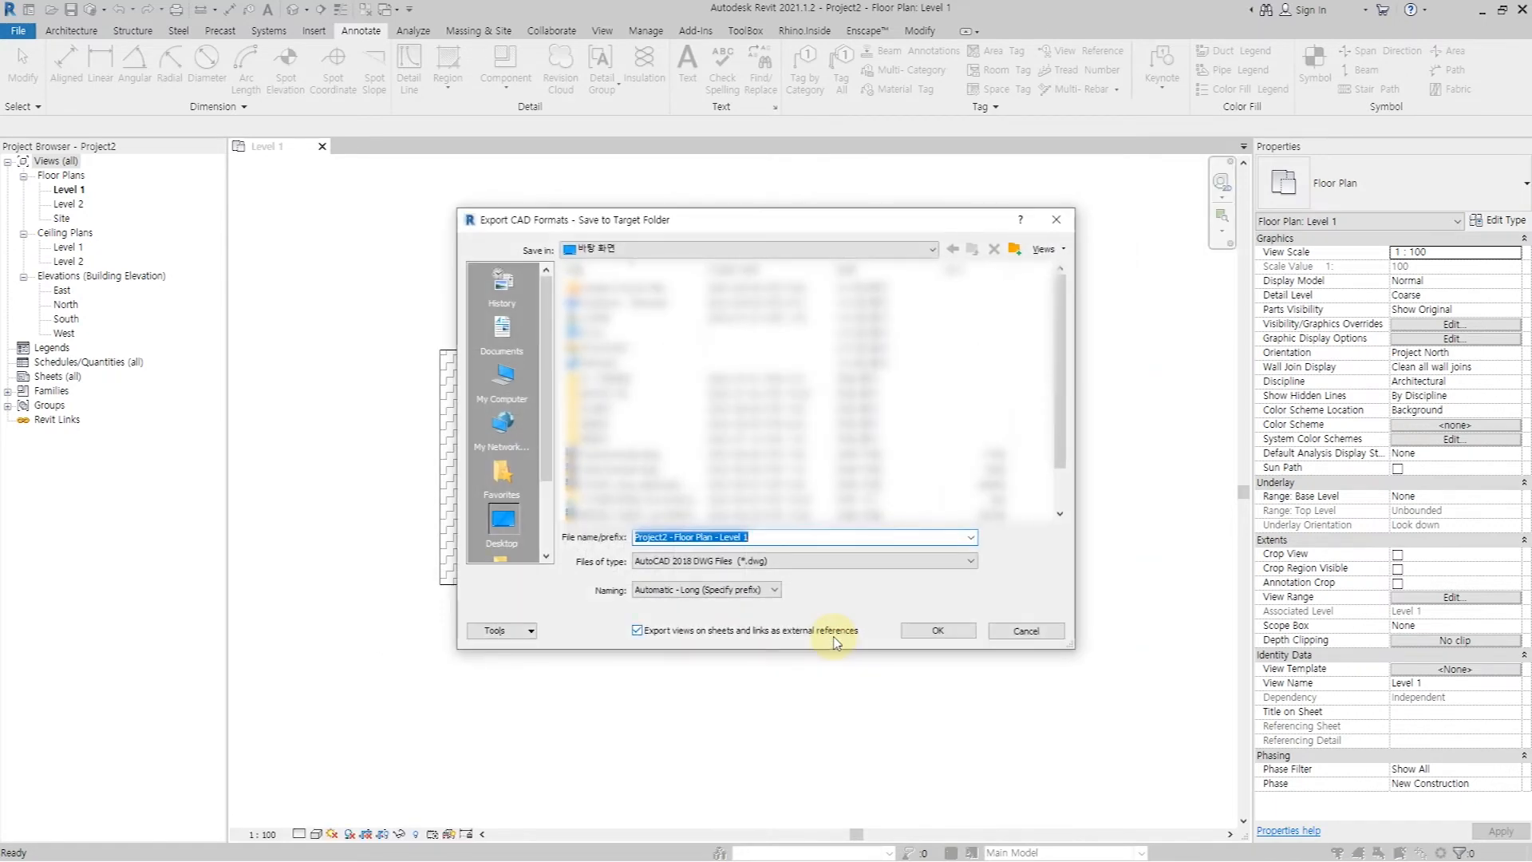
text(HatchSample.dwg)
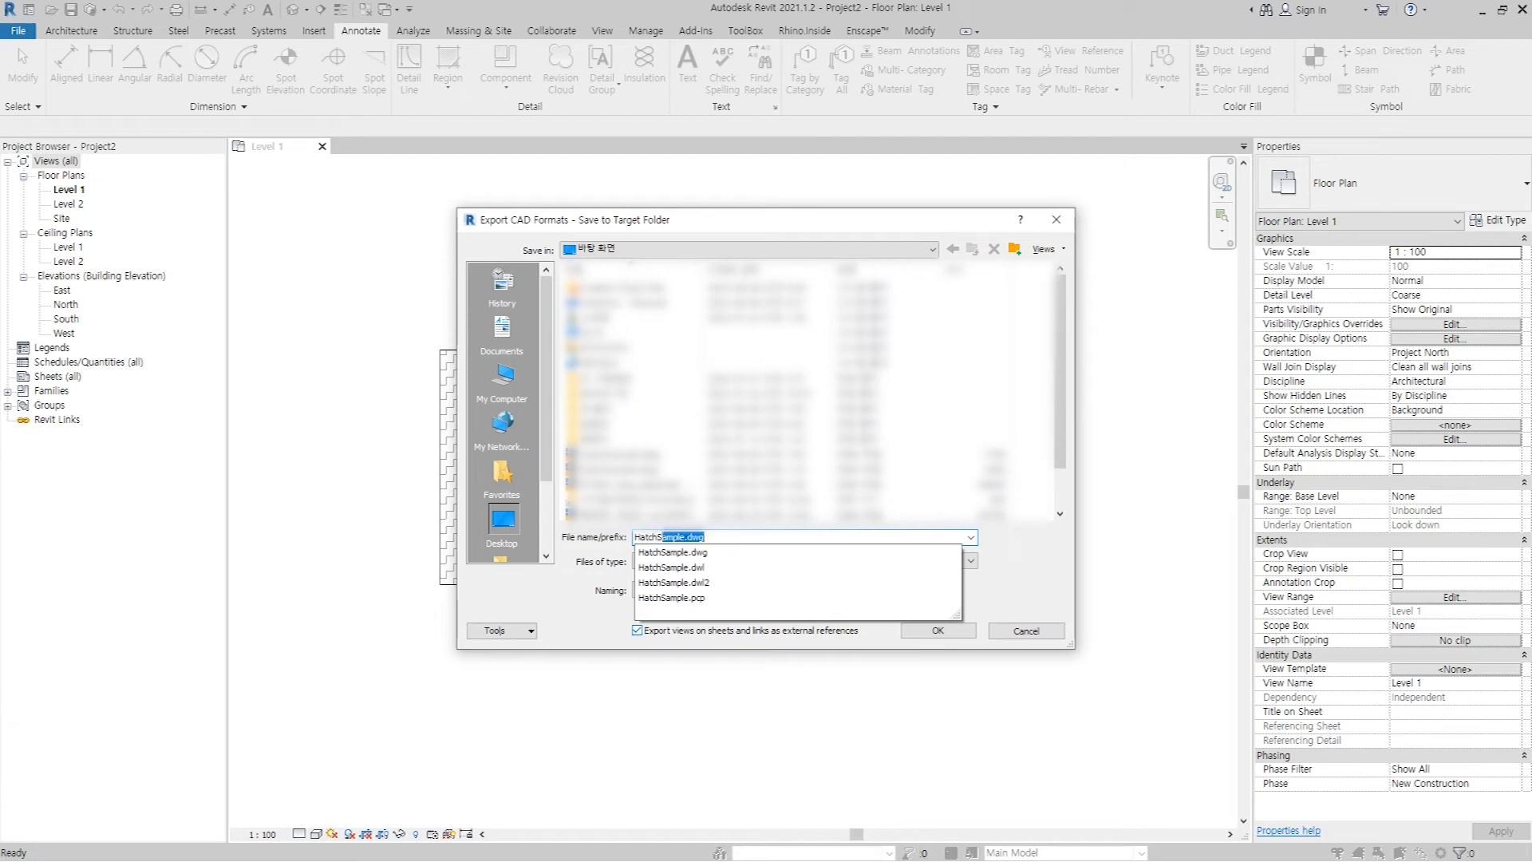
key(Return)
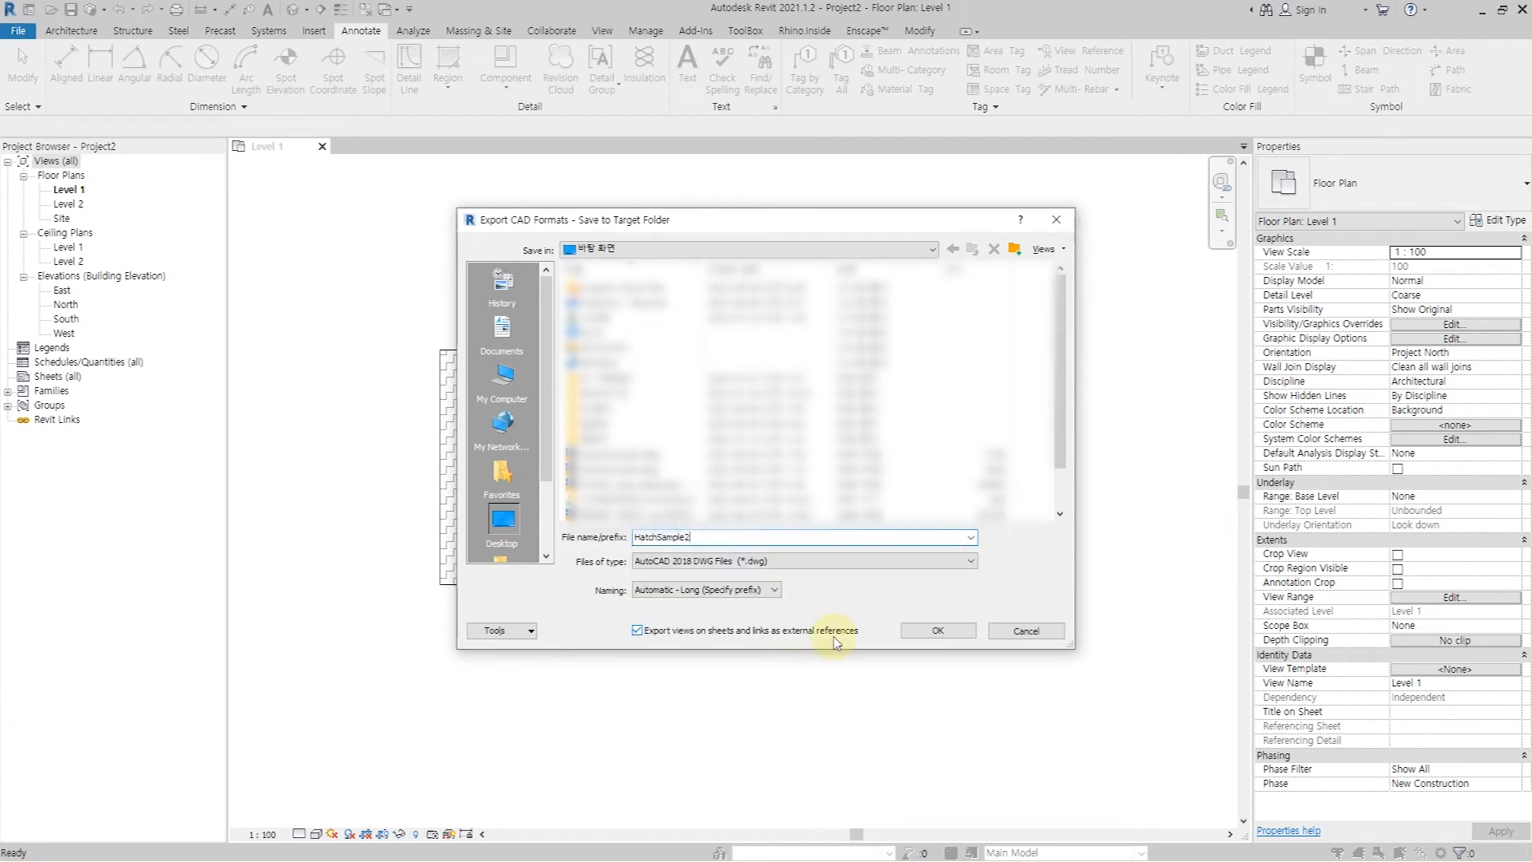
key(Return)
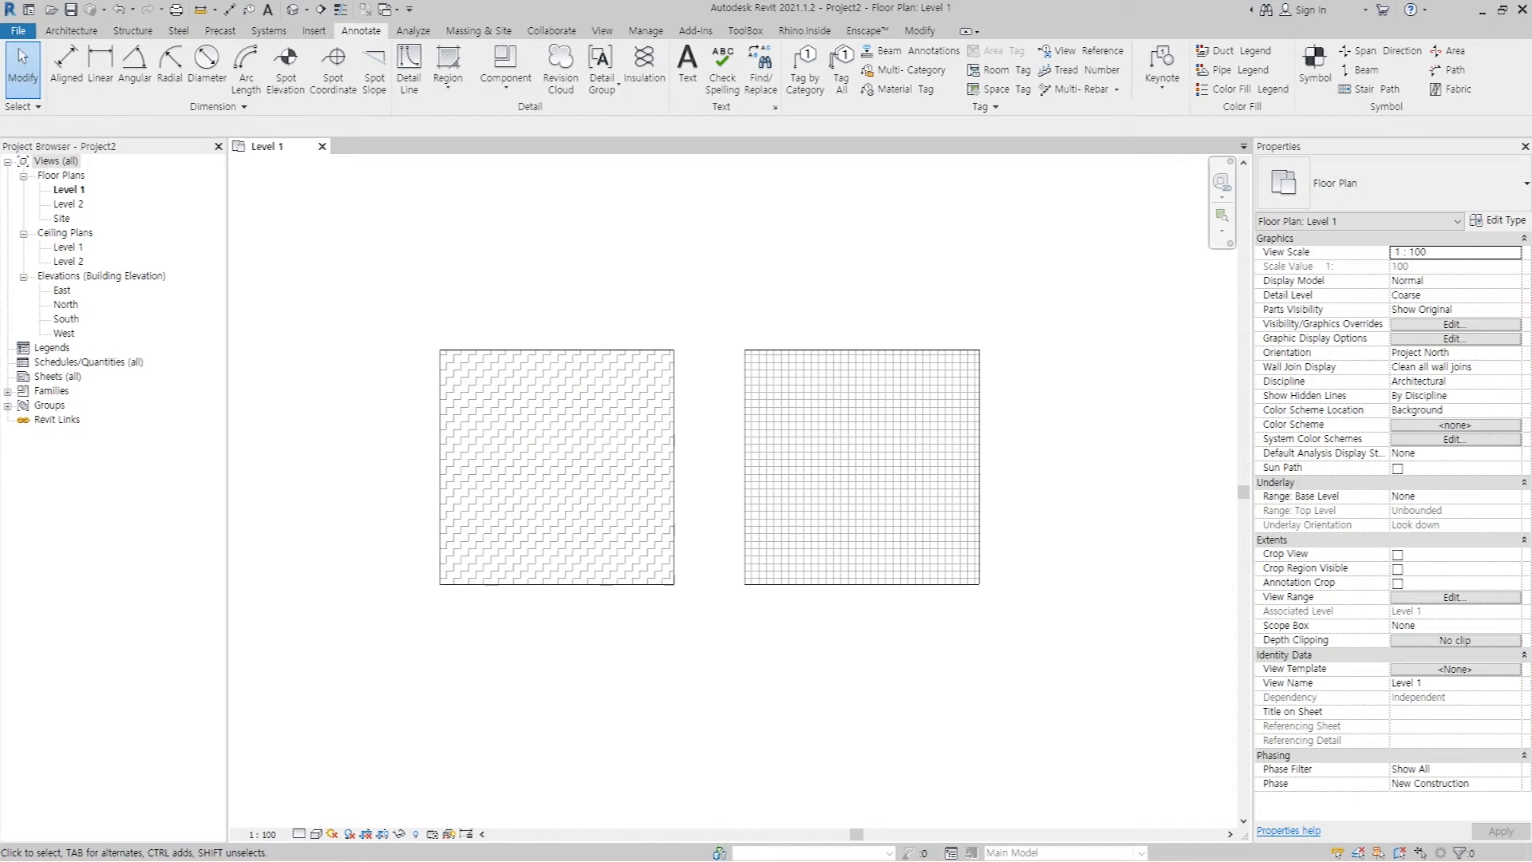
Switch to AutoCAD with HatchSample2.dwg, maximize its window, and select the zigzag hatch to inspect its properties
mouse_move(1531, 446)
mouse_down()
mouse_move(873, 259)
mouse_move(702, 242)
mouse_up()
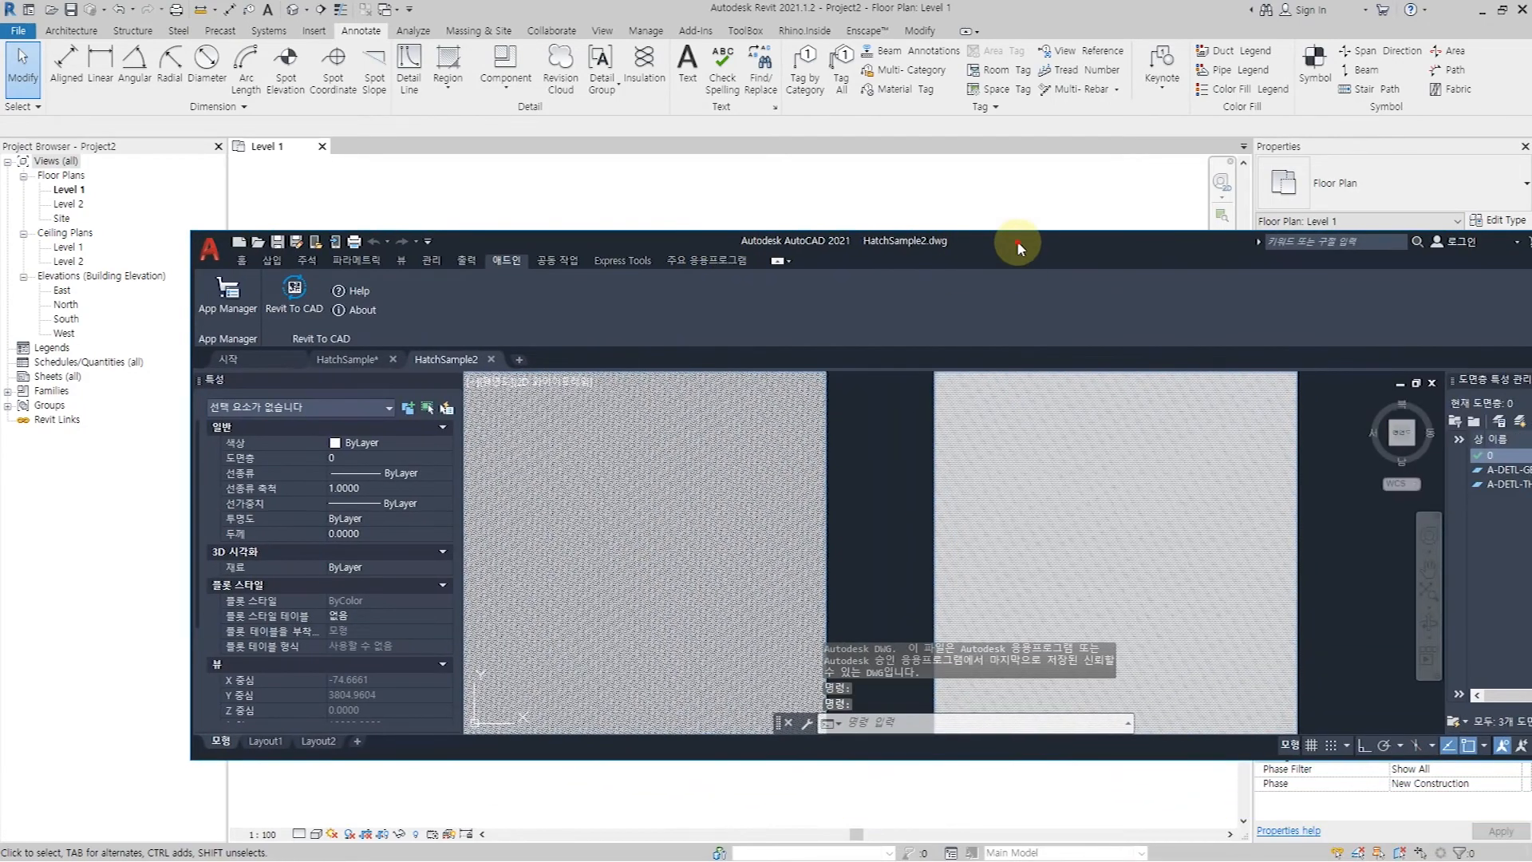
double_click(1016, 241)
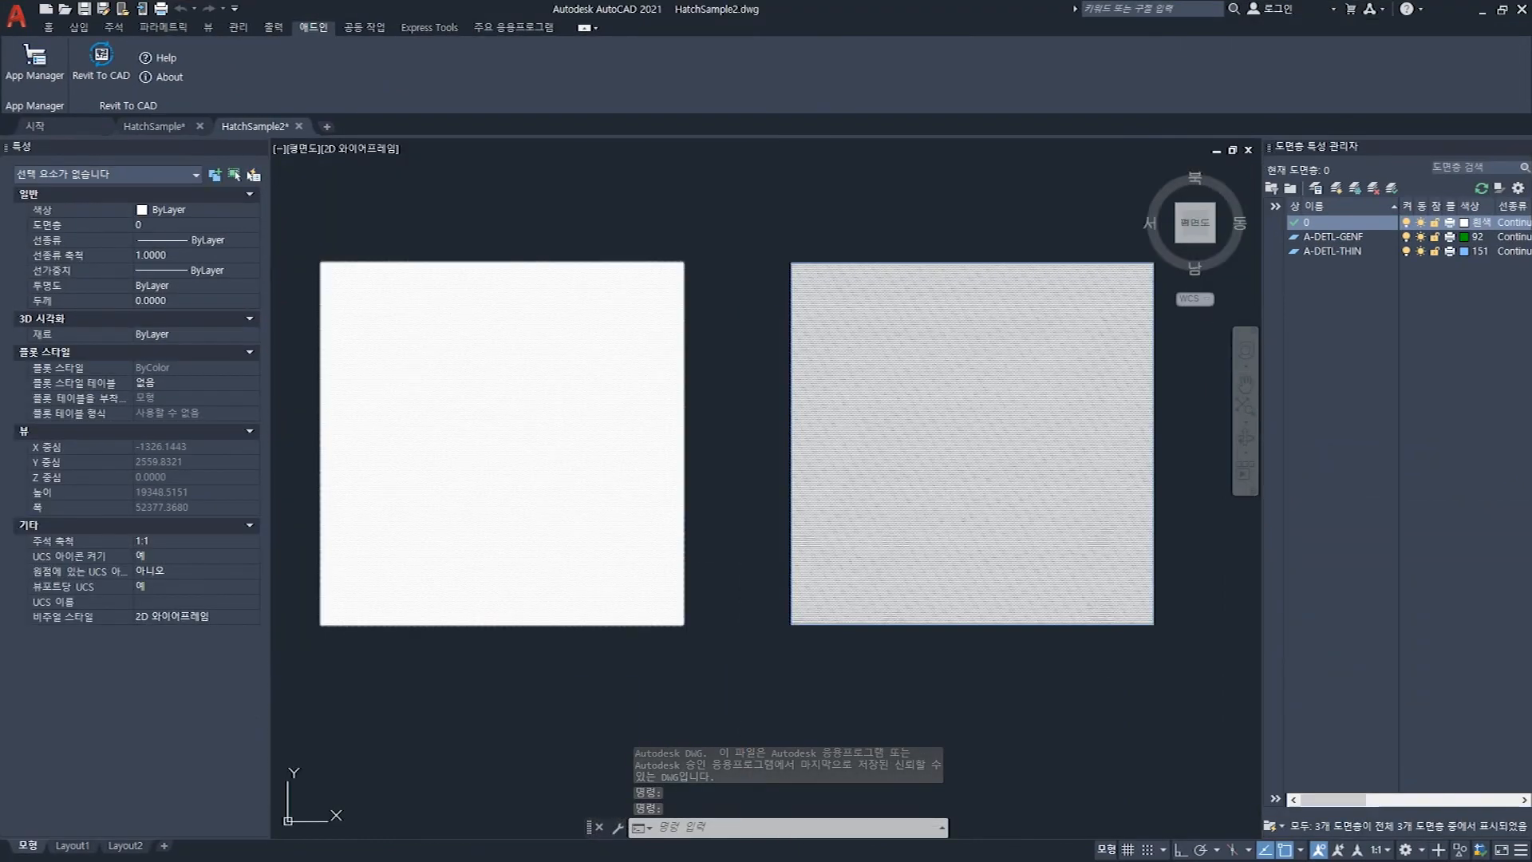
scroll(463, 421, up, 3)
key(Escape)
scroll(774, 436, up, 10)
scroll(722, 428, down, 10)
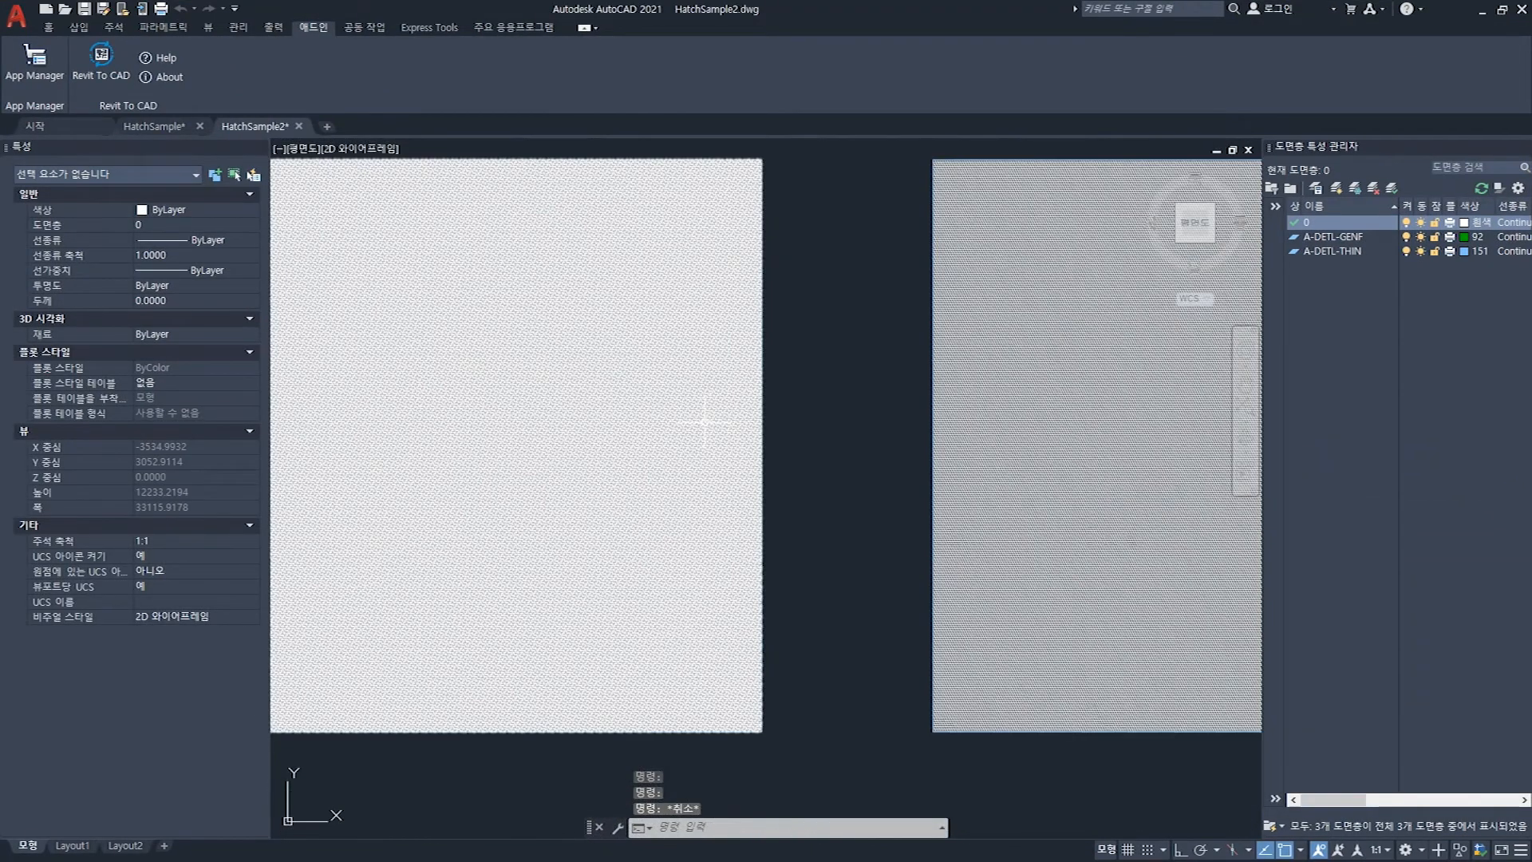
click(710, 416)
scroll(569, 399, down, 4)
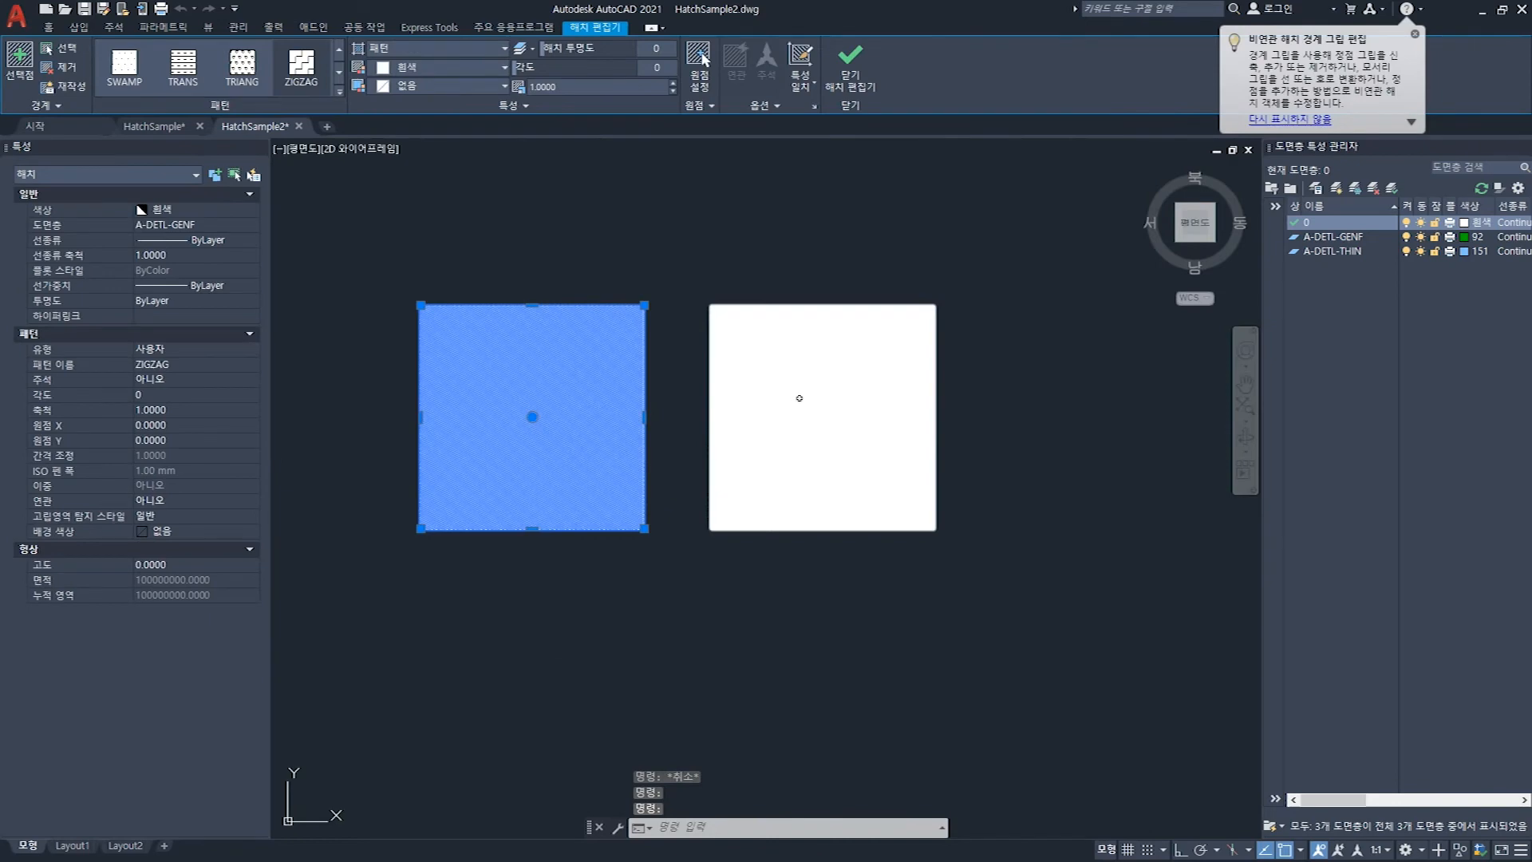
Set the pattern scale of both square hatches to 100
key(Escape)
click(771, 411)
click(511, 406)
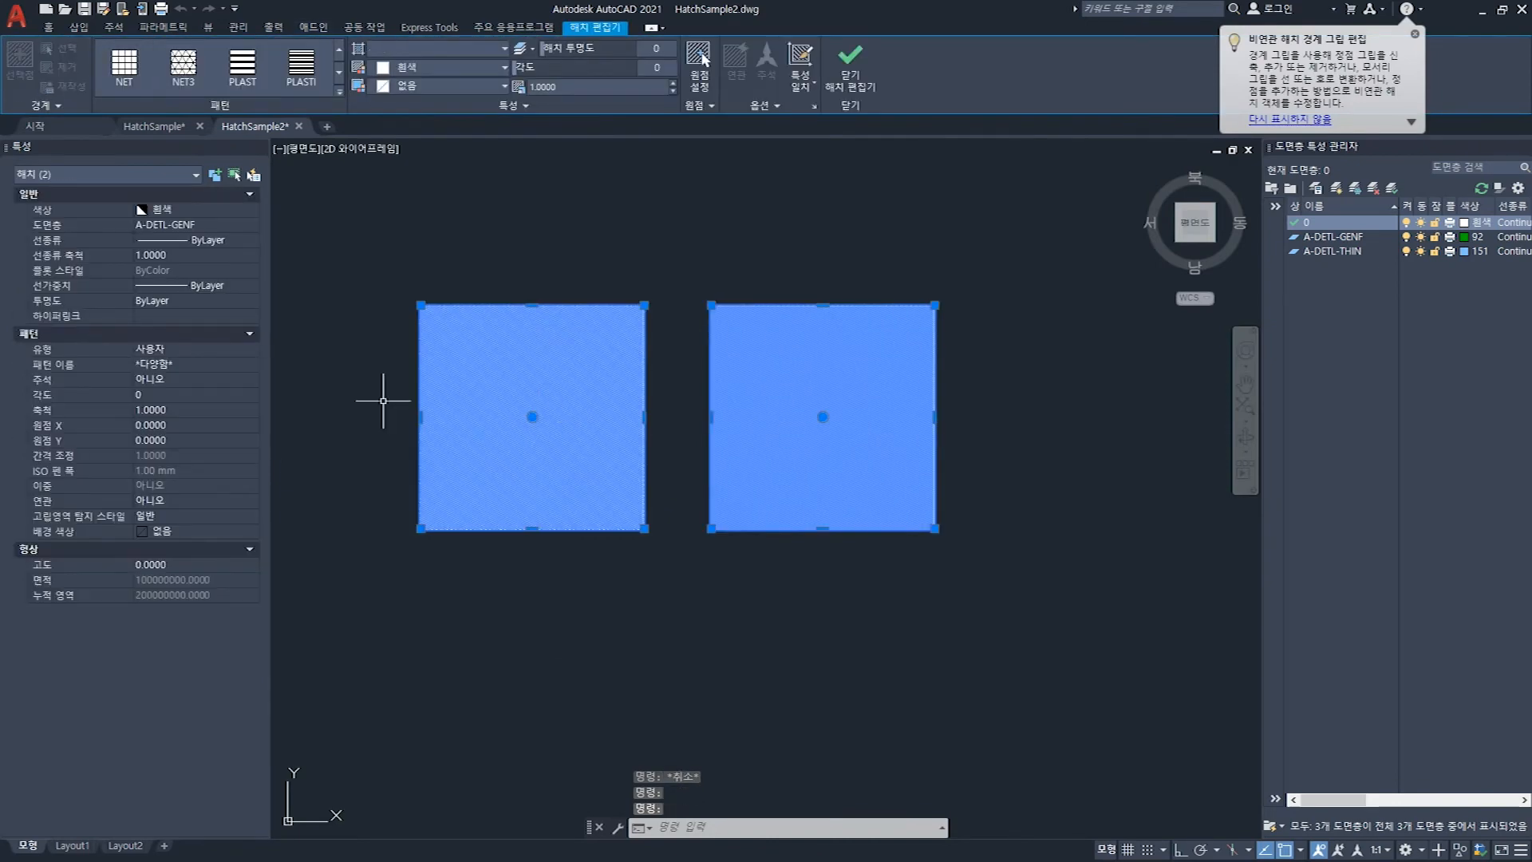
text(10)
key(Return)
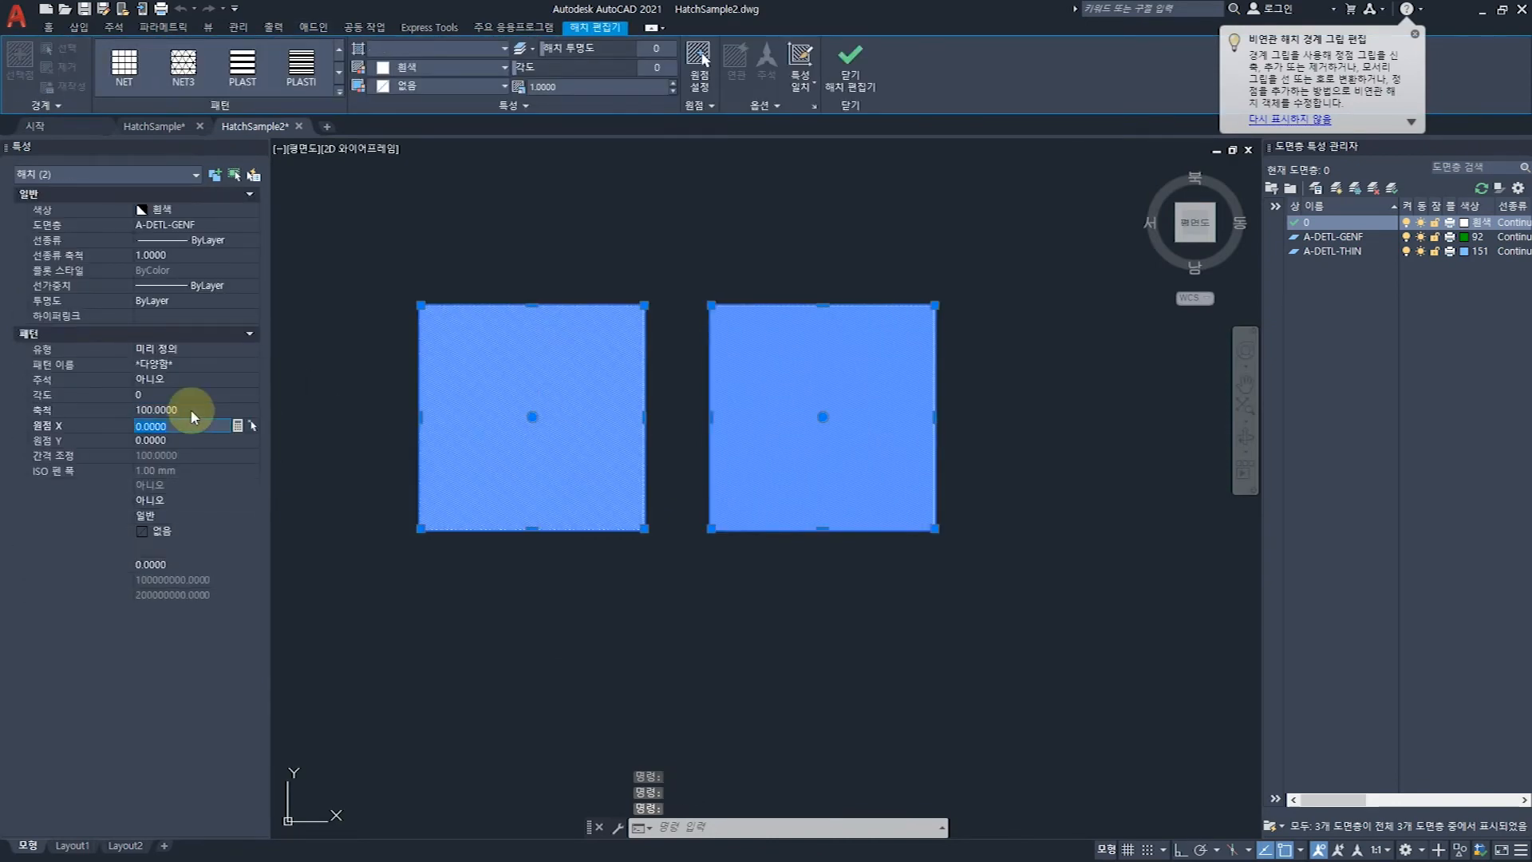
key(Escape)
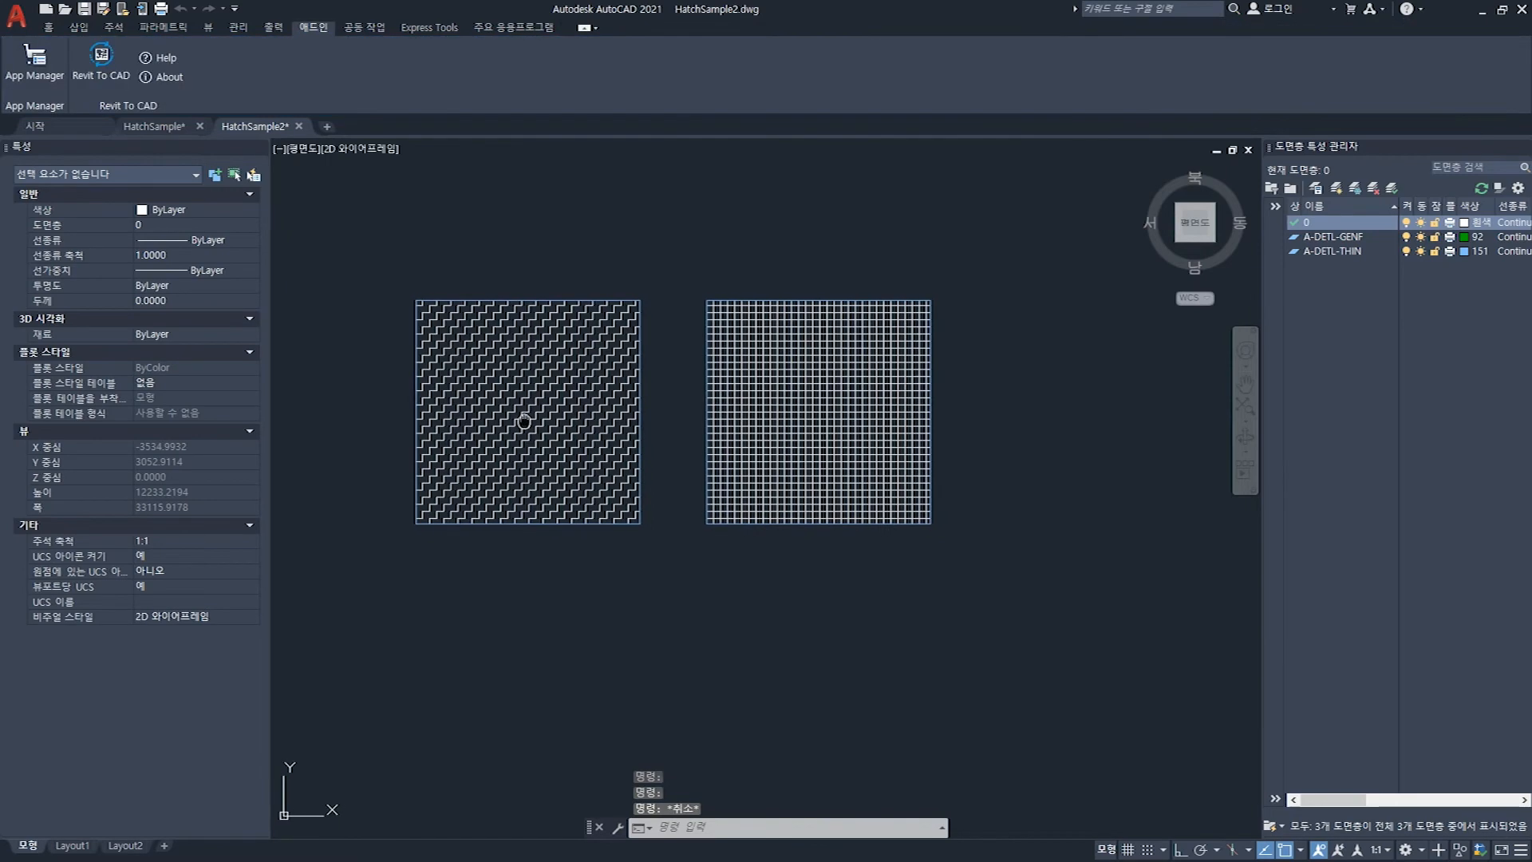
middle_drag(670, 373, 656, 405)
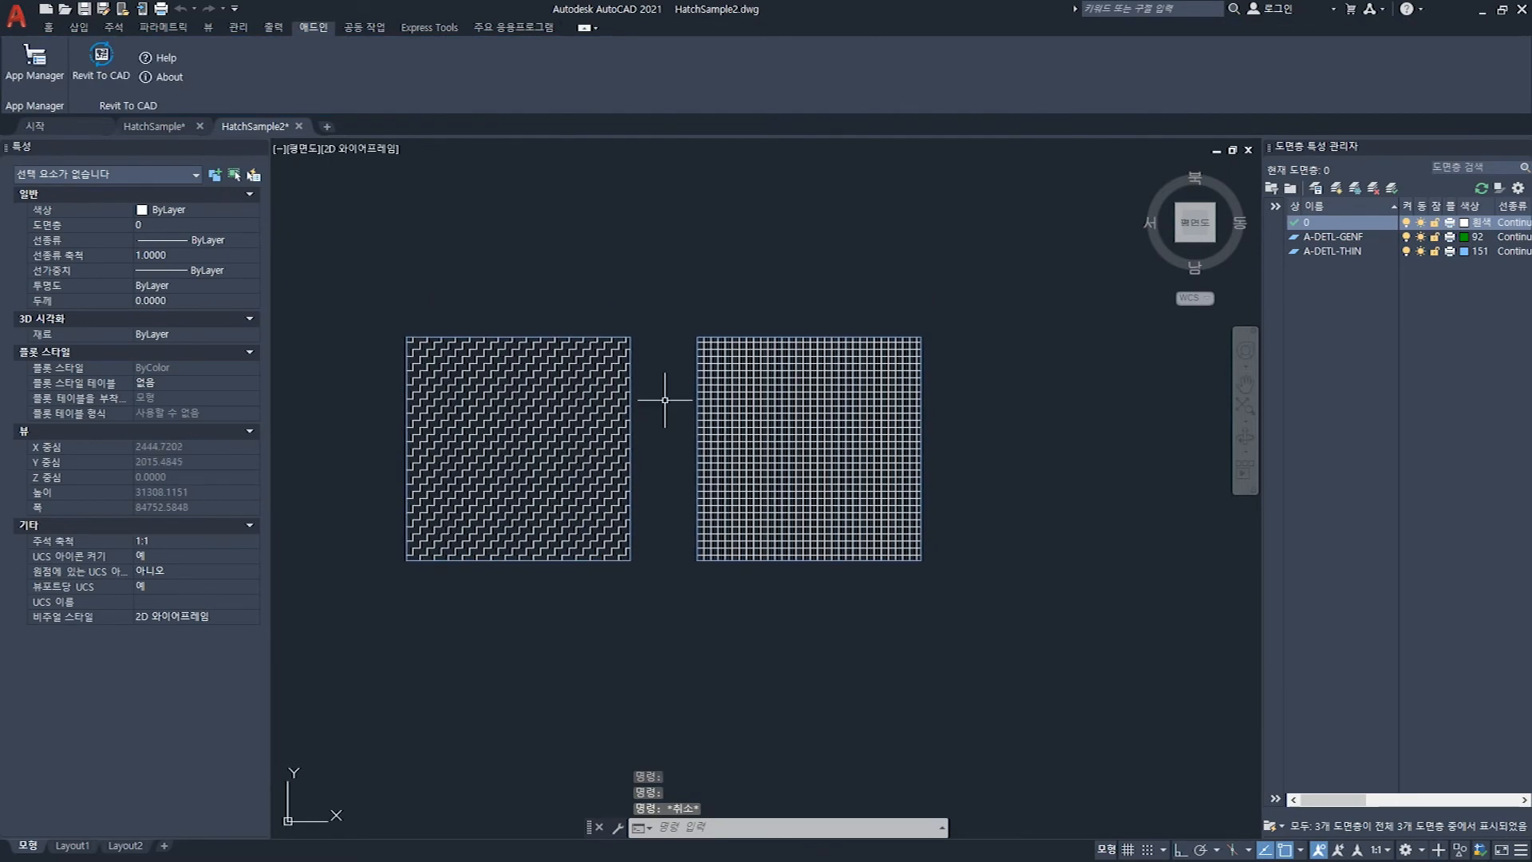
text(ma)
key(Return)
click(547, 417)
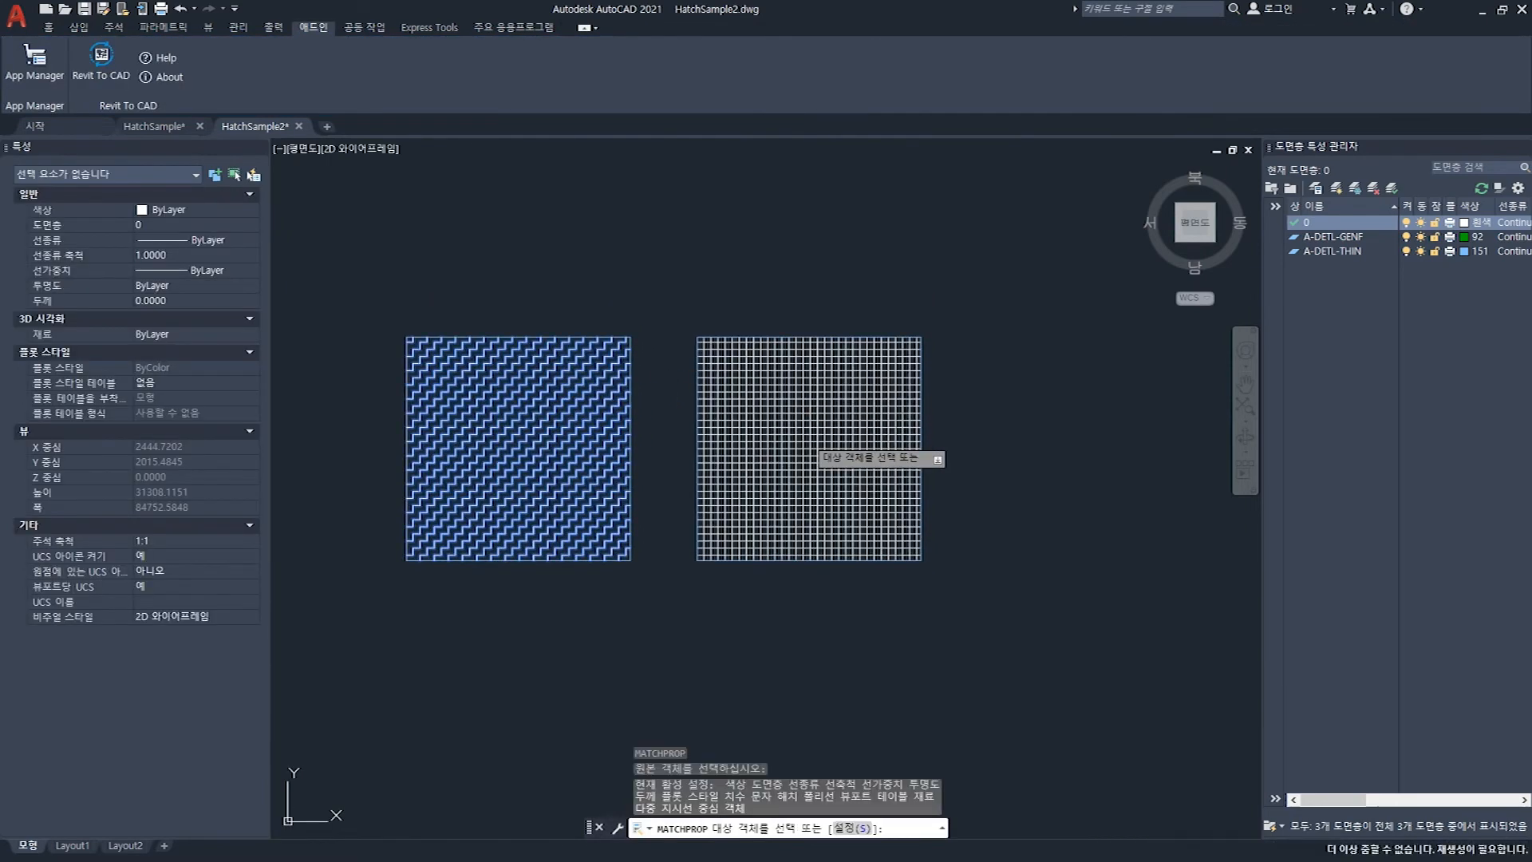
key(Escape)
key(Return)
click(797, 429)
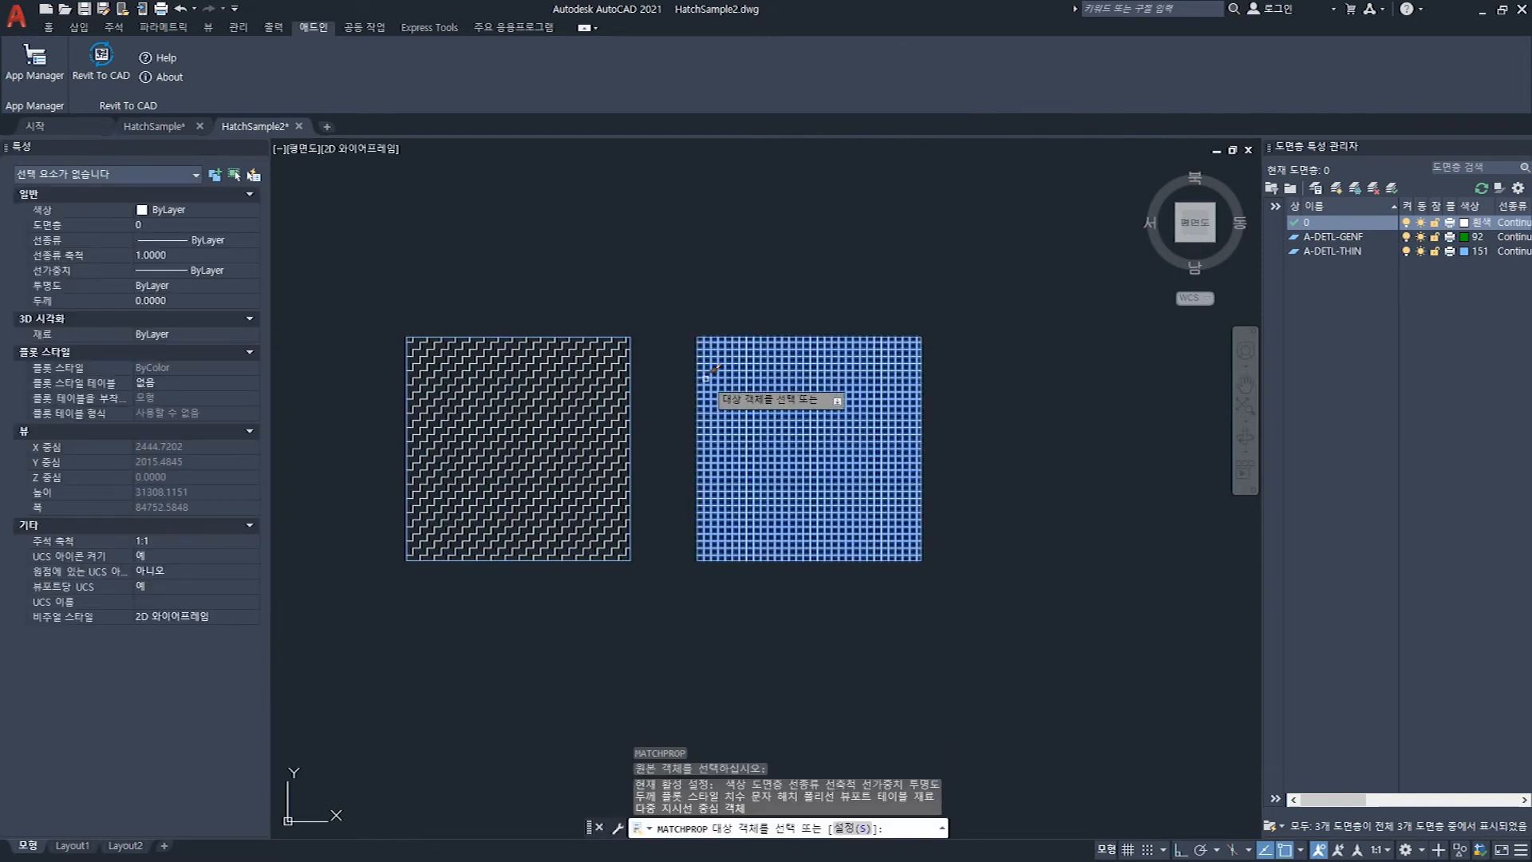
key(Escape)
key(Escape)
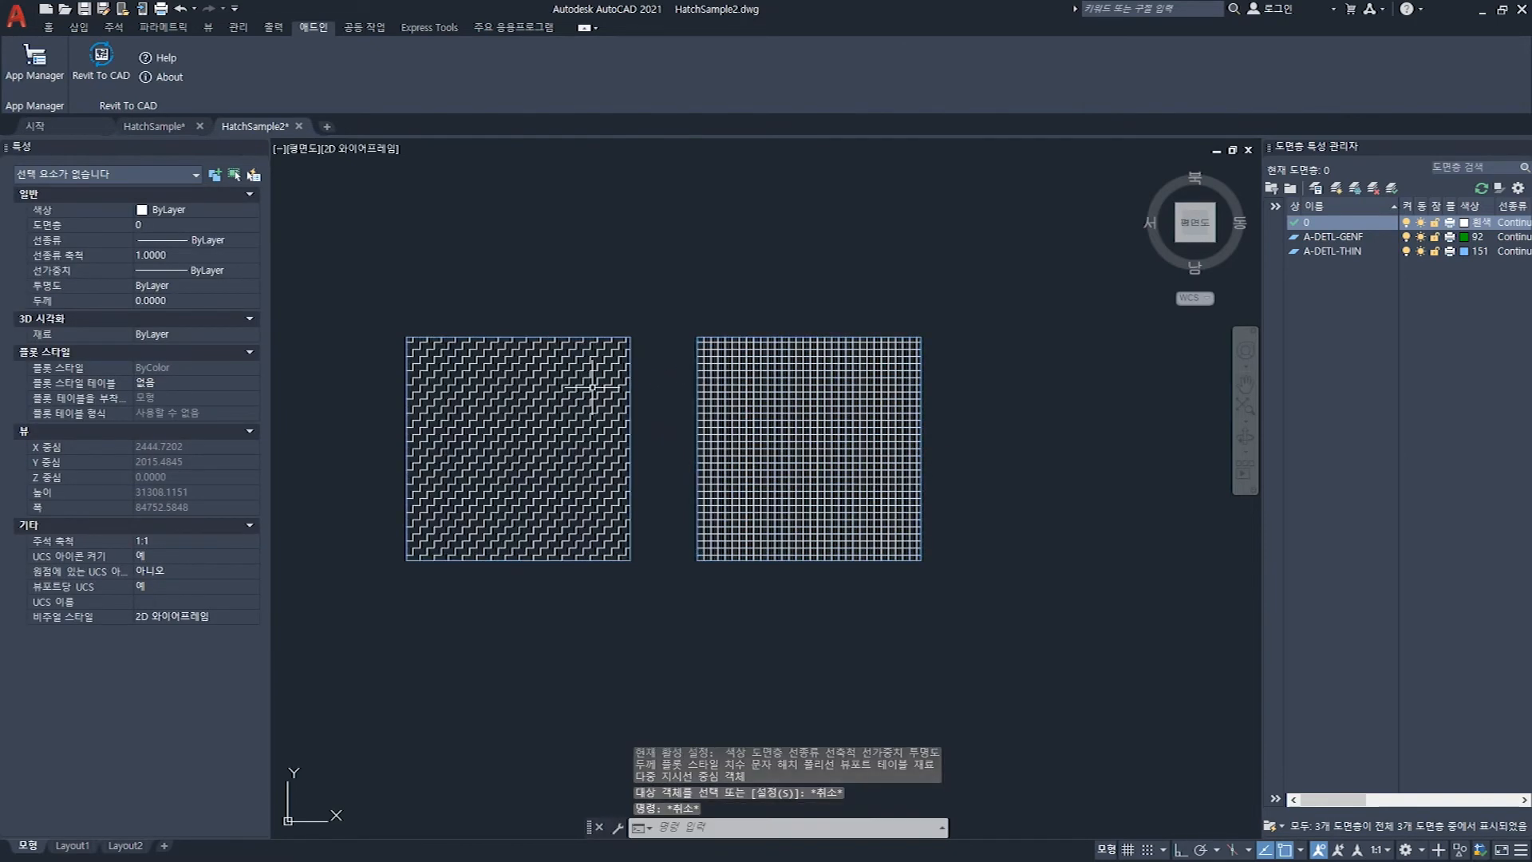
Check the hatch type and pattern name of the zigzag square and of the grid square
click(595, 380)
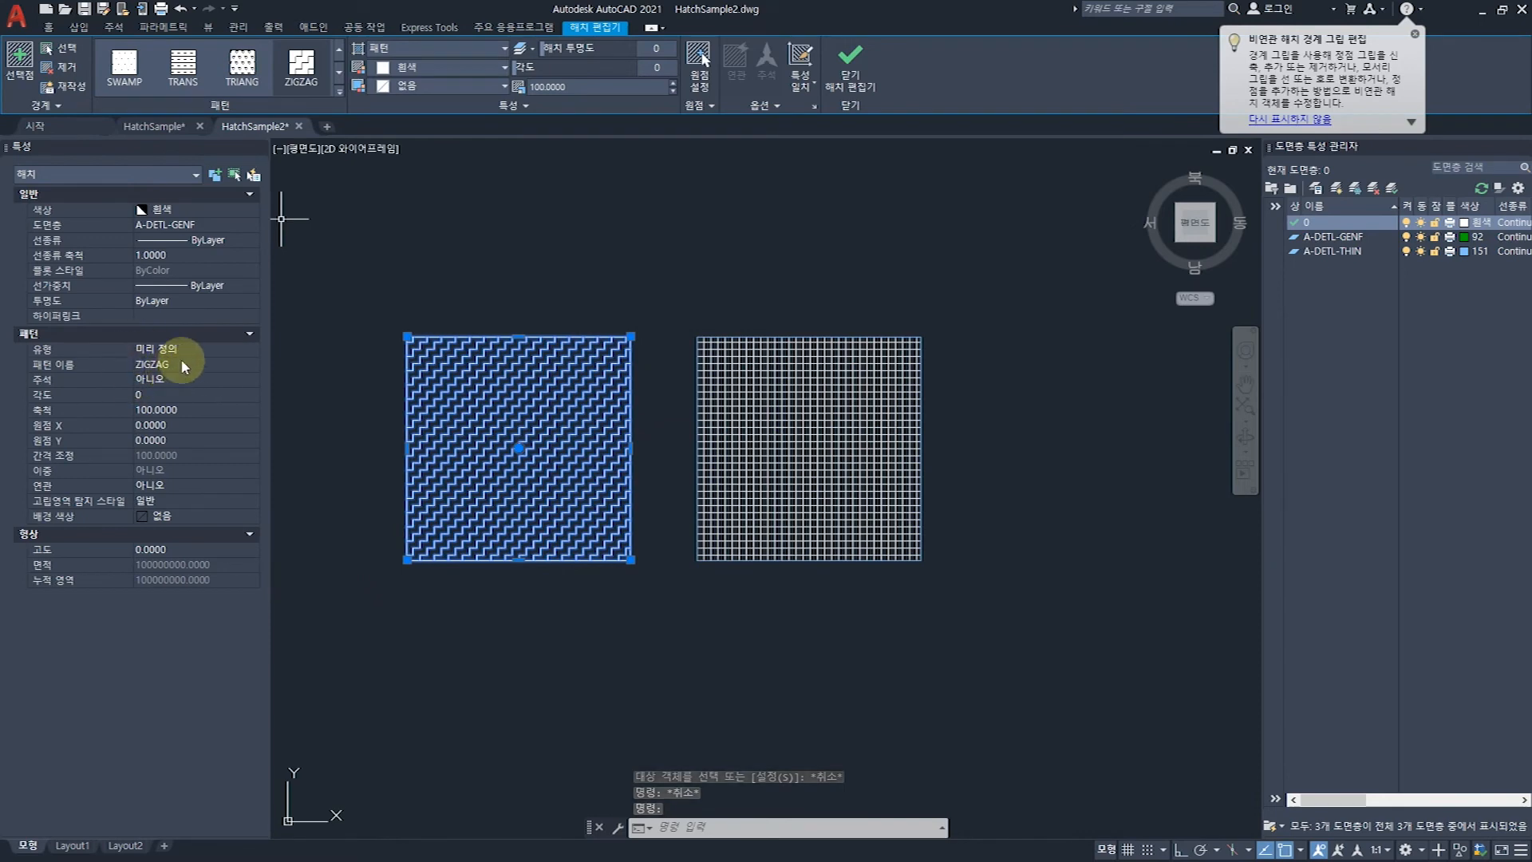
key(Escape)
click(841, 453)
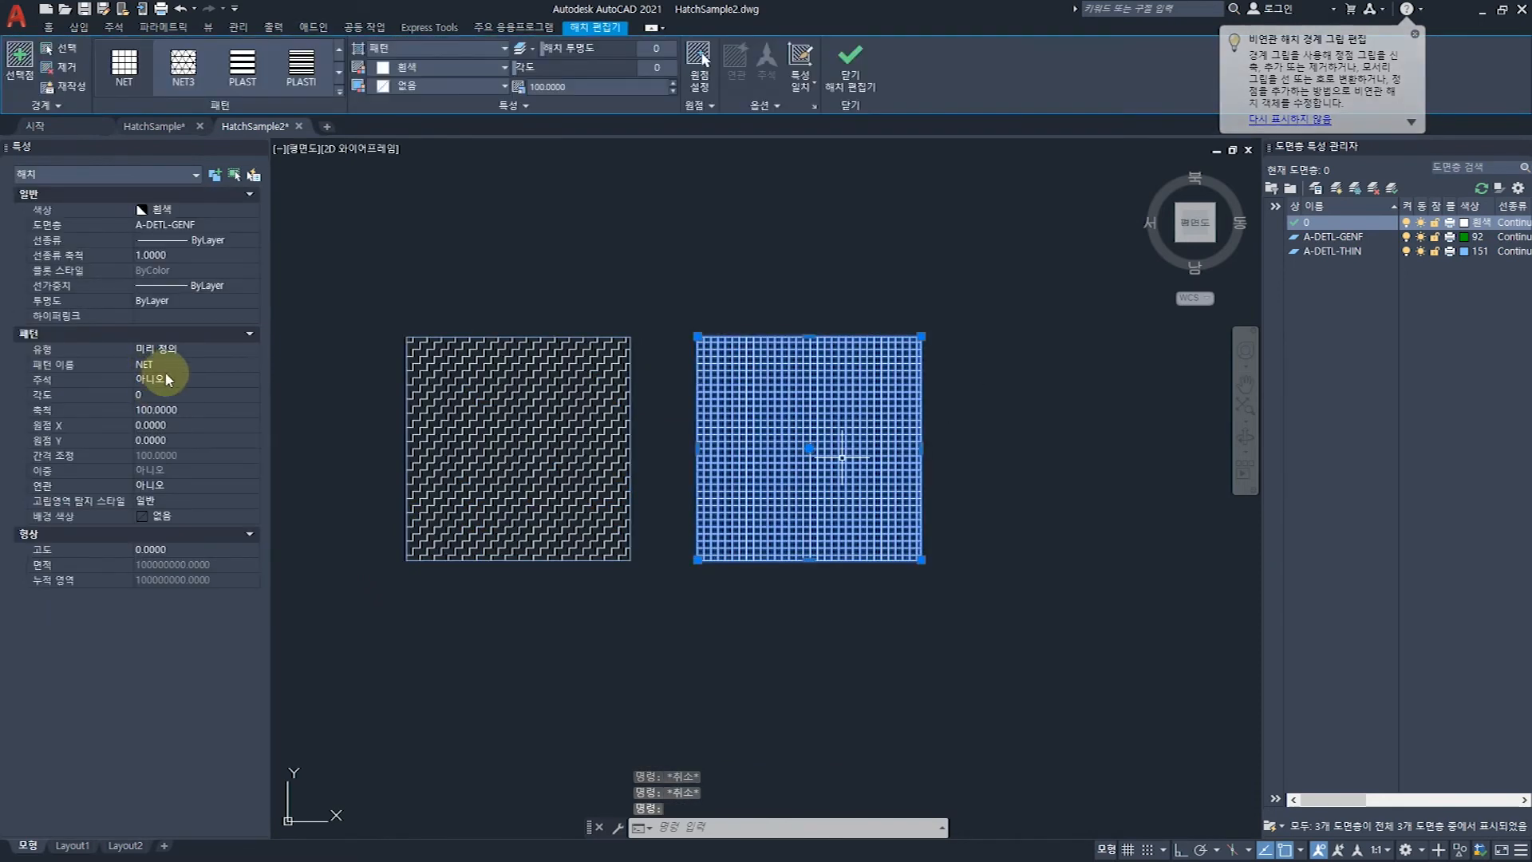
key(Escape)
Draw a wide rectangle above the two hatched squares
text(rec)
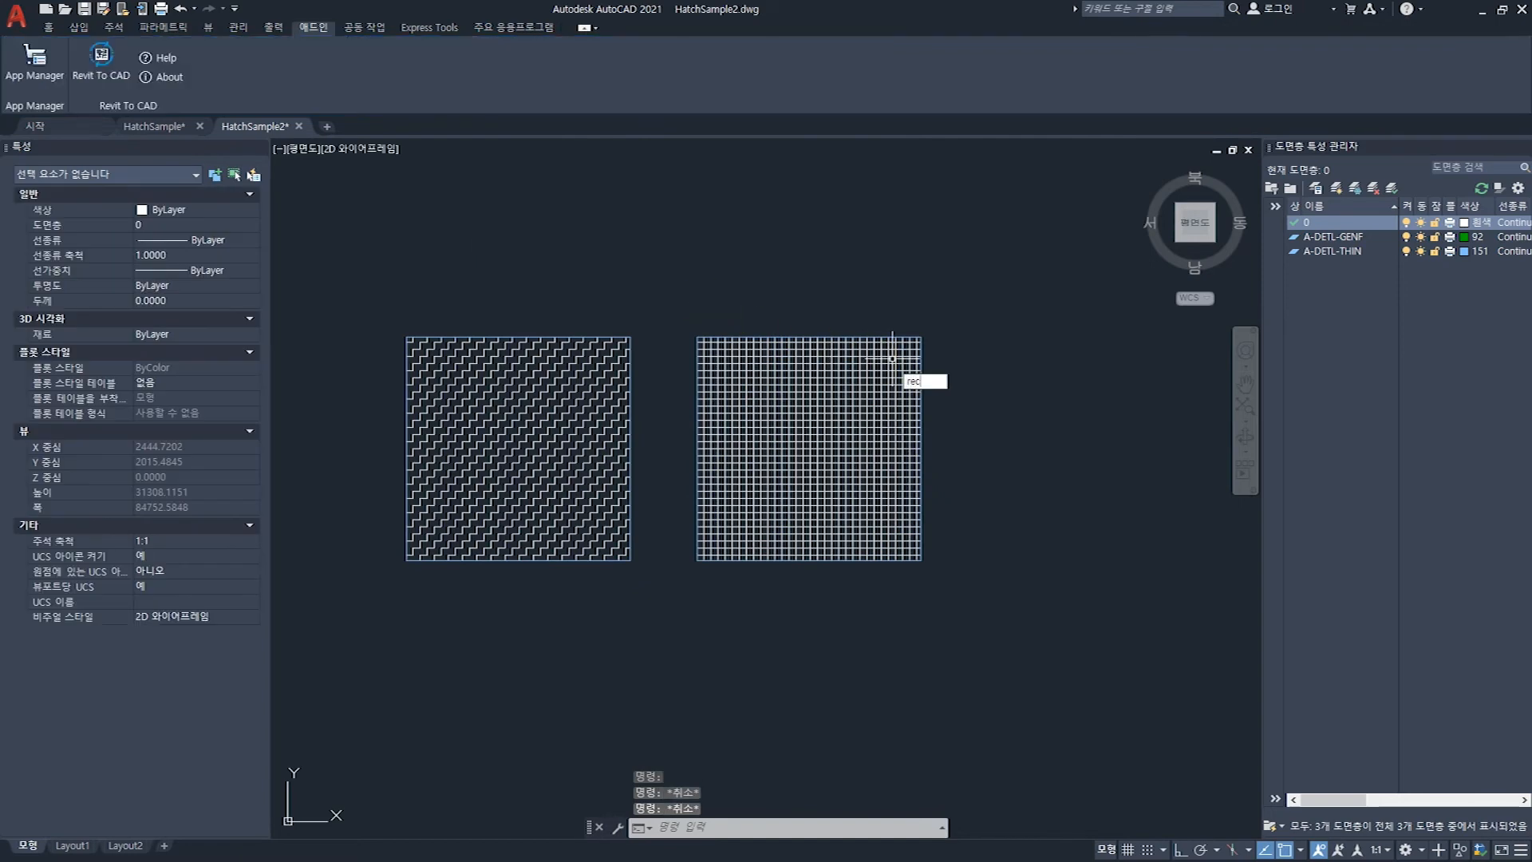
key(Return)
click(542, 295)
click(871, 189)
click(673, 232)
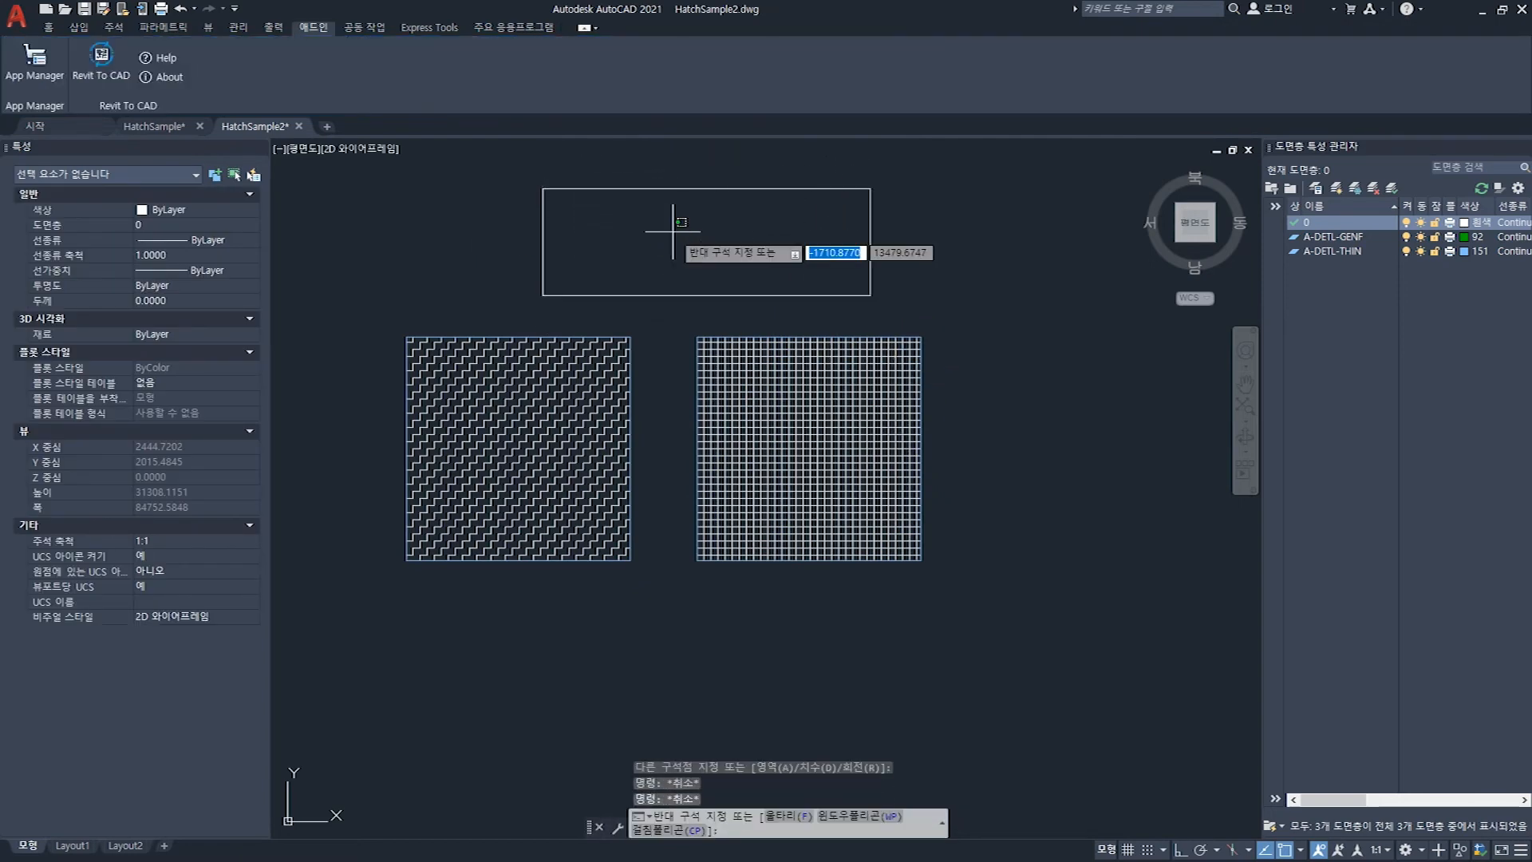
key(Escape)
Fill the inside of the new rectangle with a hatch using the ANGLE pattern
text(h)
key(Return)
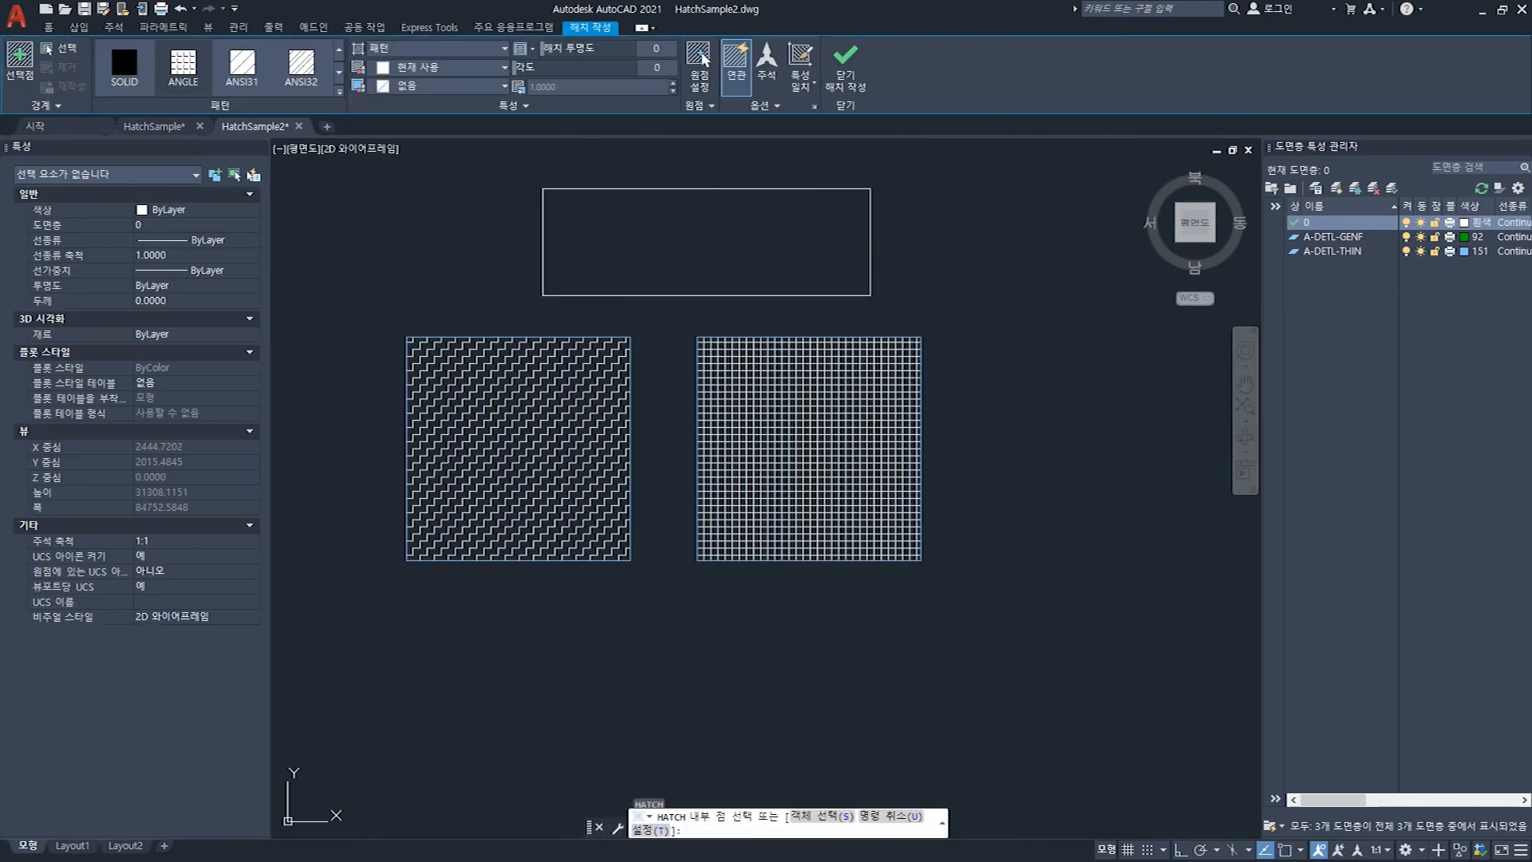
click(674, 252)
key(Escape)
key(Escape)
key(Escape)
Change the rectangle's hatch pattern to ANSI31 and set its scale to 100
click(732, 255)
click(731, 255)
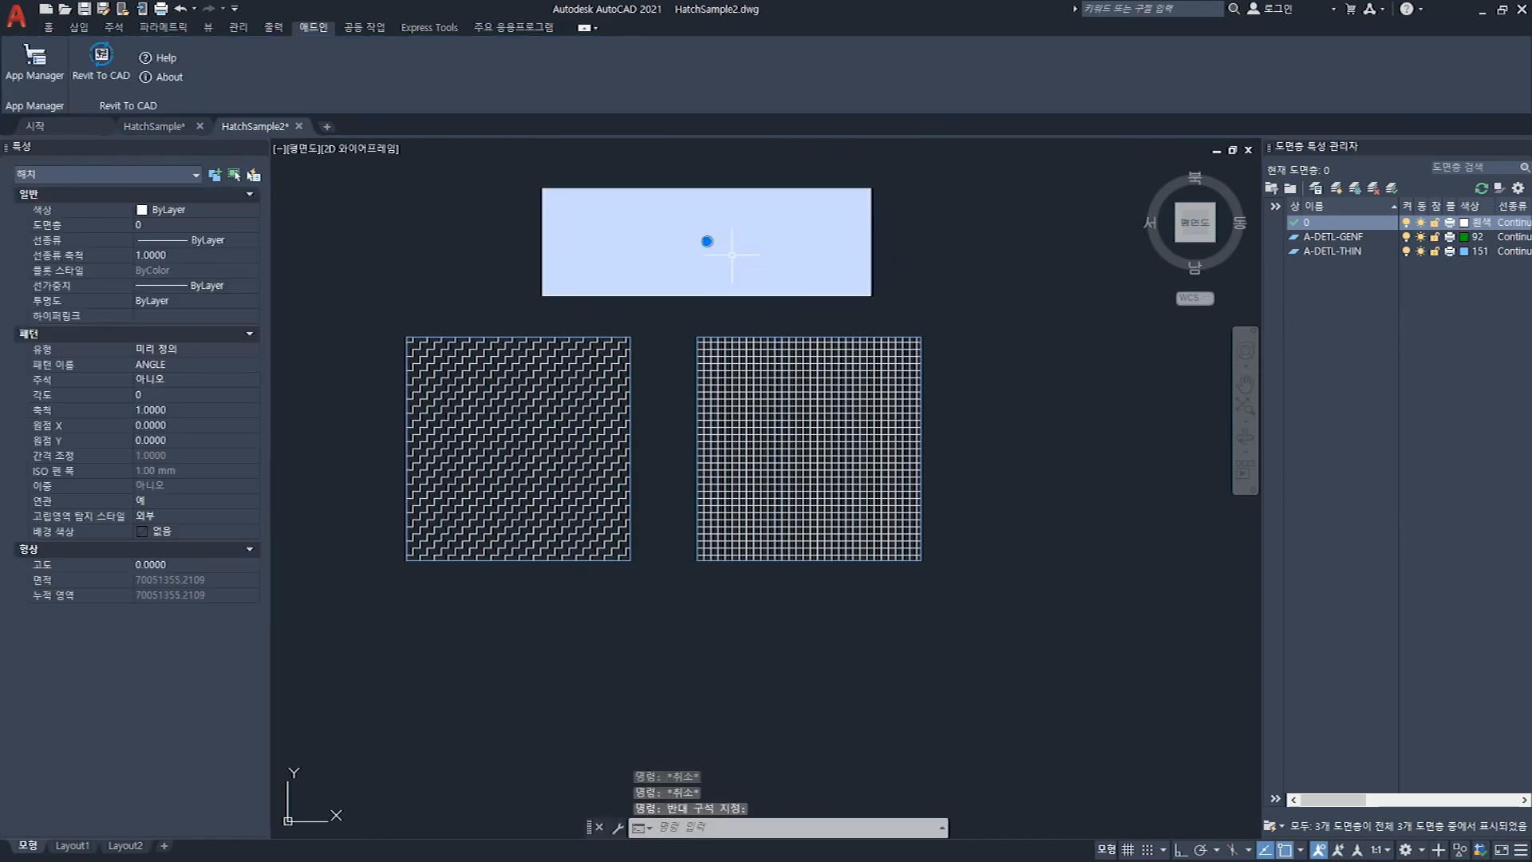
click(247, 67)
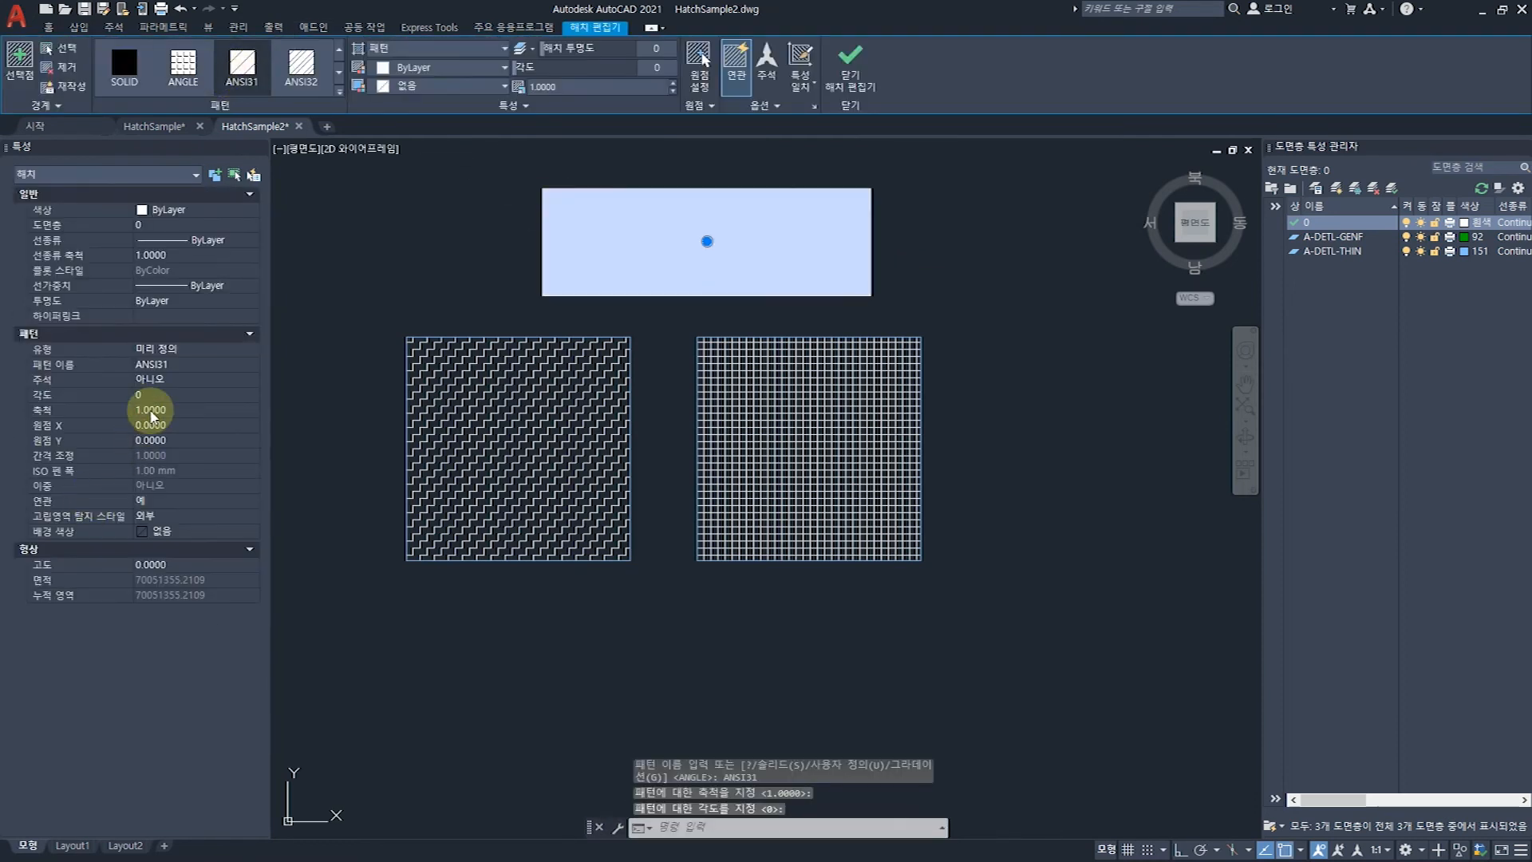
click(190, 407)
text(100)
key(Return)
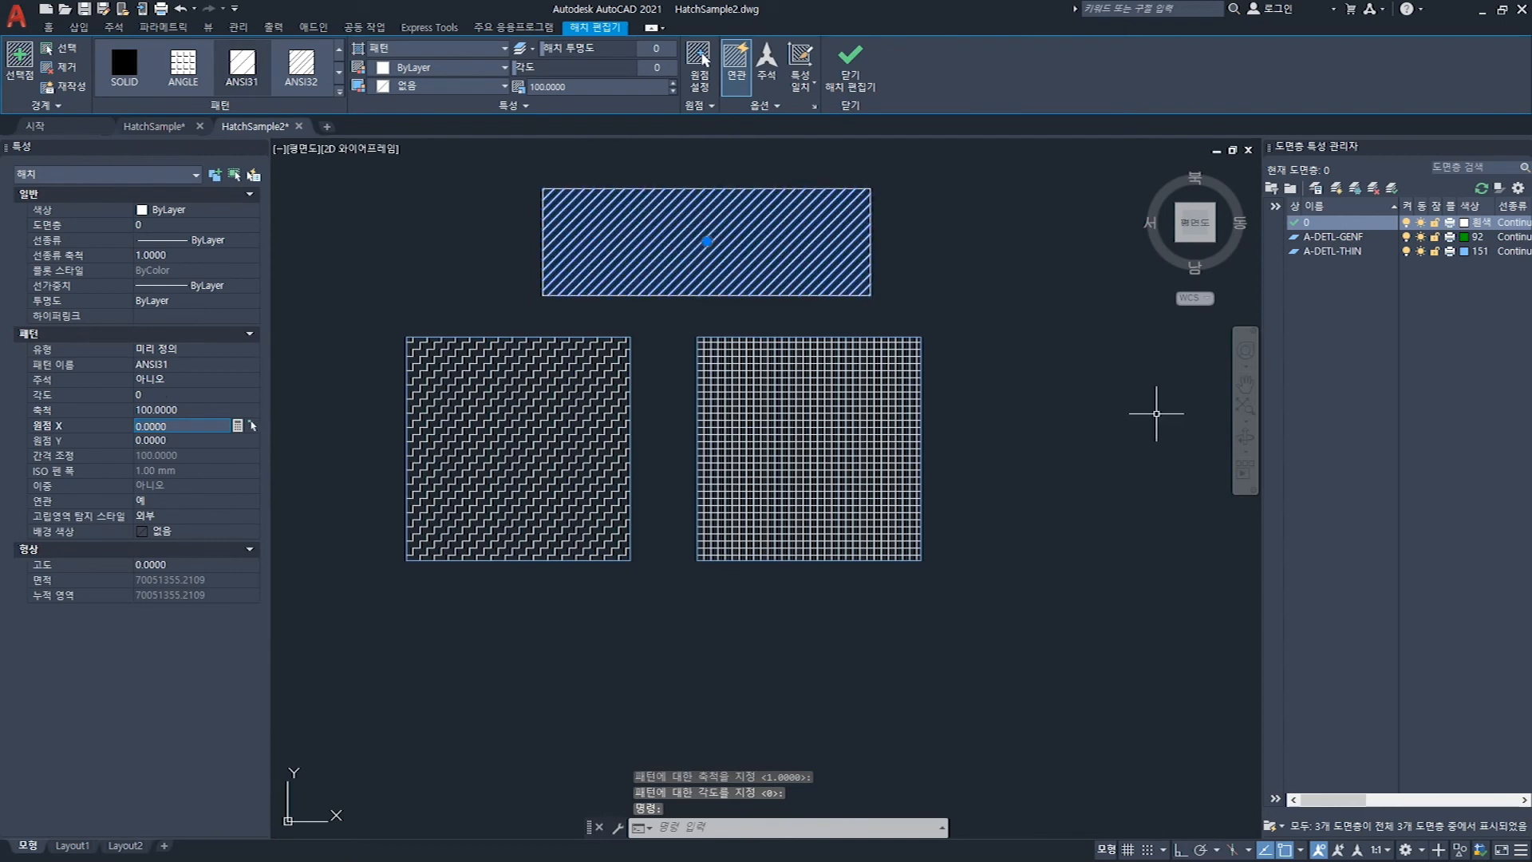
key(Escape)
key(Escape)
Try Match Properties from the NET hatch to the rectangle's hatch, and undo the match
key(Return)
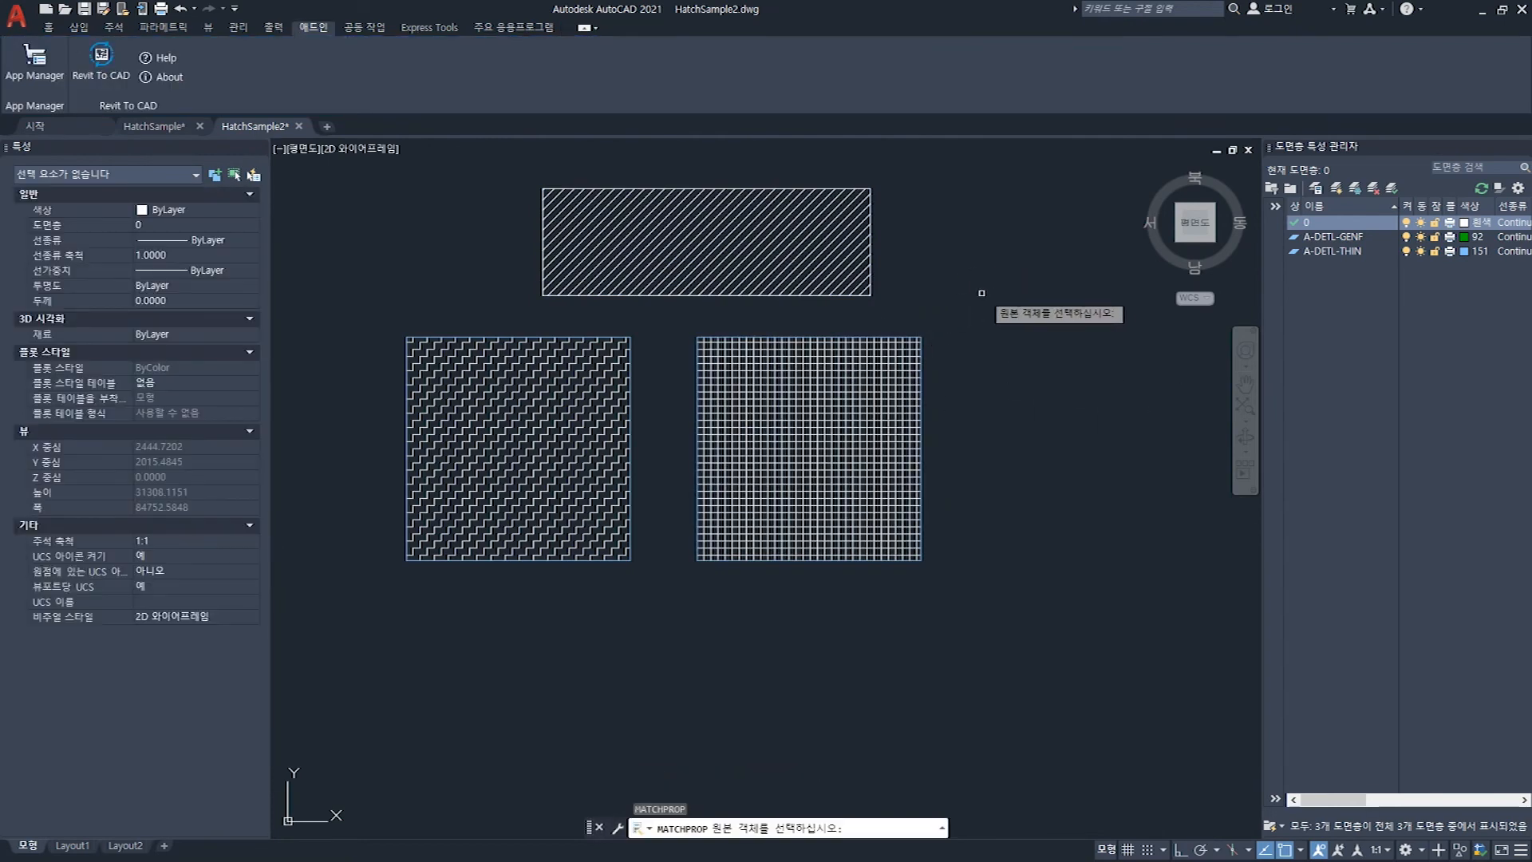
click(861, 424)
click(784, 249)
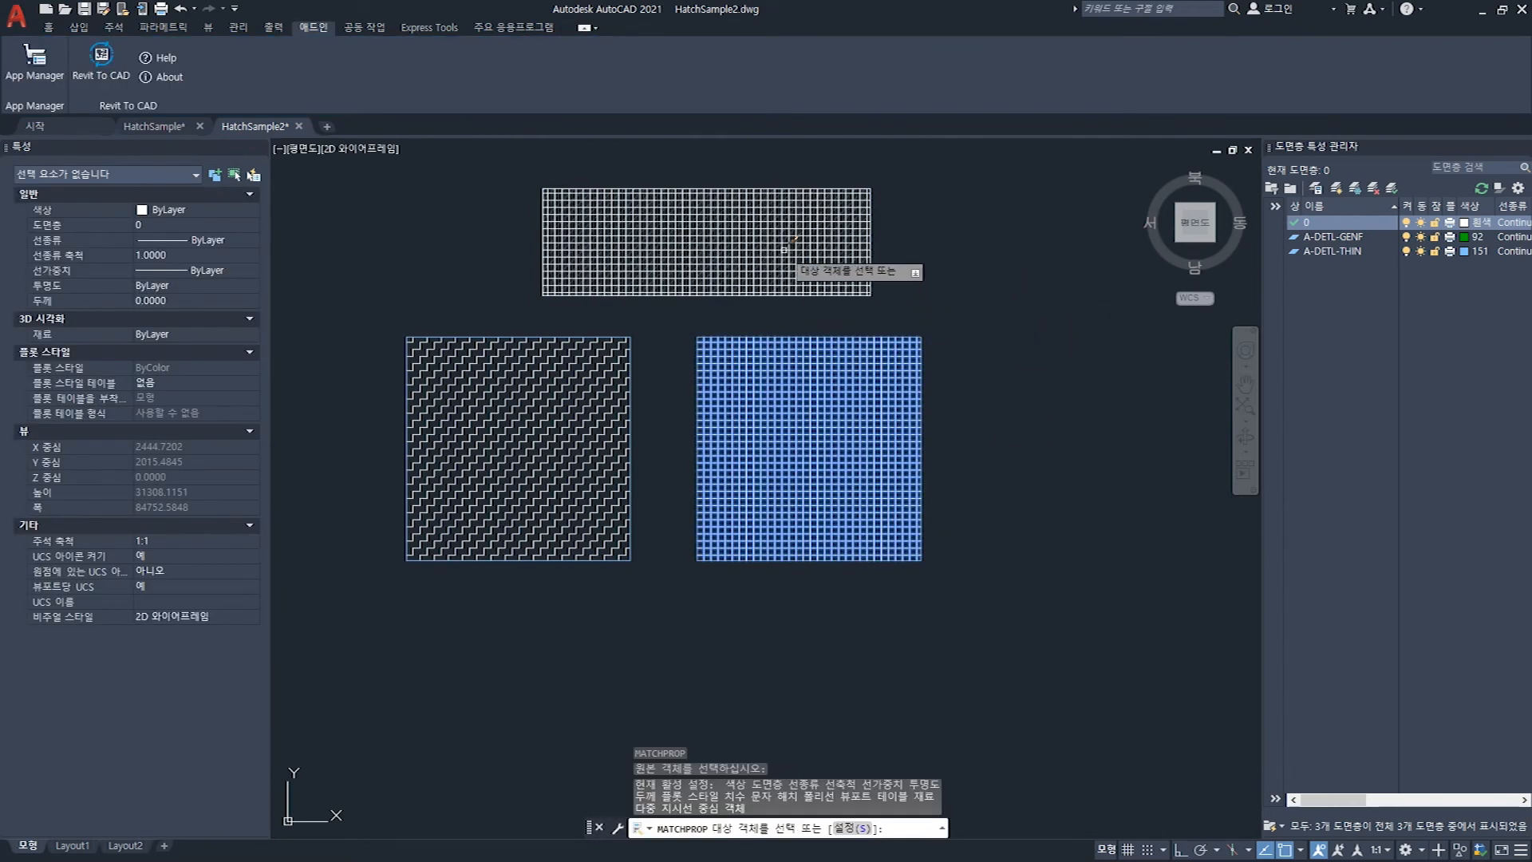
key(Escape)
key(Escape)
key(ctrl+z)
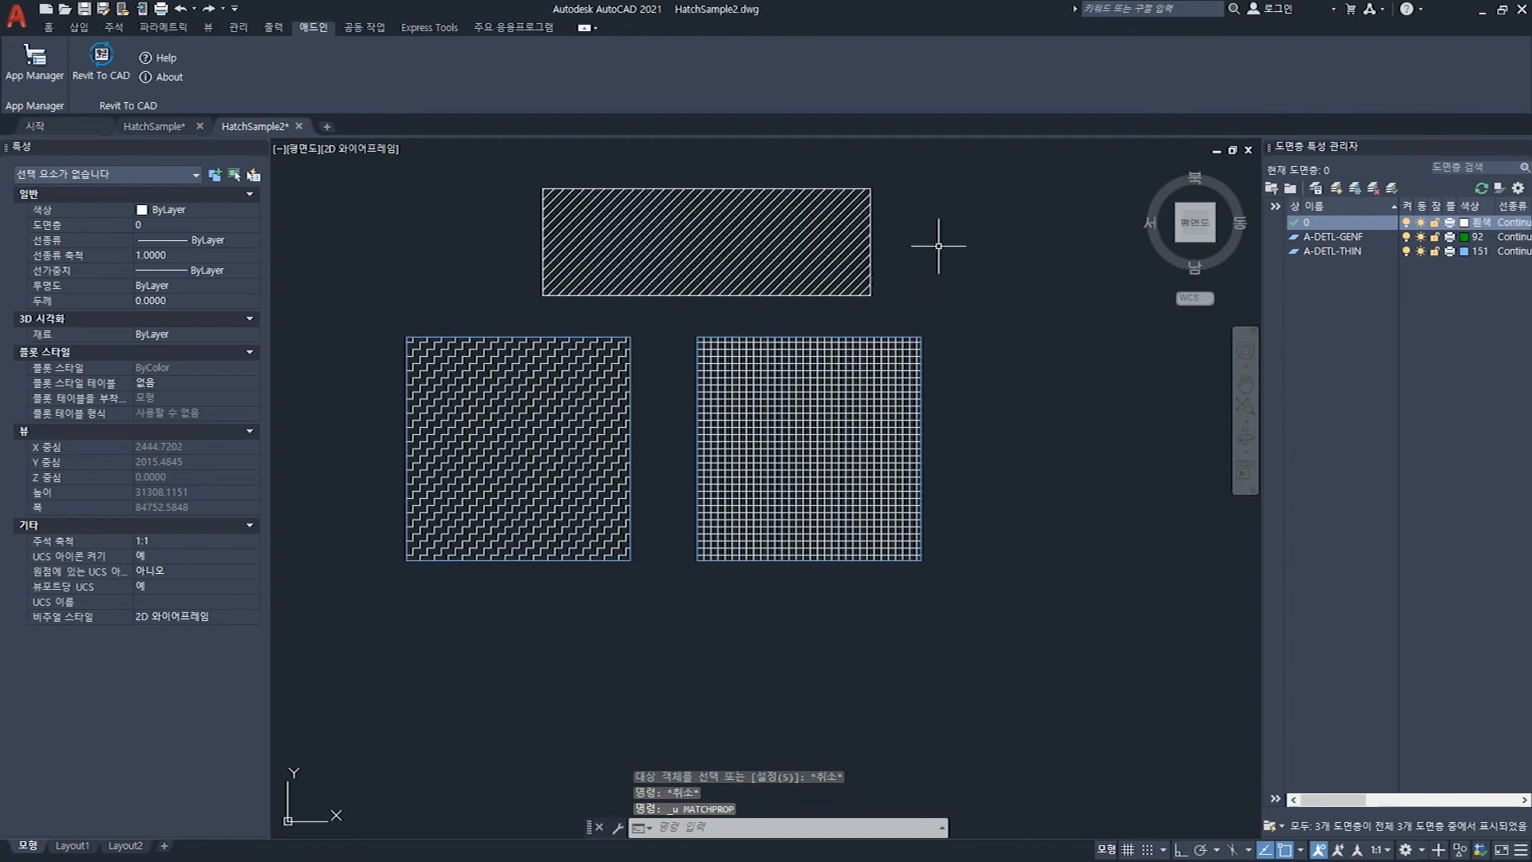
Match the properties of the rectangle's ANSI31 hatch onto the NET hatch square
text(ma)
key(Return)
click(821, 239)
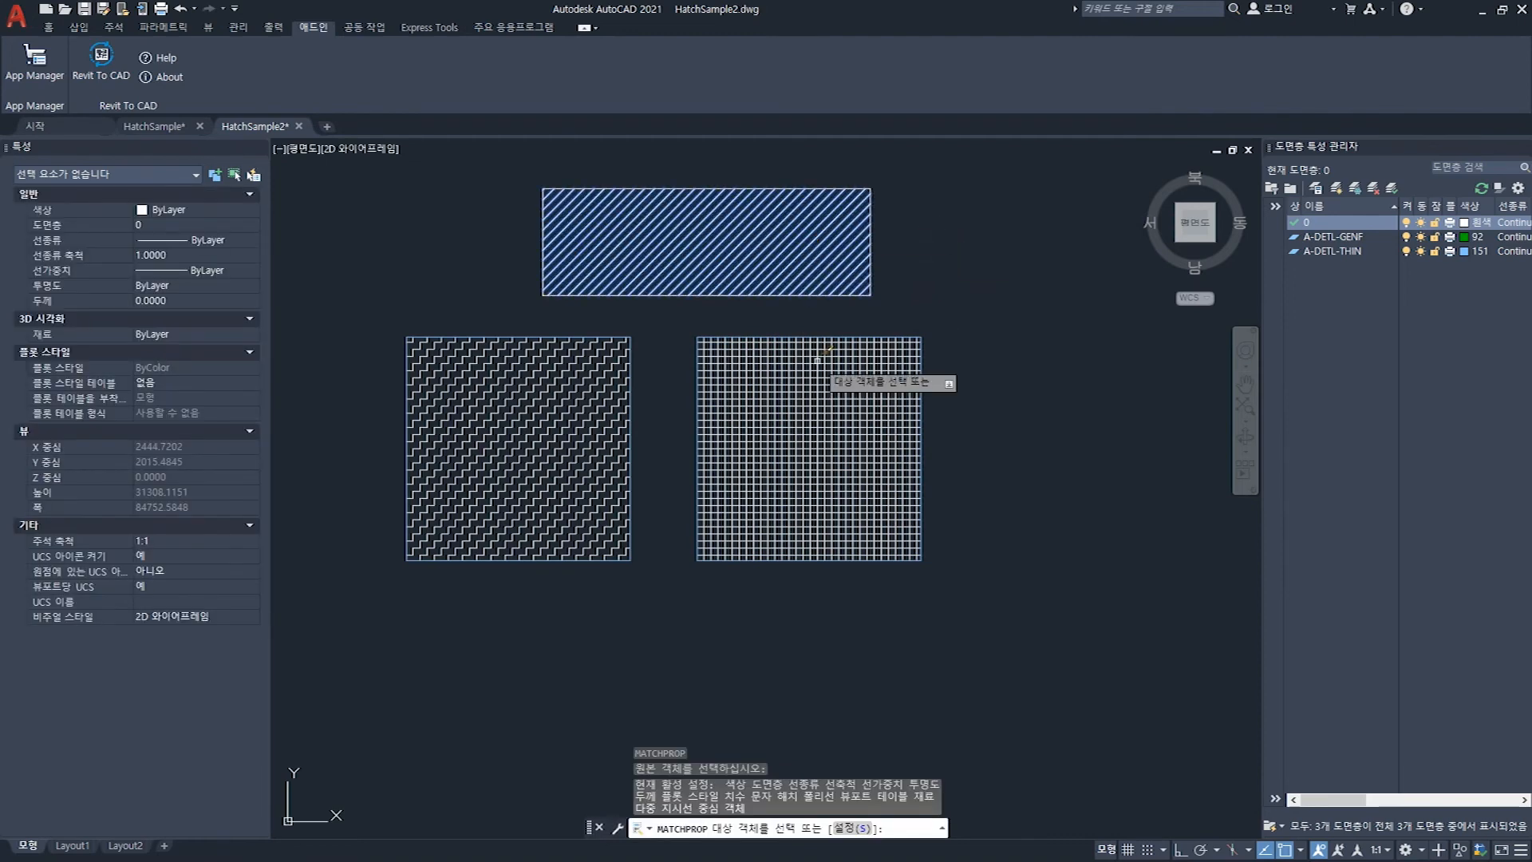
click(821, 400)
key(Escape)
key(Escape)
Match the properties of the ZIGZAG square's hatch onto the rectangle's hatch
key(Return)
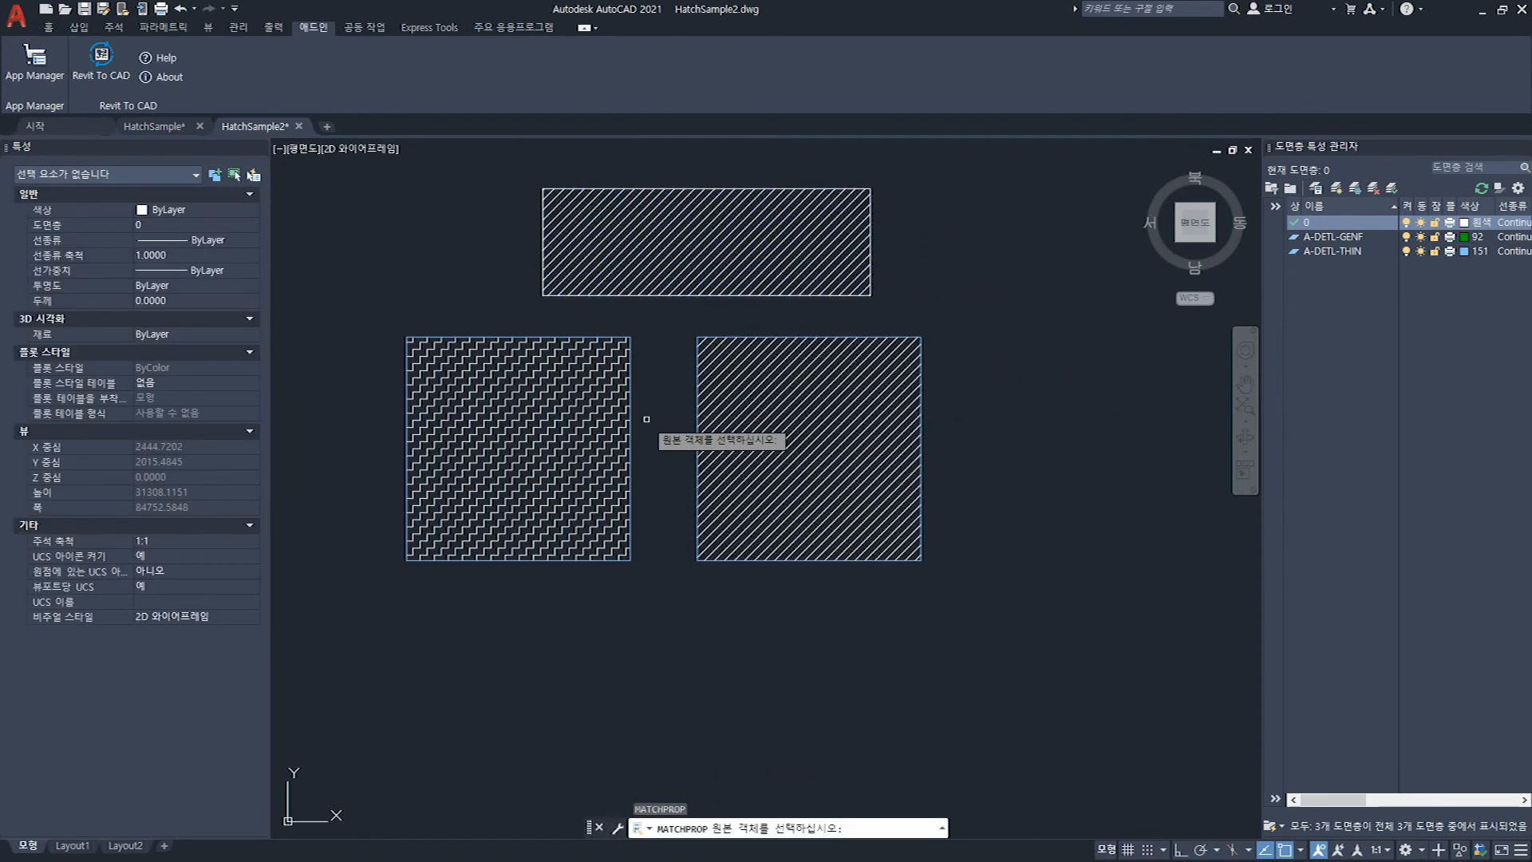
click(595, 413)
click(678, 244)
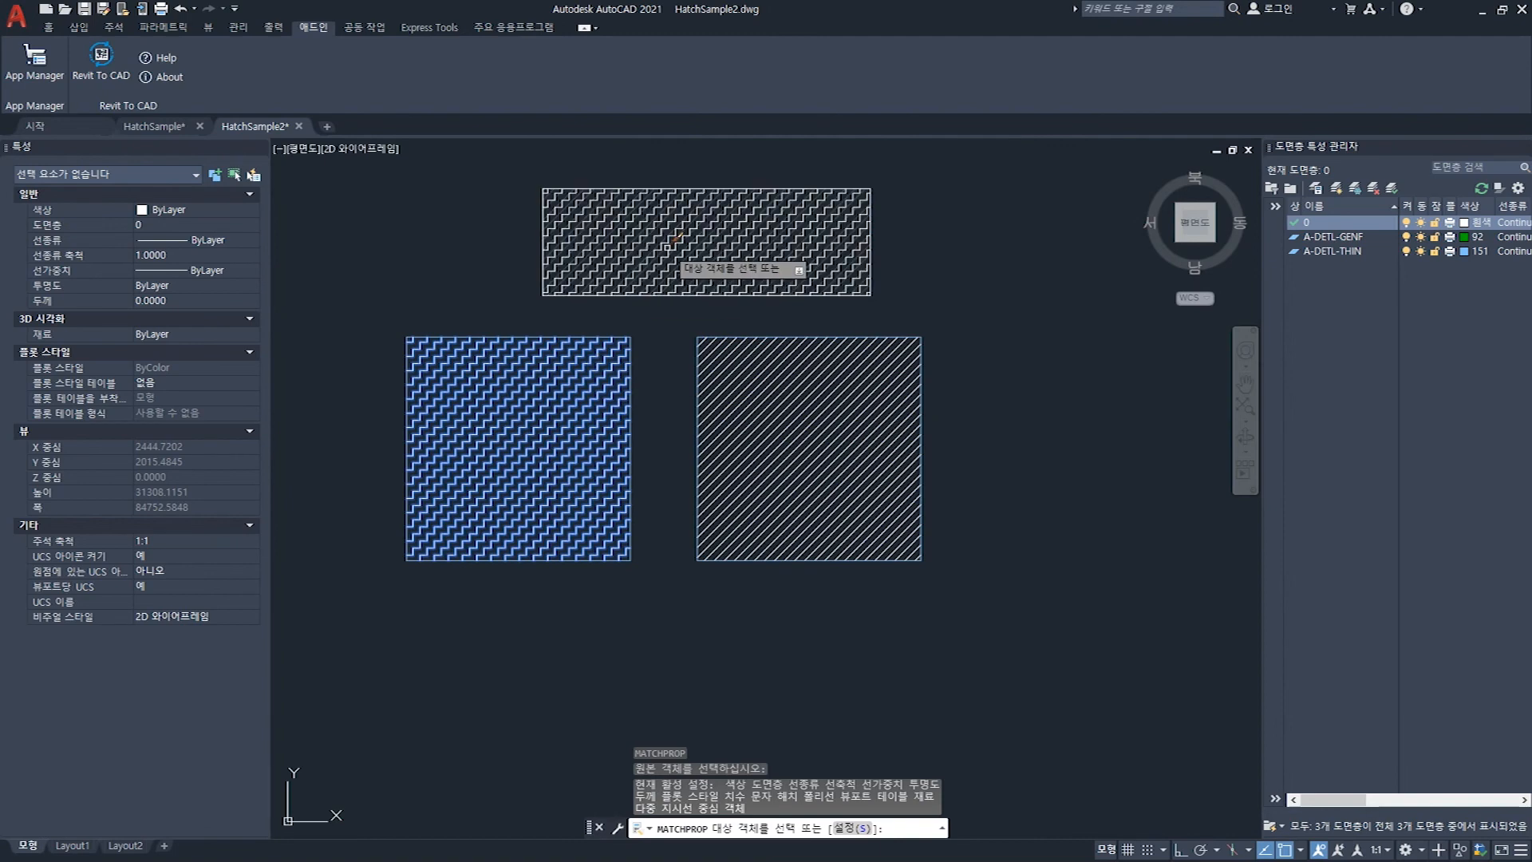
key(Return)
Match the rectangle's zigzag hatch properties onto the square that has the diagonal-line hatch
key(Return)
click(730, 231)
click(780, 413)
key(Escape)
key(Escape)
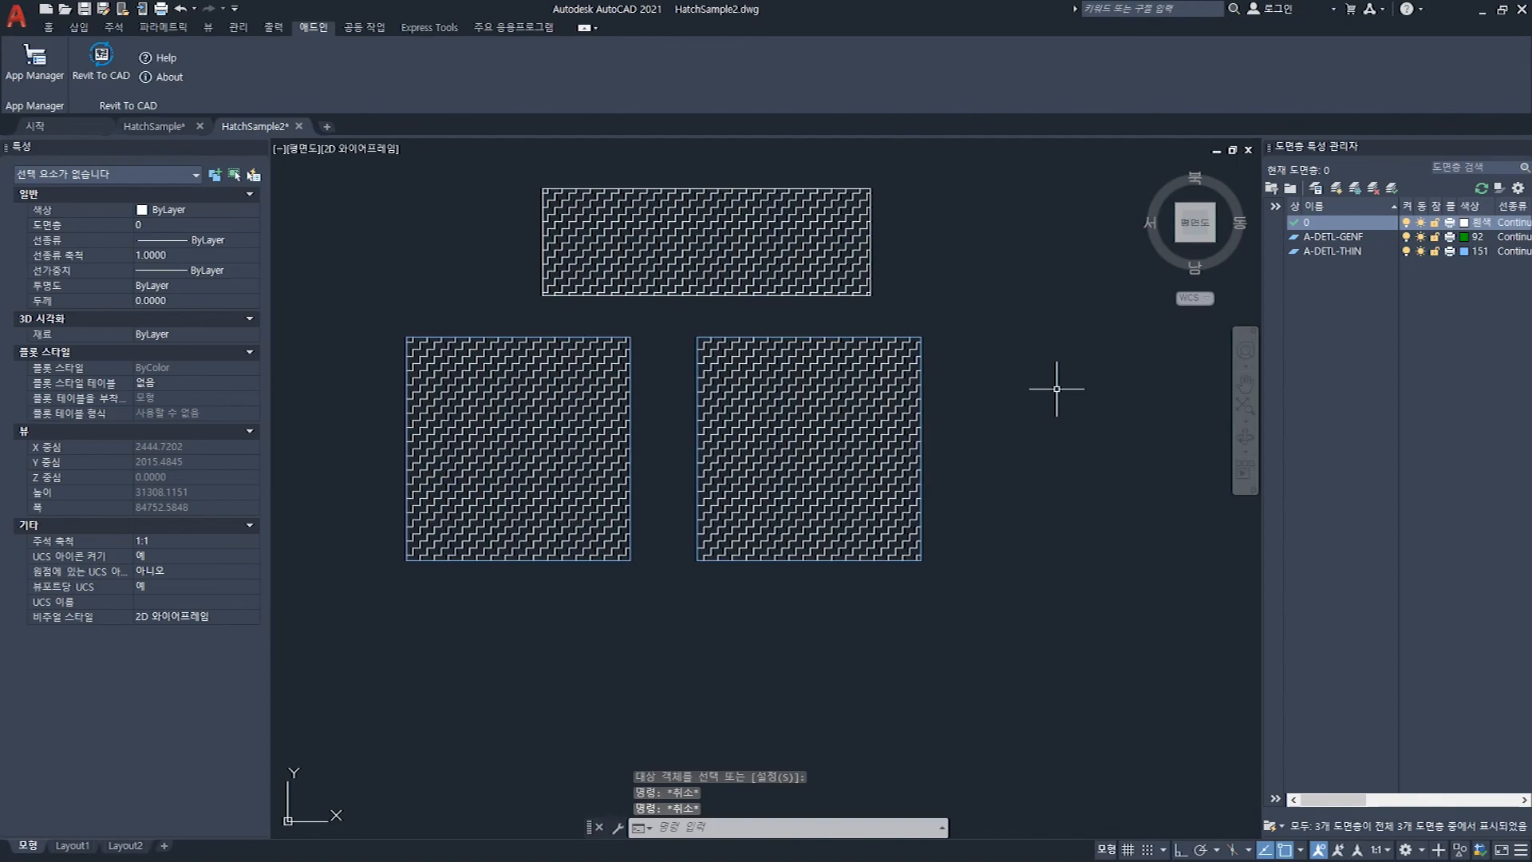